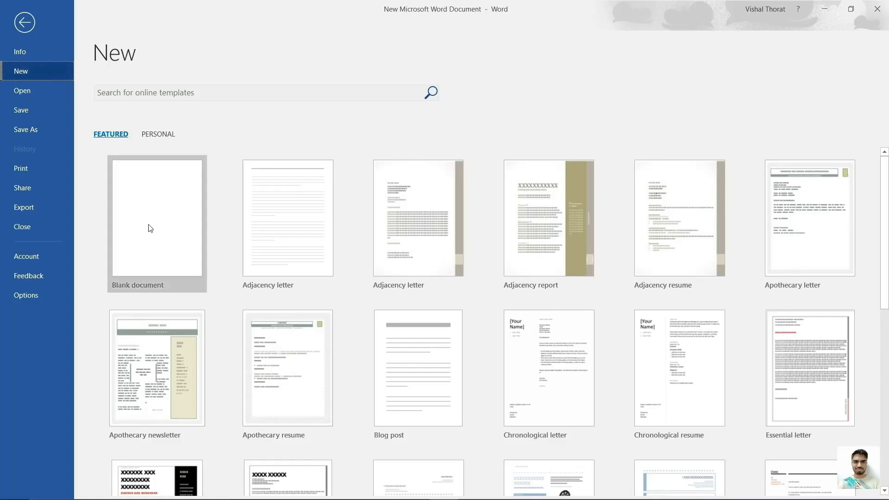
Create a new blank document (Document1) from the File > New screen.
left_click(158, 242)
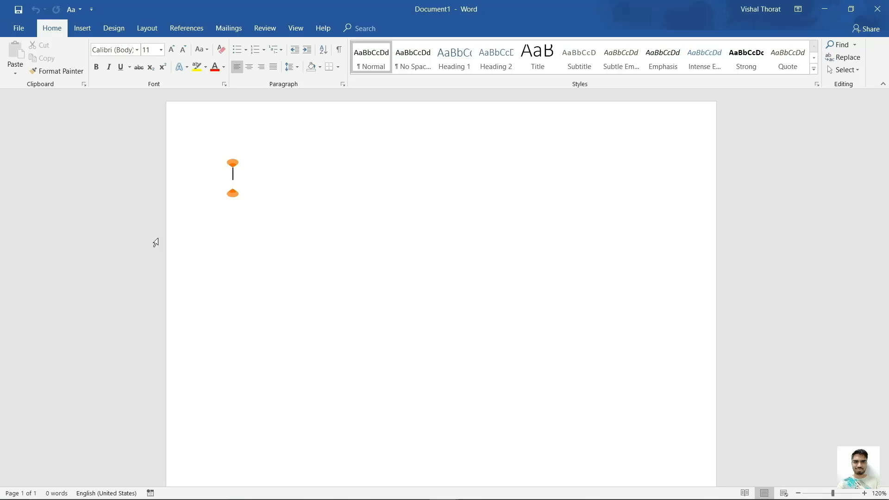
Open Custom Margins in Page Setup to view the 2.54 cm margins.
left_click(155, 27)
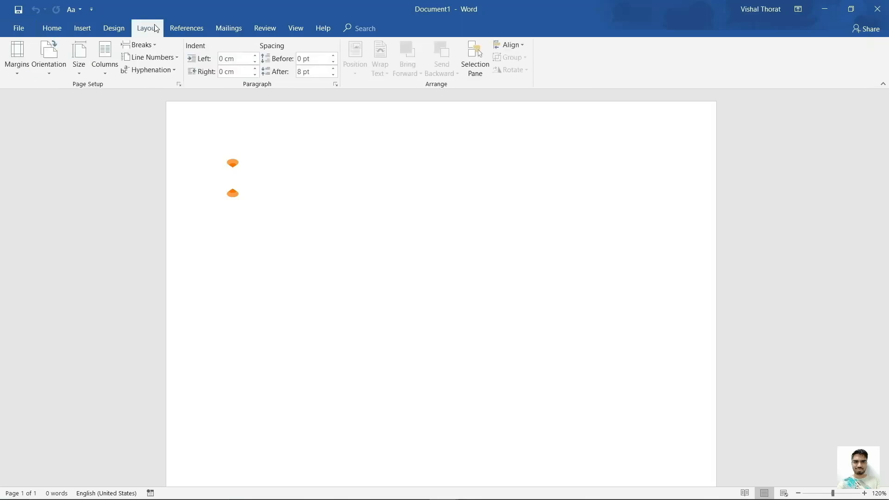
left_click(20, 73)
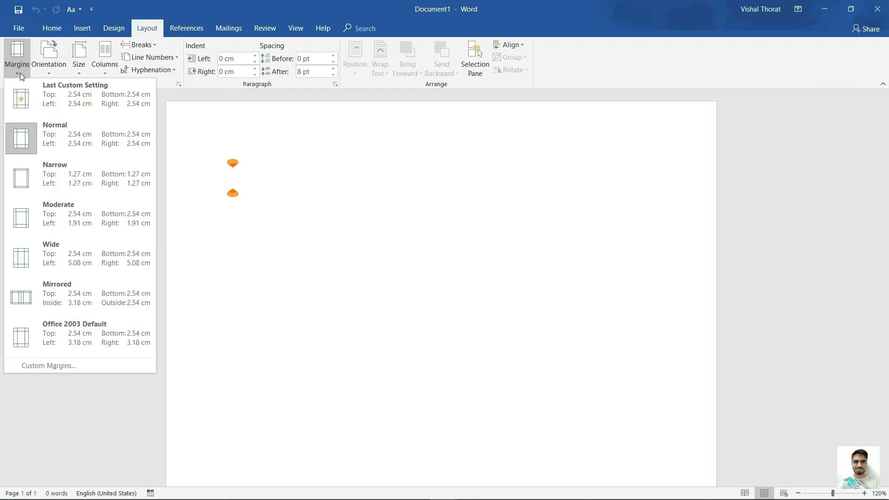
left_click(73, 365)
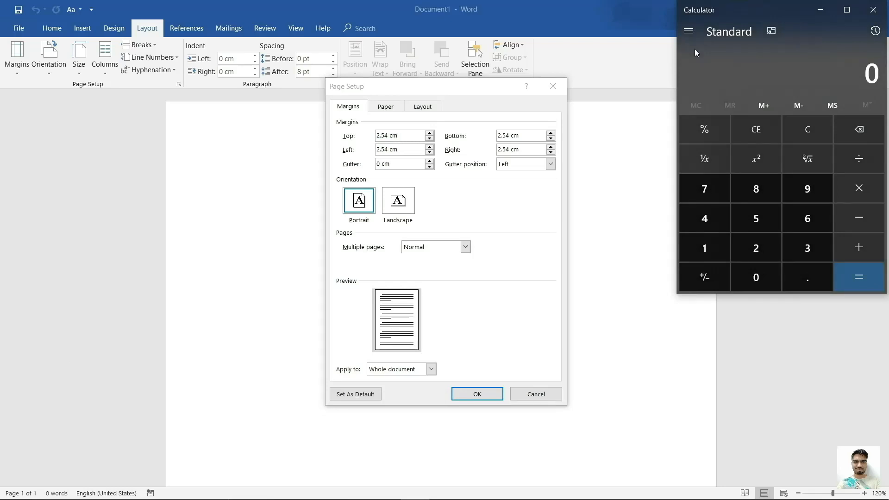
Convert 1 inch to 2.54 cm in Calculator's Length mode, then minimize Calculator.
left_click(689, 33)
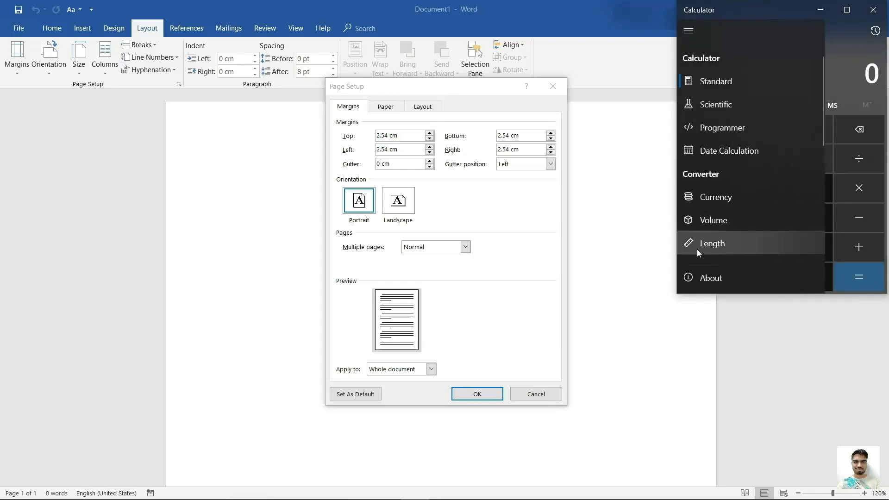
left_click(704, 250)
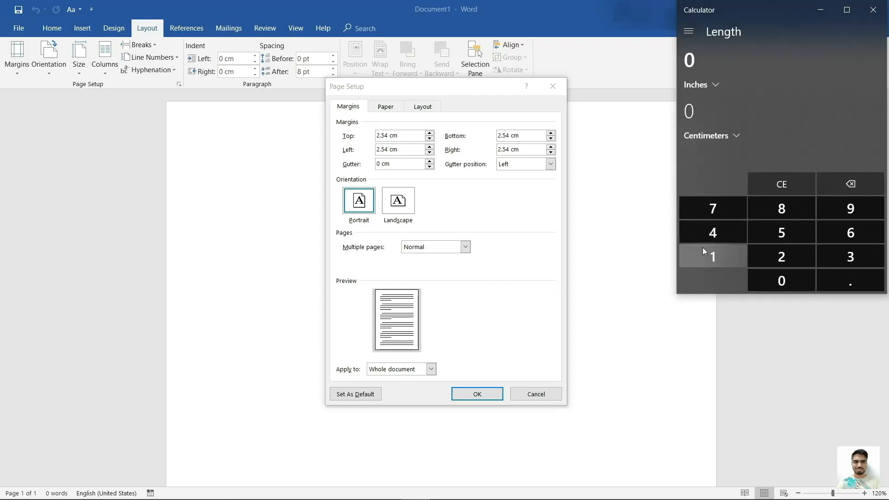
left_click(702, 247)
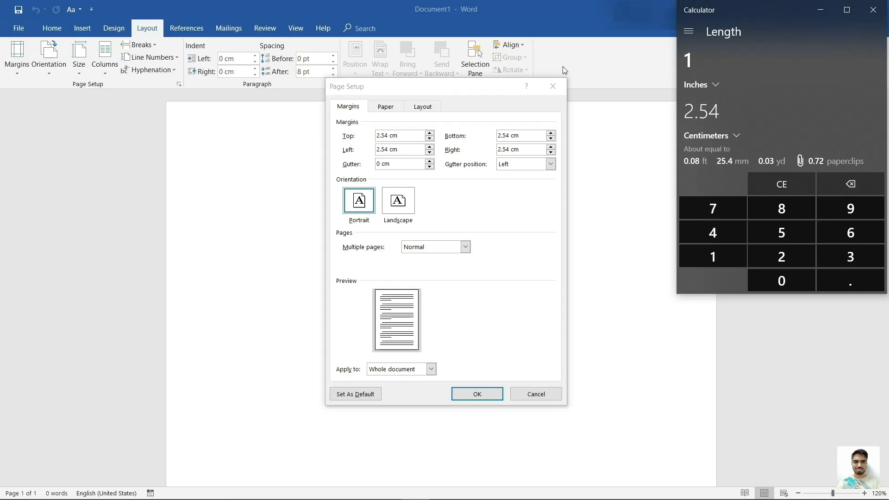
left_click(820, 11)
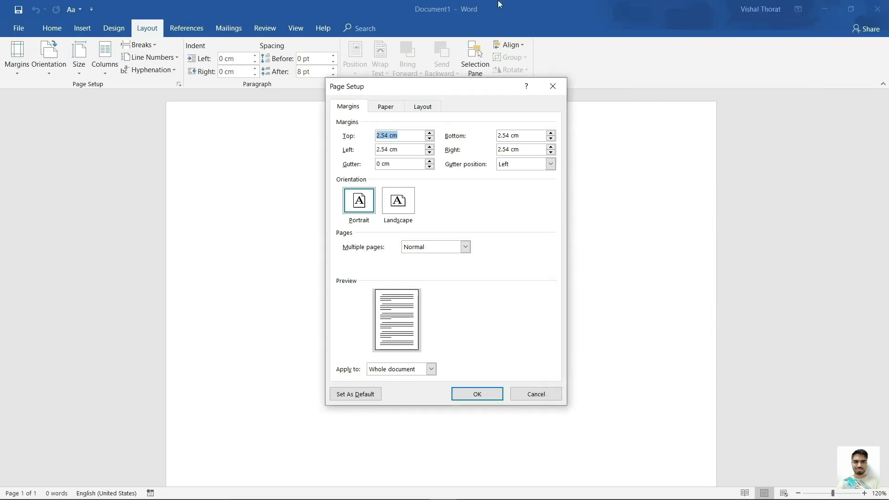
Confirm the paper size stays A4 on the Paper tab.
left_click(385, 109)
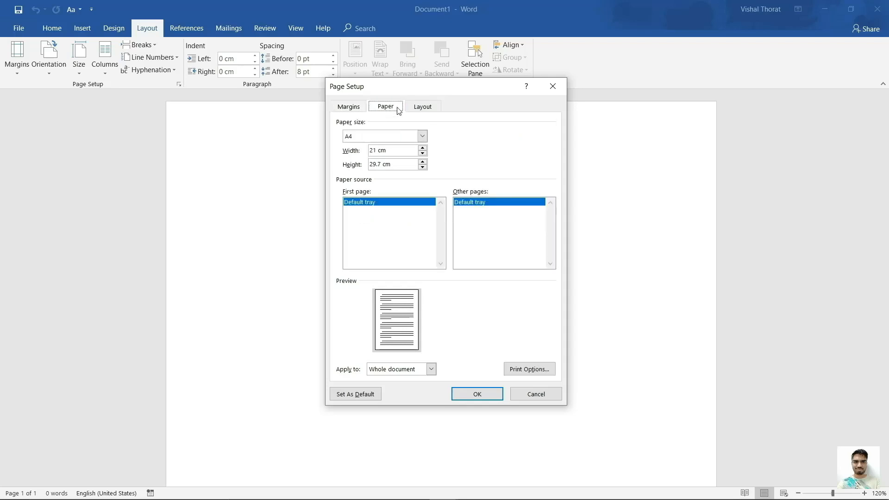
left_click(422, 137)
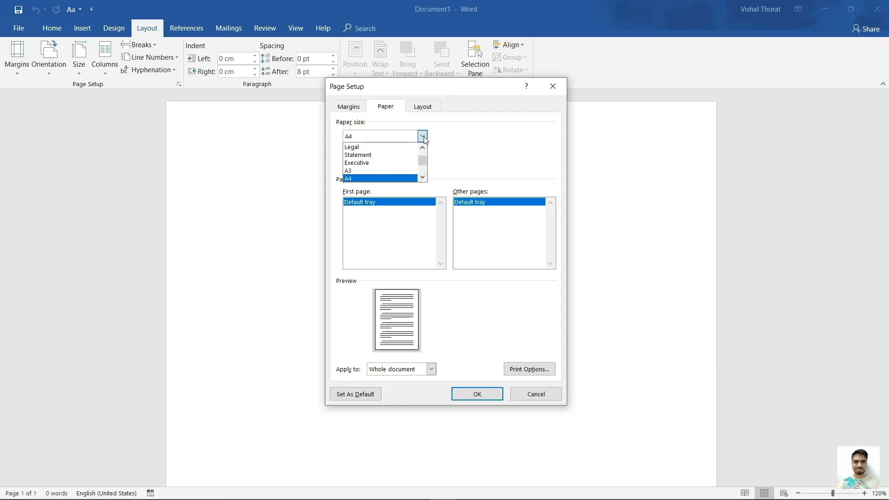
left_click(424, 136)
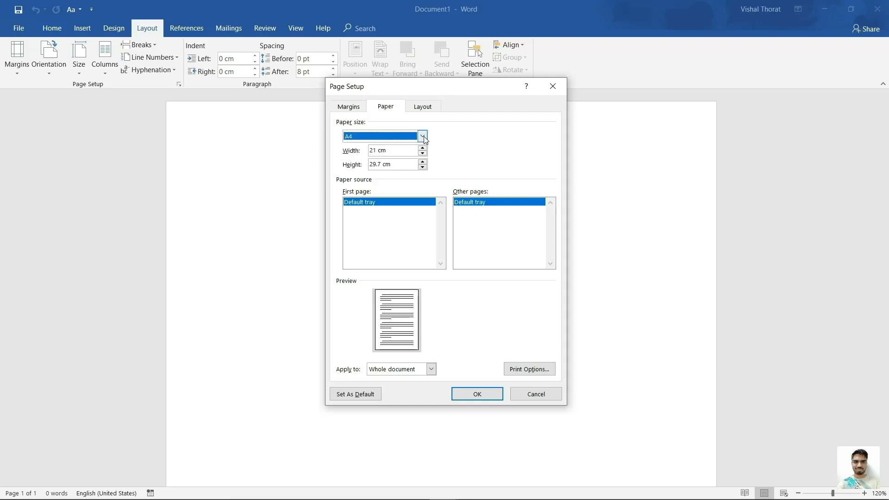
Set header and footer distances from edge to 1.27 cm and apply the page setup.
left_click(423, 107)
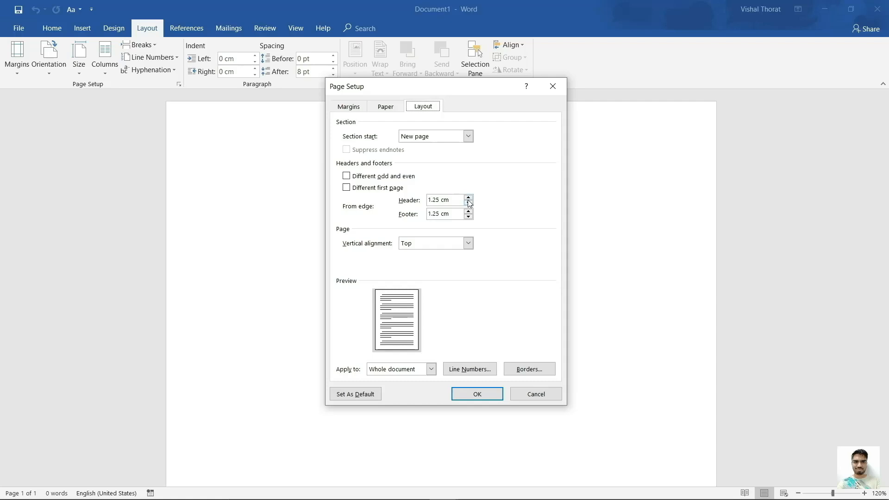
left_click(437, 200)
key("BackSpace")
type("7")
left_click(438, 214)
key("BackSpace")
type("7")
left_click(467, 394)
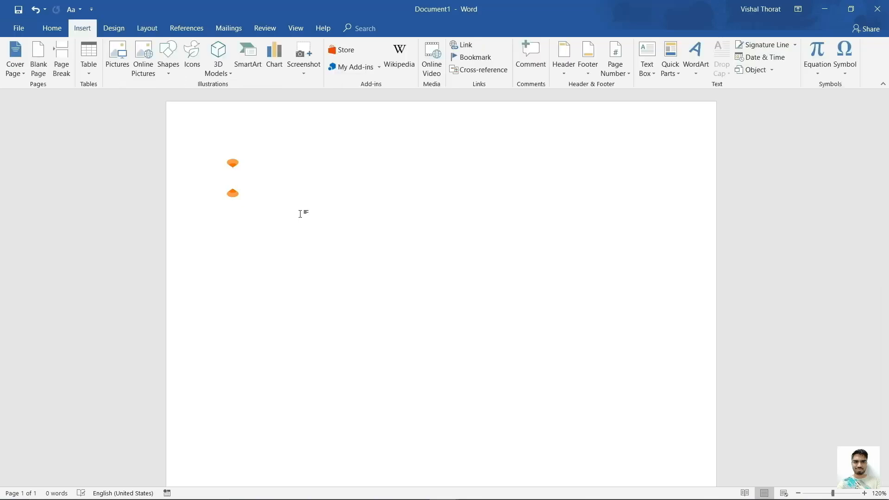
Open the header for editing, browse the Header gallery without inserting, and undo the last change.
double_click(285, 127)
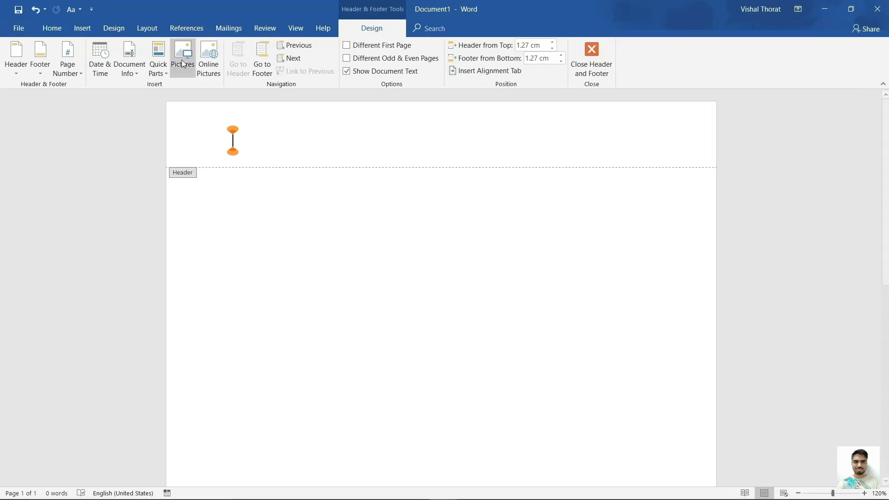
left_click(97, 31)
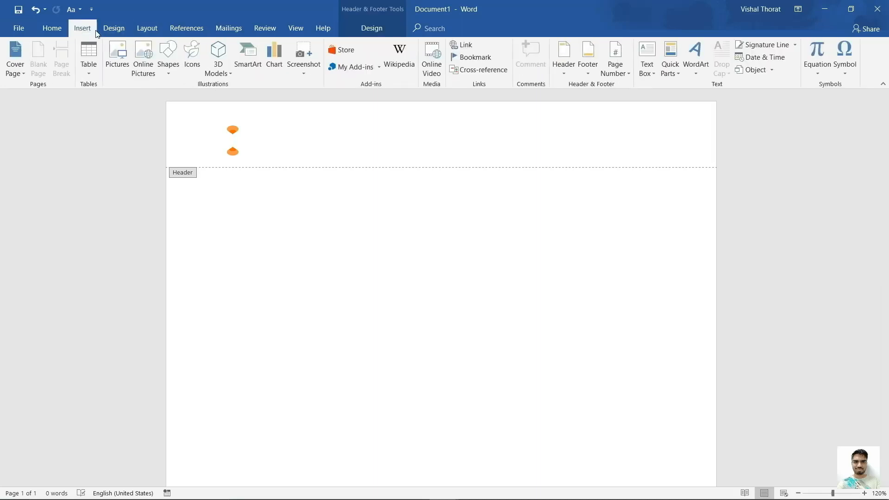
left_click(570, 73)
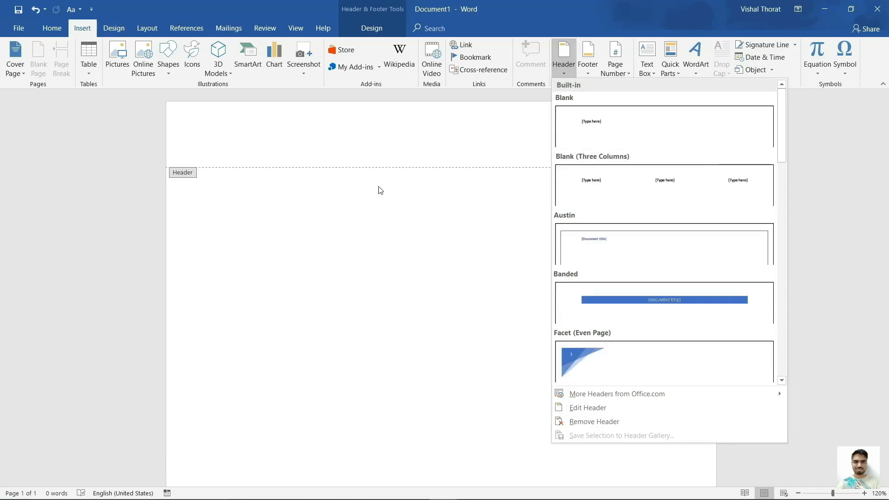
left_click(361, 153)
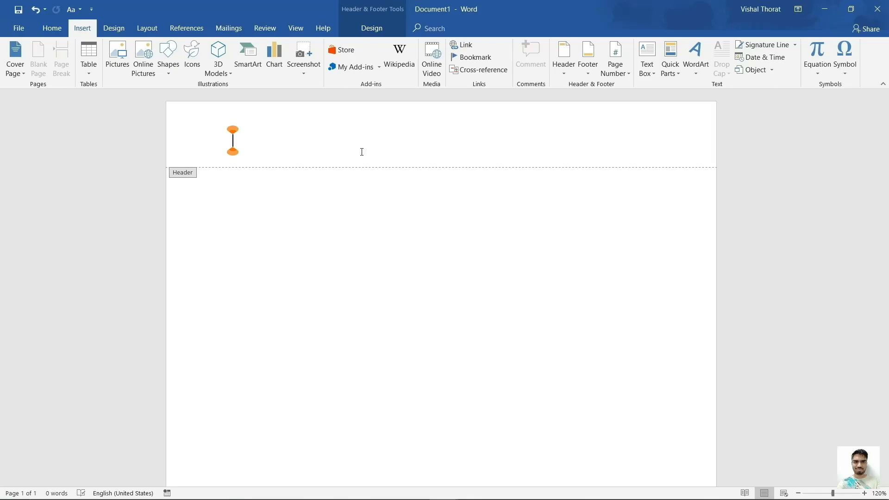
key("ctrl+z")
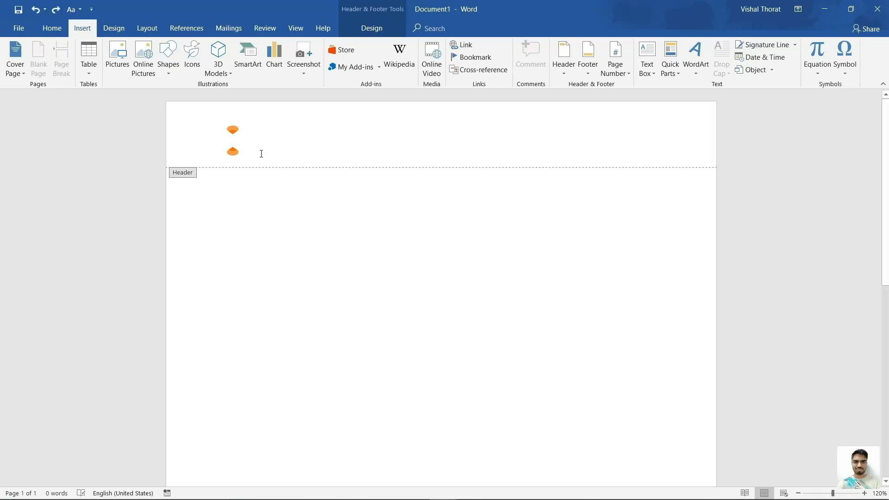
Type 'SHORT TITLE' in Times New Roman 12 pt at the header's left, tabbing to the right edge.
left_click(55, 28)
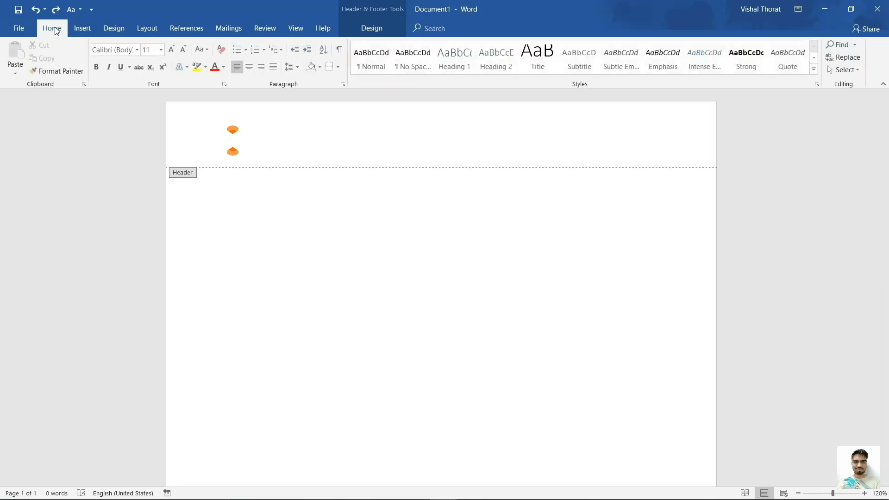
left_click(137, 50)
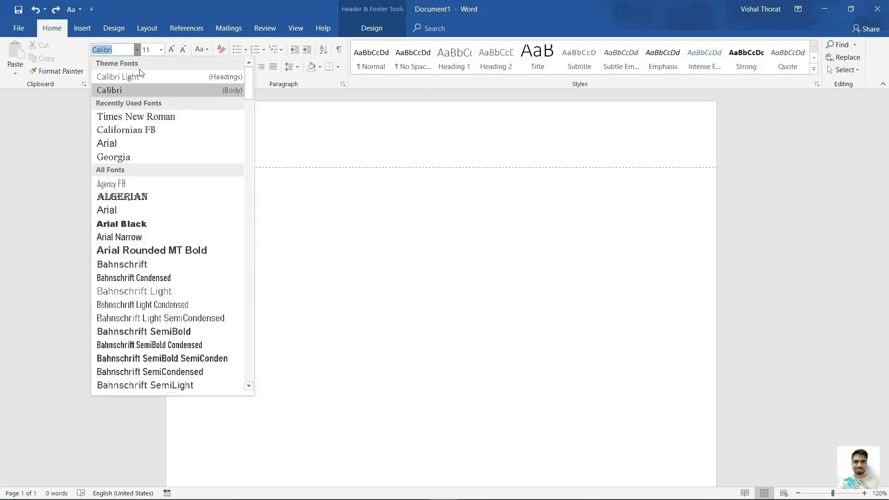
left_click(163, 117)
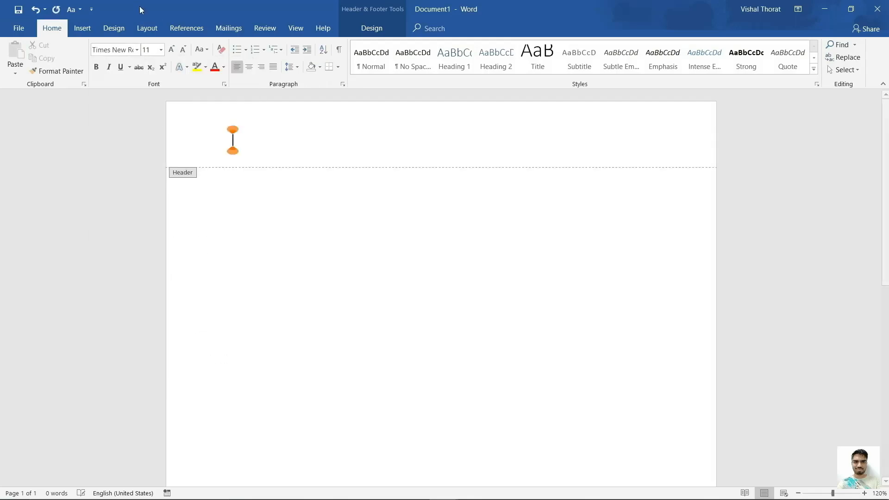
left_click(161, 50)
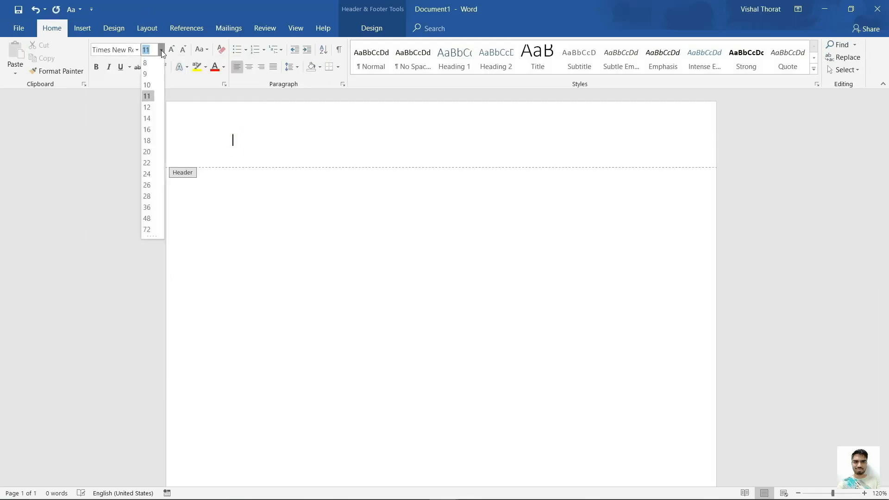
left_click(153, 111)
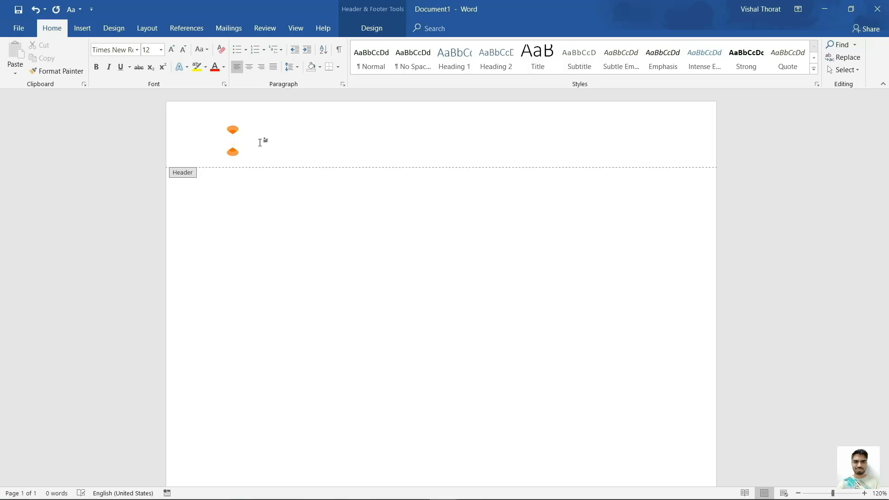
type("SH")
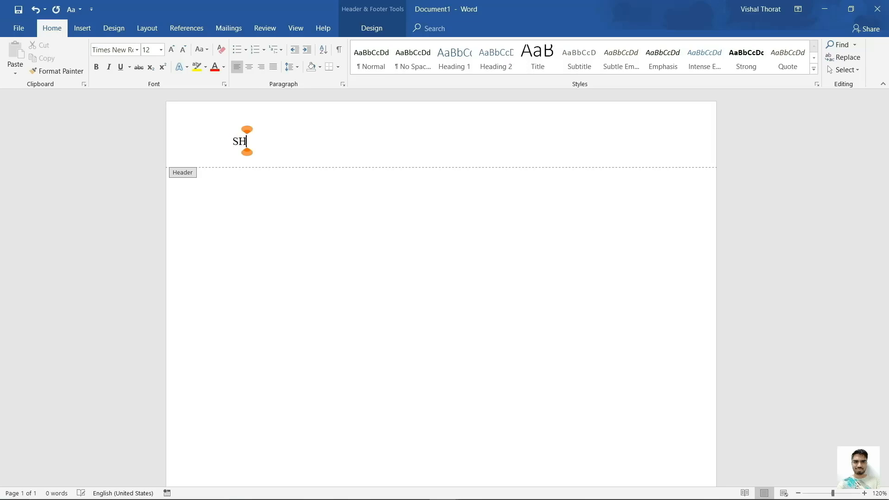
type("ORT TITLE")
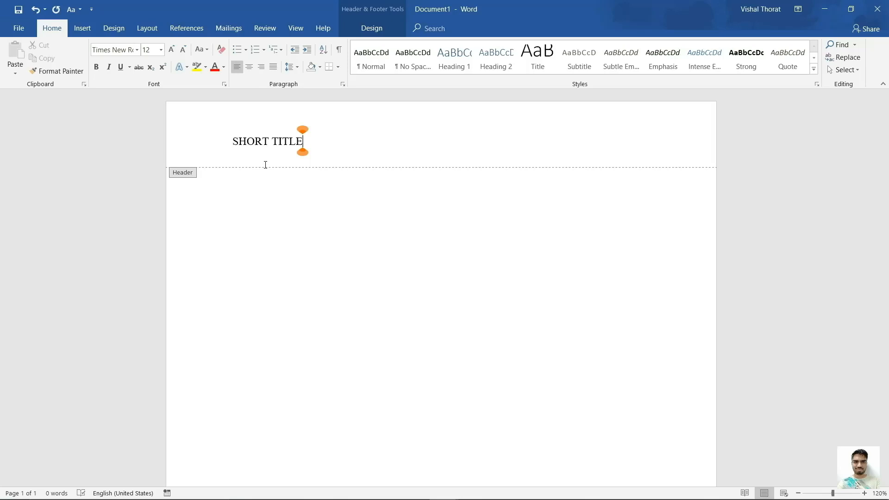
key("Tab")
key("Tab")
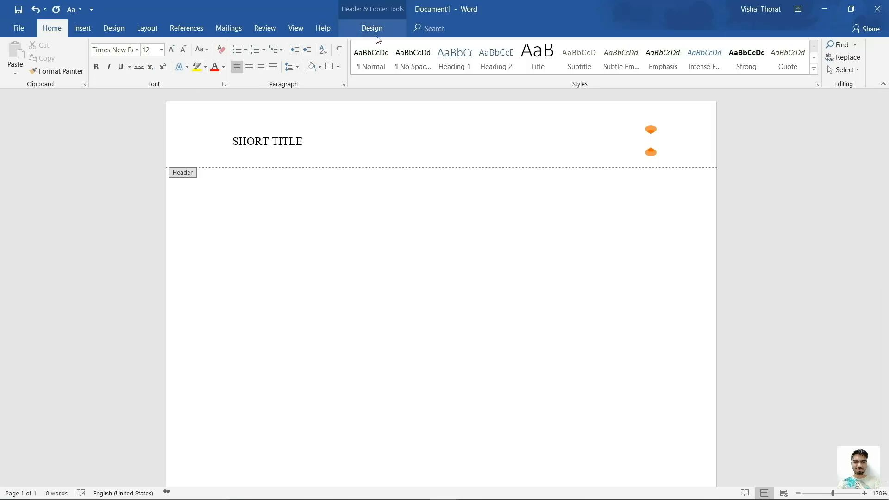
Insert a Plain Number page number at the header's right and return to the body.
left_click(379, 35)
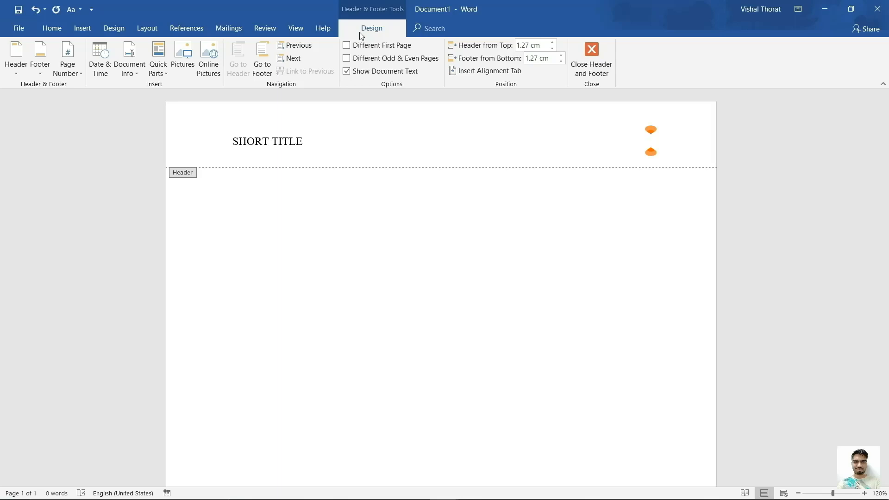
left_click(79, 75)
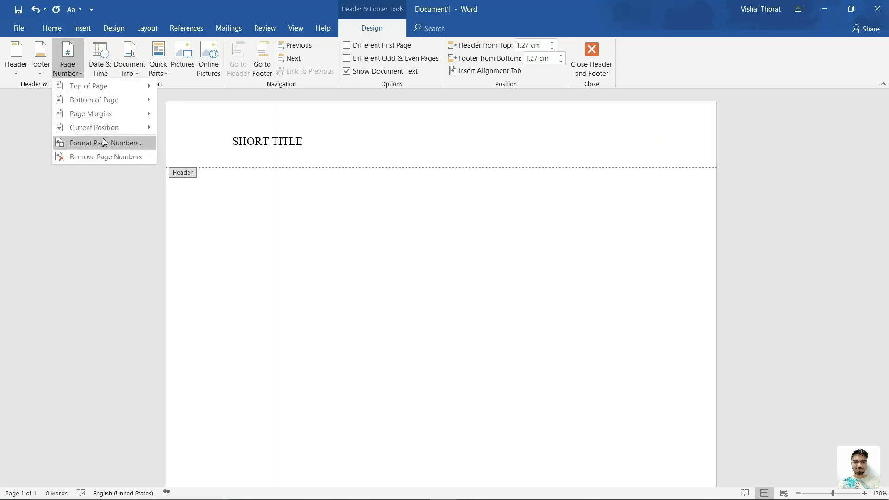
mouse_move(127, 132)
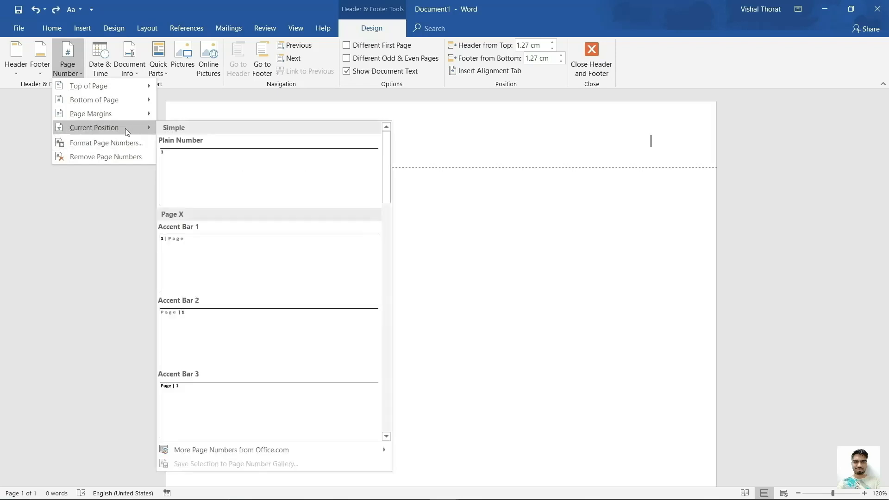
left_click(200, 163)
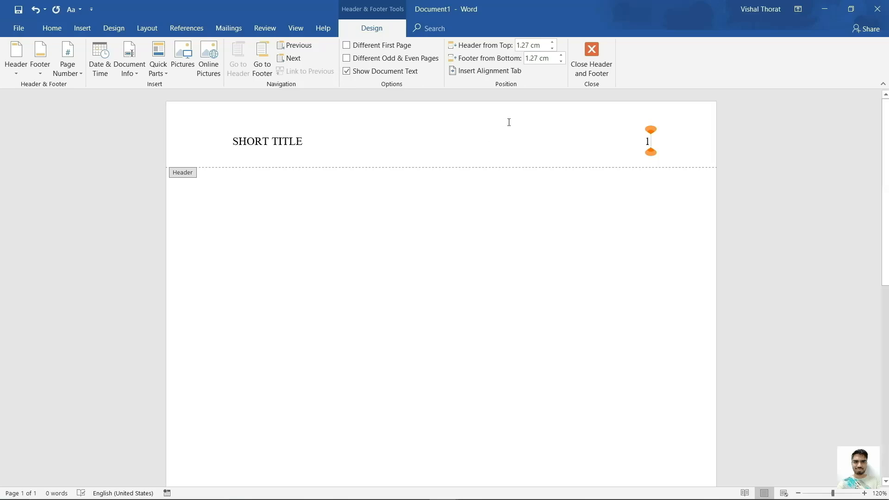
left_click(604, 51)
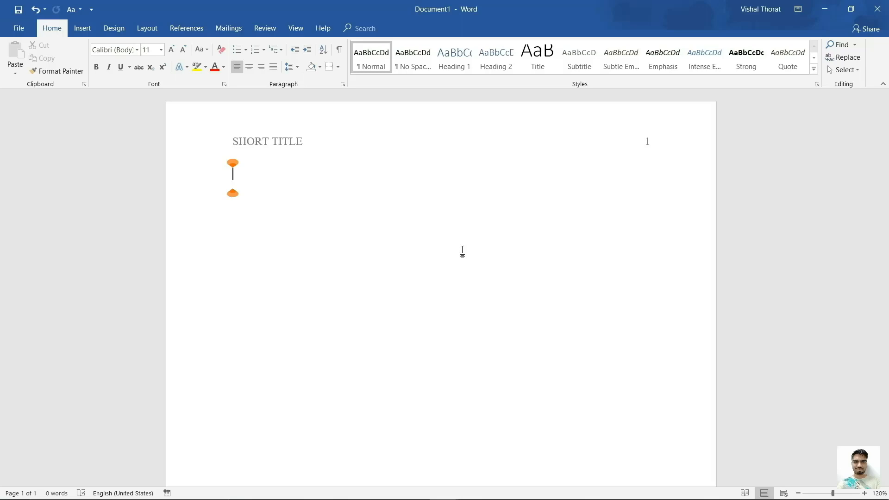
Set the body font to Times New Roman, size 12.
left_click(137, 50)
left_click(155, 116)
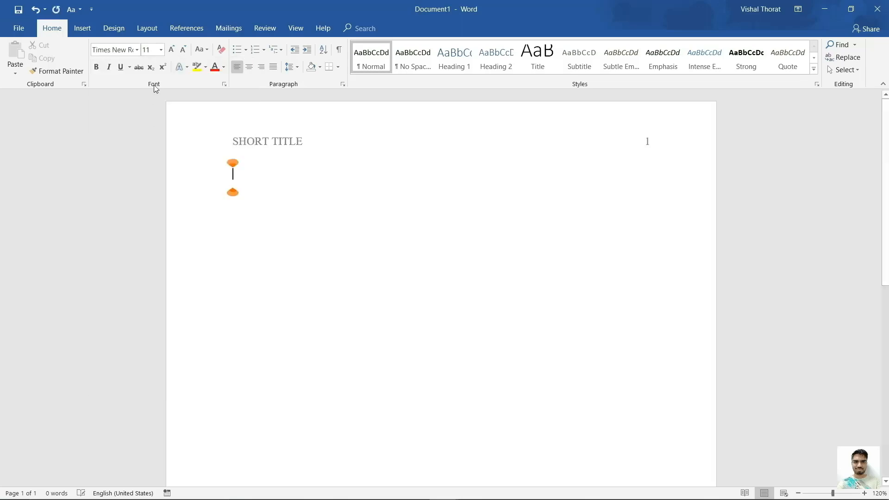
left_click(160, 50)
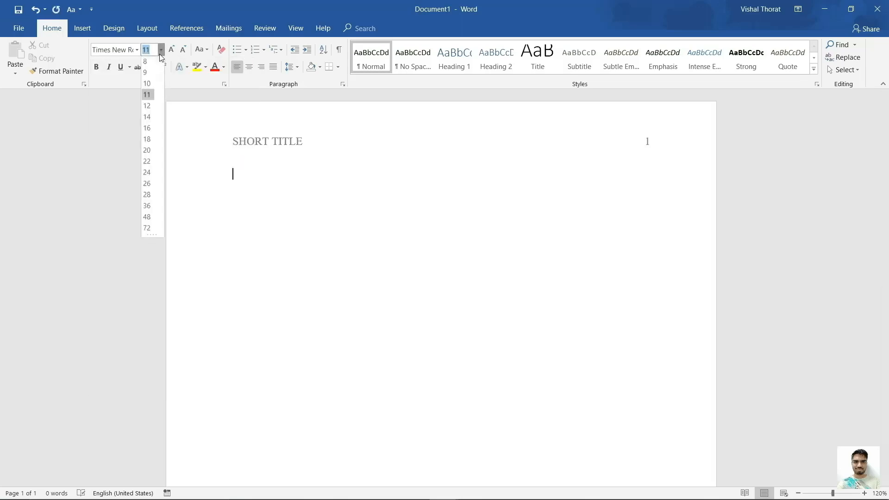
left_click(153, 106)
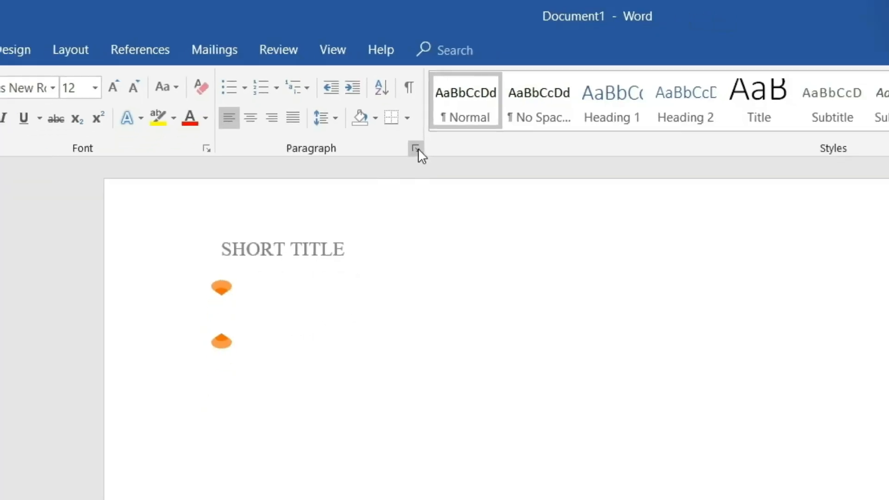
Make 0 pt spacing after and double line spacing the document's default paragraph settings.
left_click(416, 149)
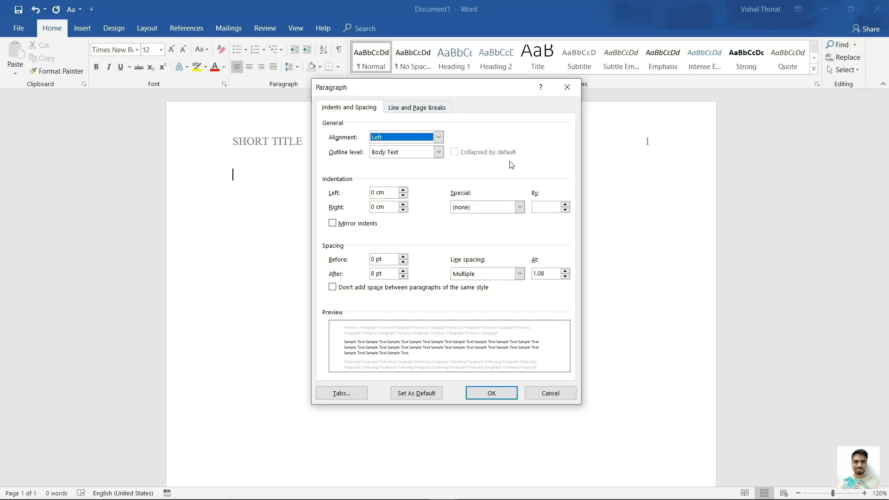
left_click(404, 277)
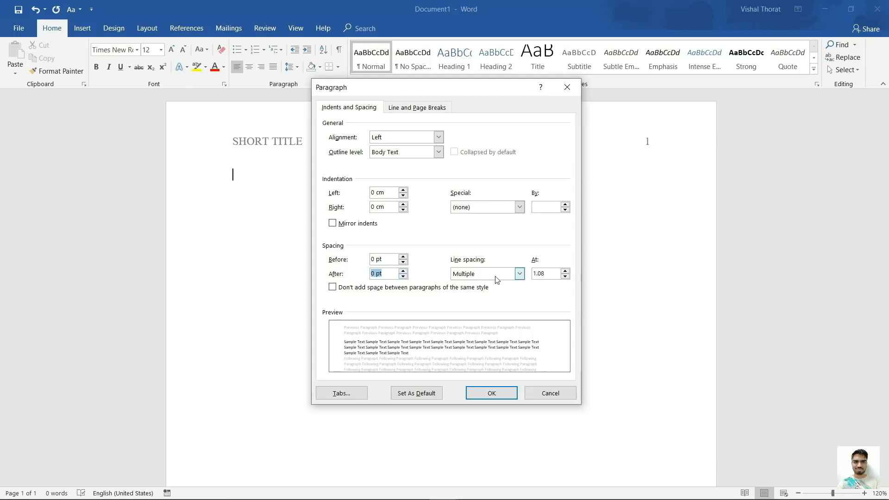
left_click(519, 275)
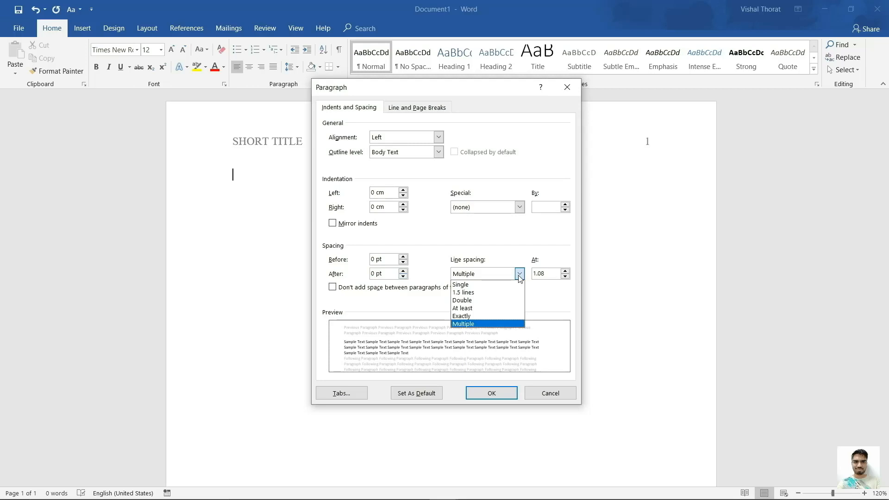
left_click(493, 300)
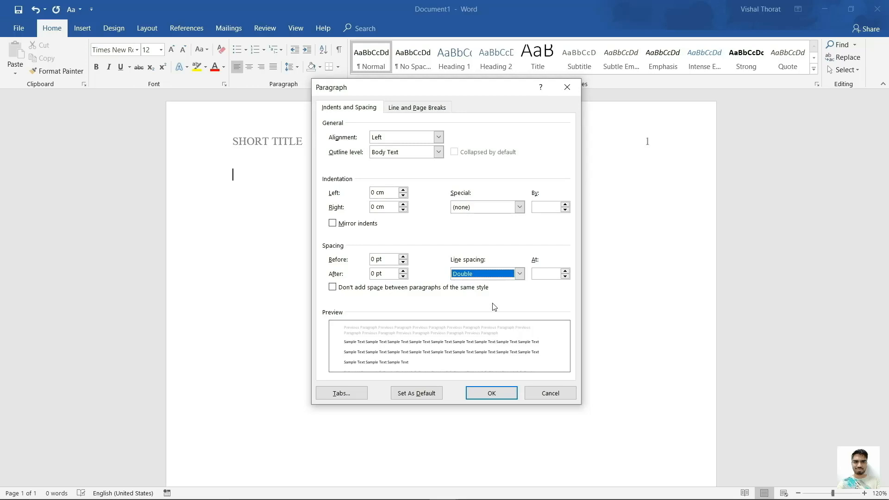
left_click(435, 394)
left_click(474, 272)
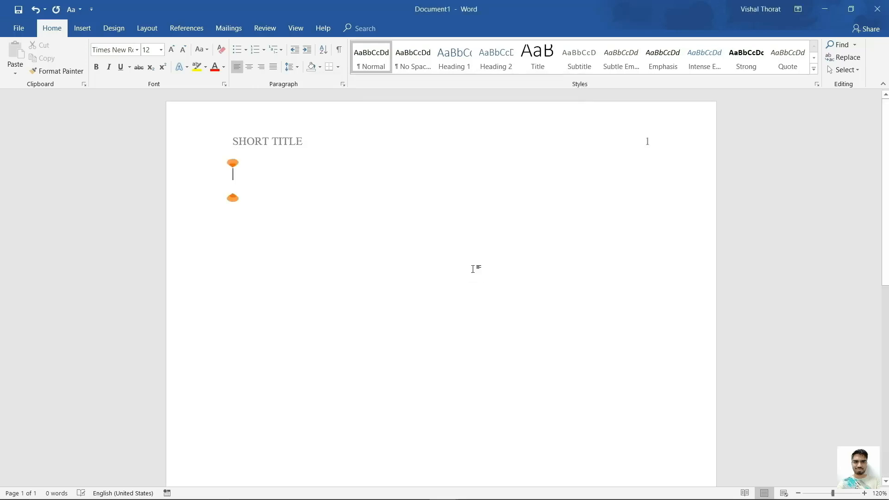
Open the Tabs dialog from Paragraph settings and select the 1.27 cm default tab stop value.
left_click(343, 85)
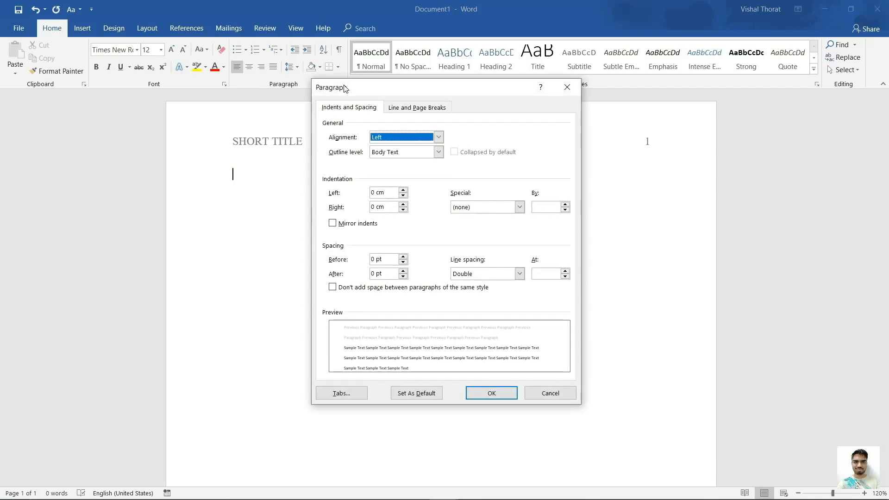
left_click(326, 398)
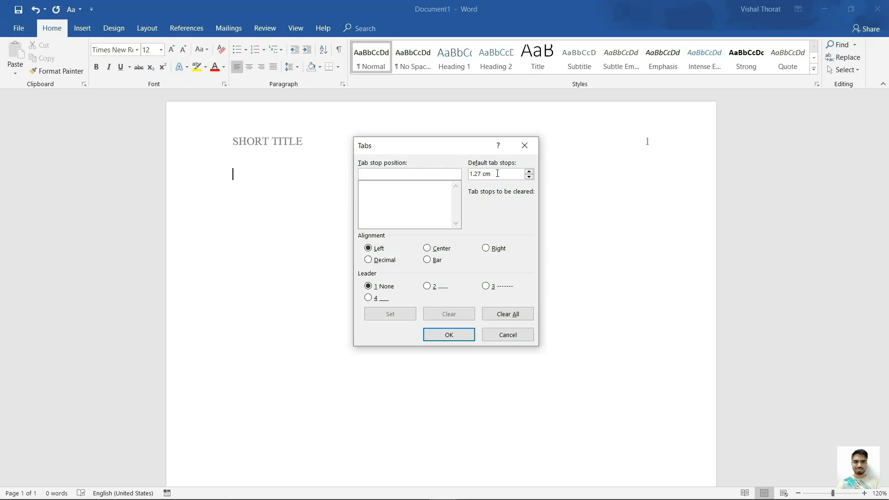
left_click_drag(496, 174, 463, 179)
Close the Tabs dialog and type a centred bold 'Full Title' two lines down.
left_click(463, 337)
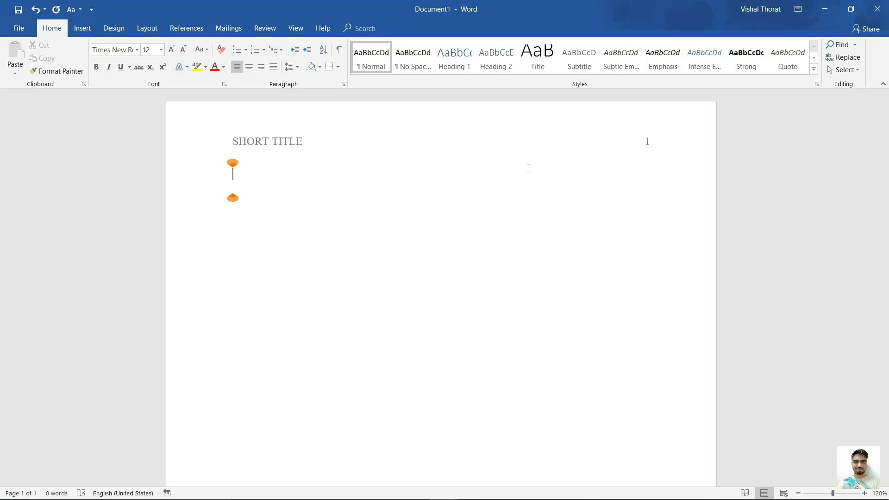
key("Return")
key("Return")
key("Return")
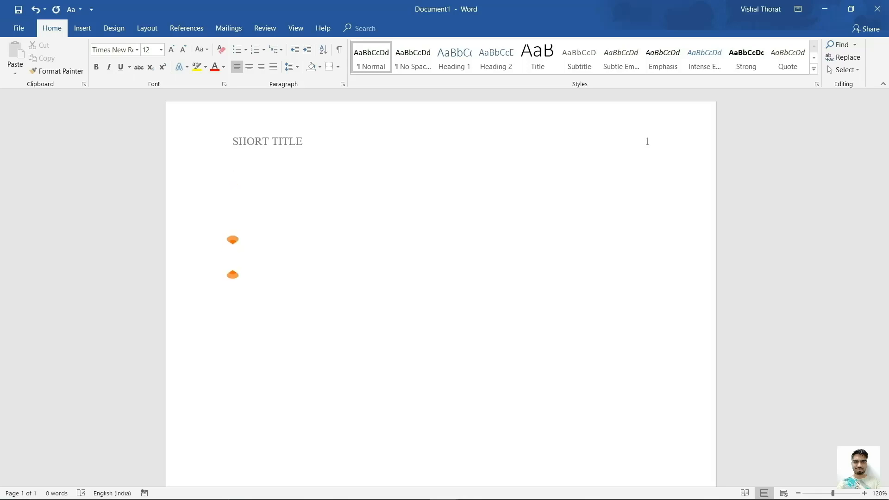
key("ctrl+e")
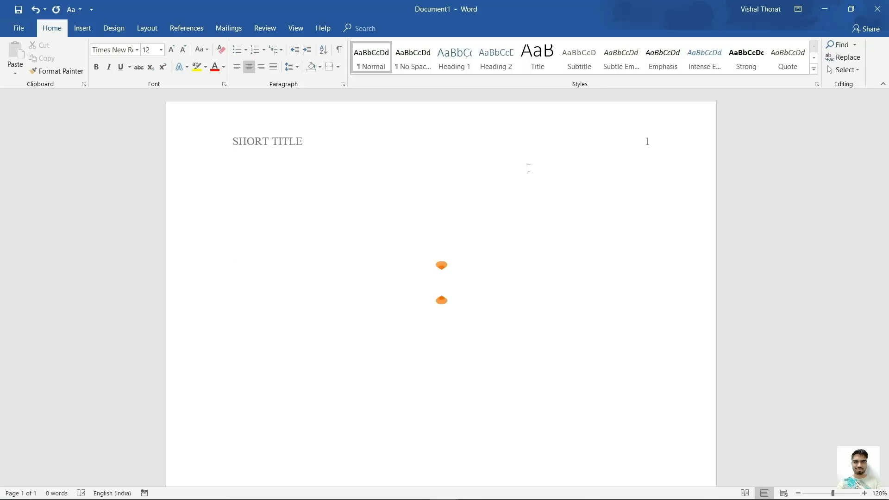
key("ctrl+b")
type("Fu")
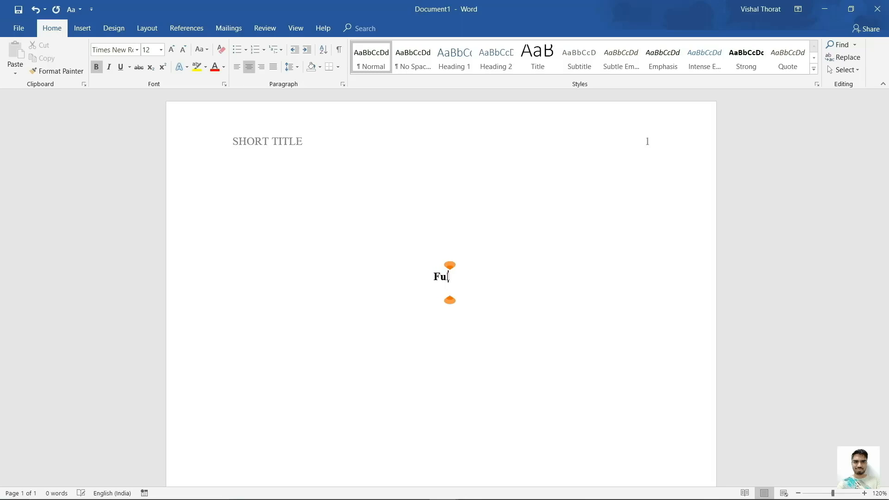
type("ll Title")
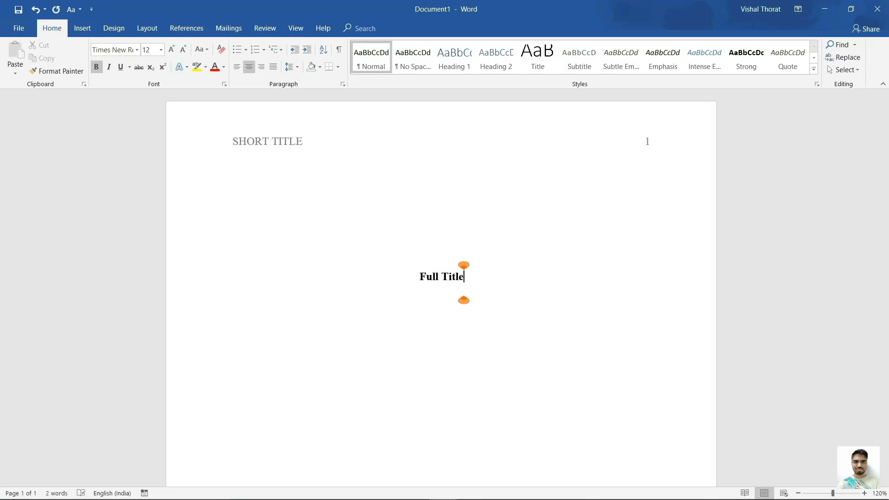
Add non-bold 'Your Name' and 'University' lines beneath the title.
key("Return")
key("Return")
key("ctrl+b")
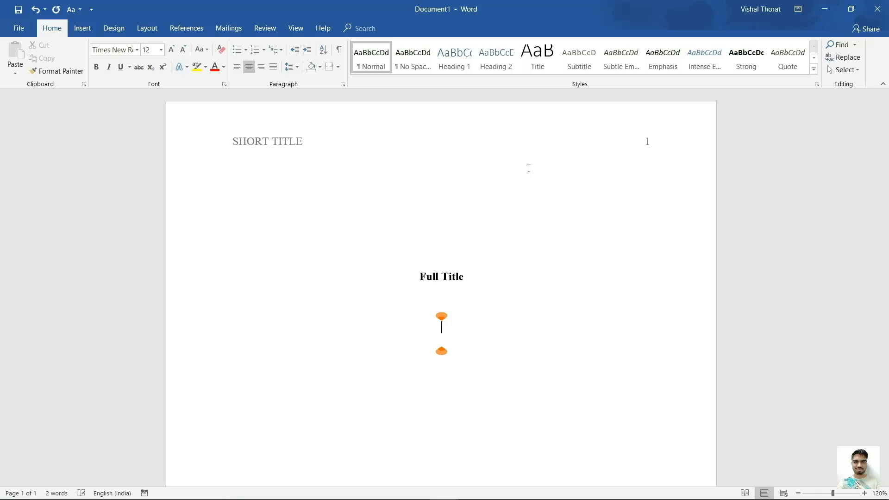
type("Your Name")
key("Return")
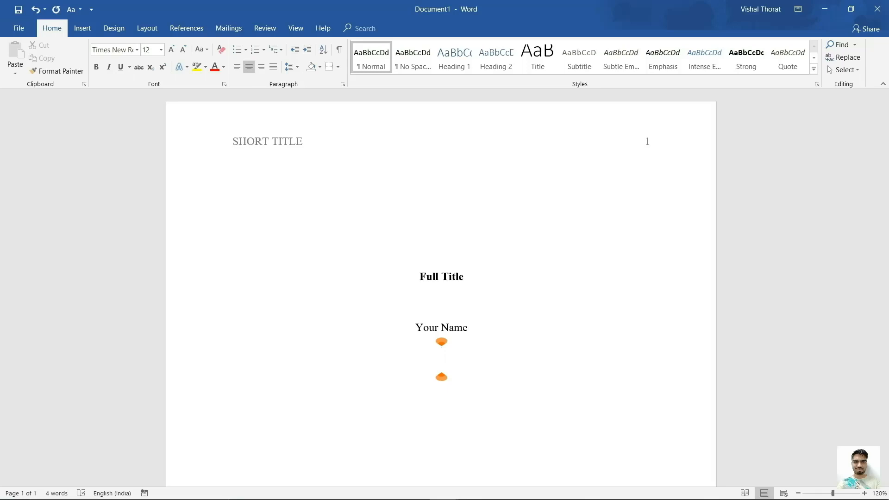
type("University")
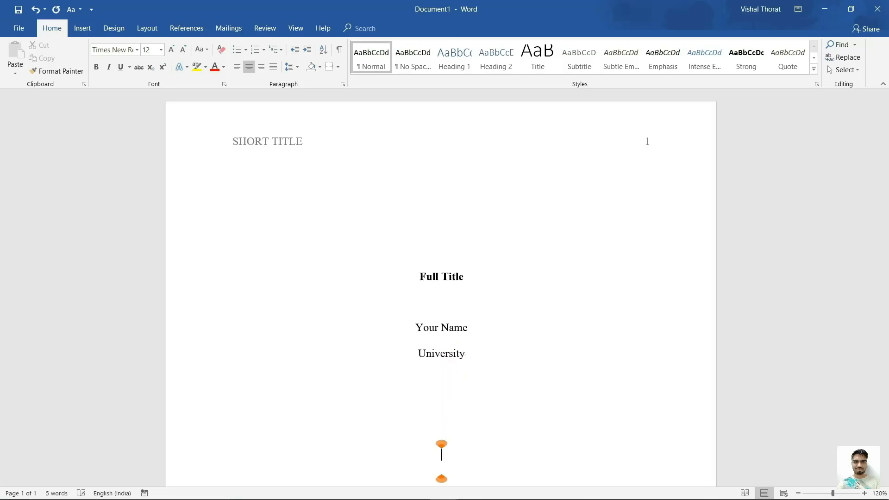
scroll(441, 476, "down", 2)
scroll(441, 476, "down", 2)
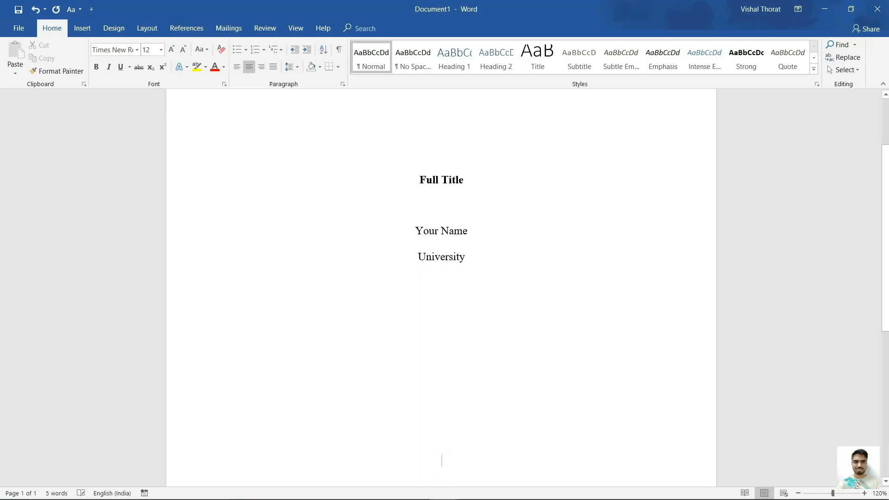
Type a bold 'Author Note' heading near the bottom of the title page.
key("ctrl+b")
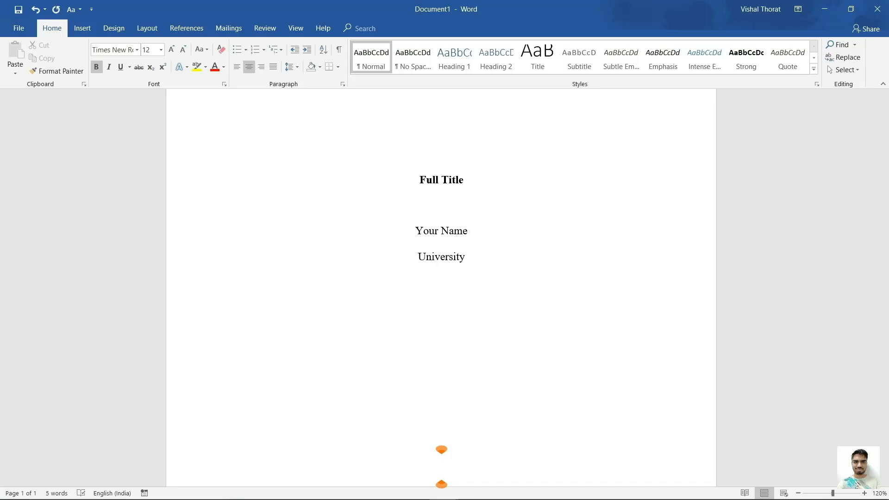
type("Author ")
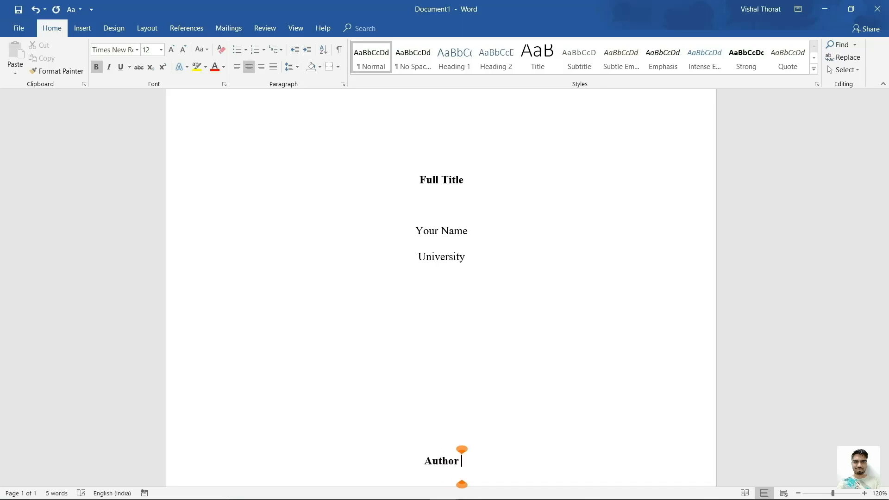
type("Note")
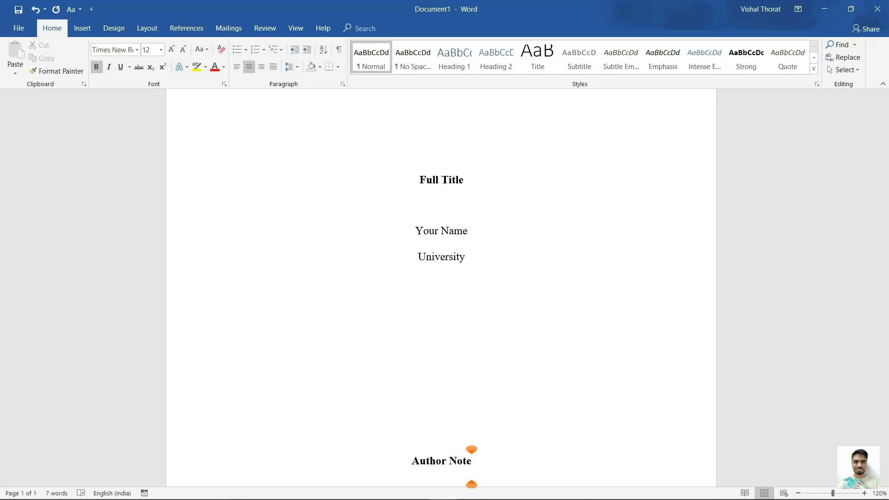
key("Return")
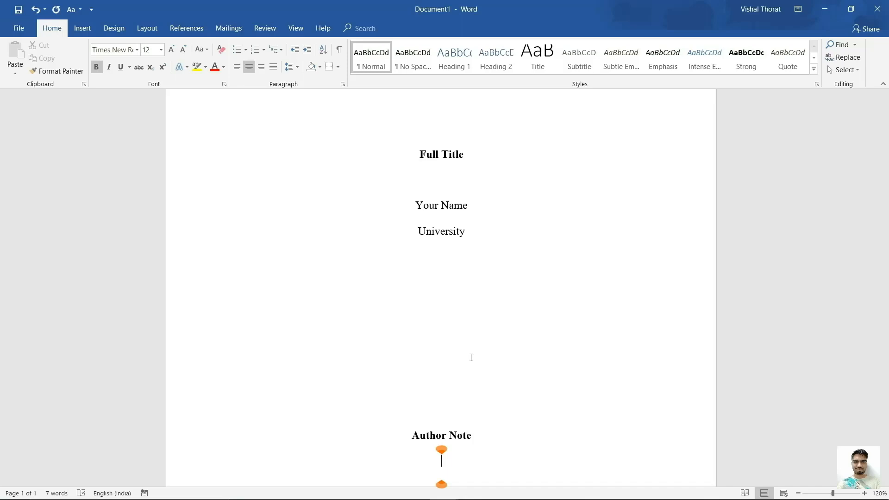
Add an indented, left-aligned, non-bold 'Contact information' line below it.
key("ctrl+l")
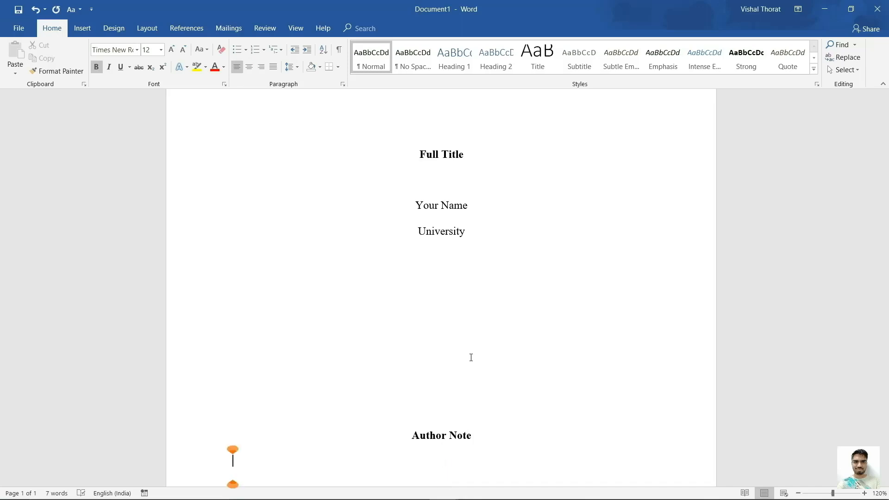
key("ctrl+b")
key("Tab")
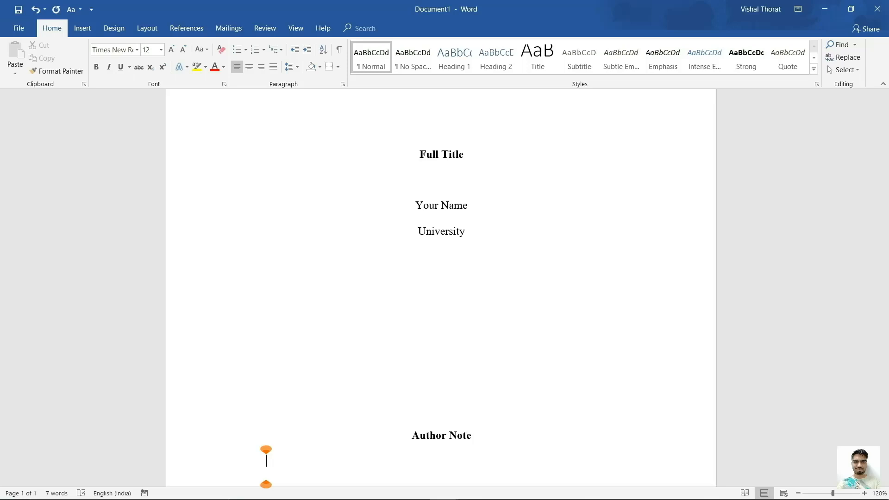
type("Contact ")
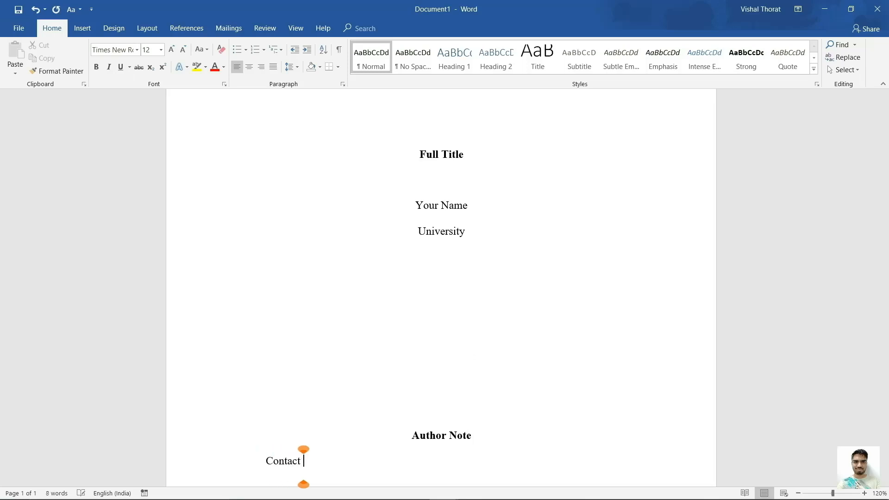
type("informat")
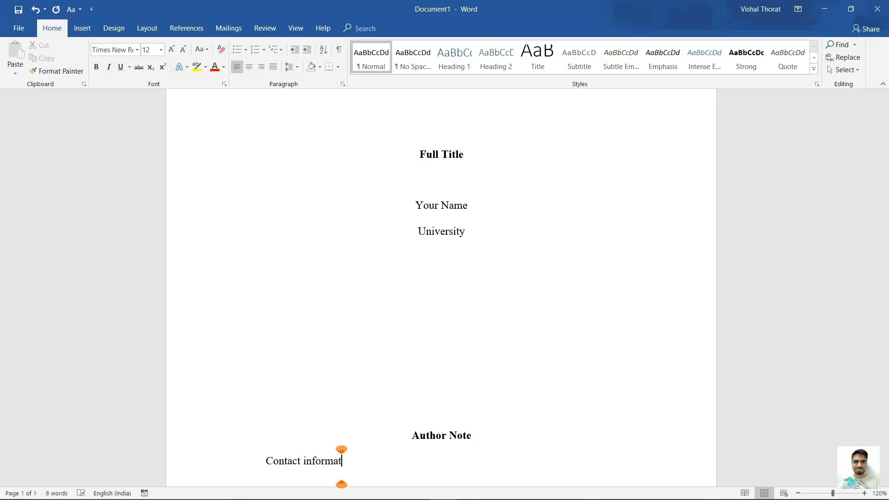
type("ion")
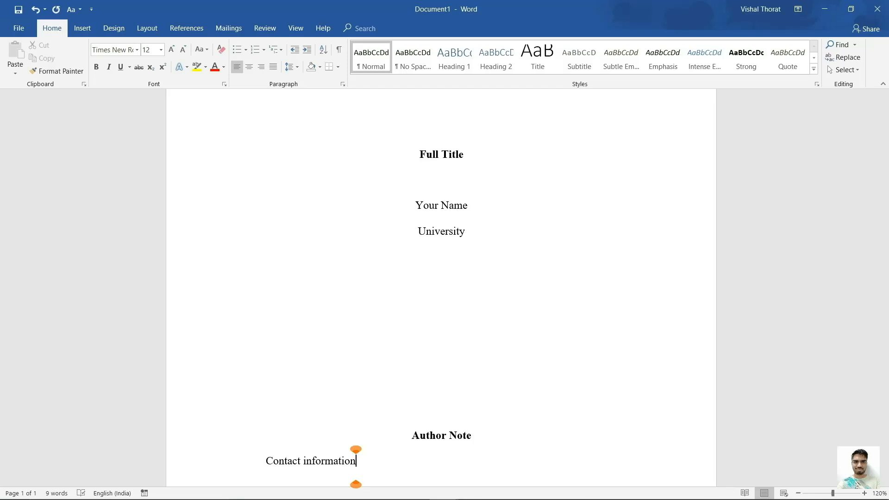
left_click(82, 28)
Insert a page break after the contact line to start page 2.
left_click(59, 74)
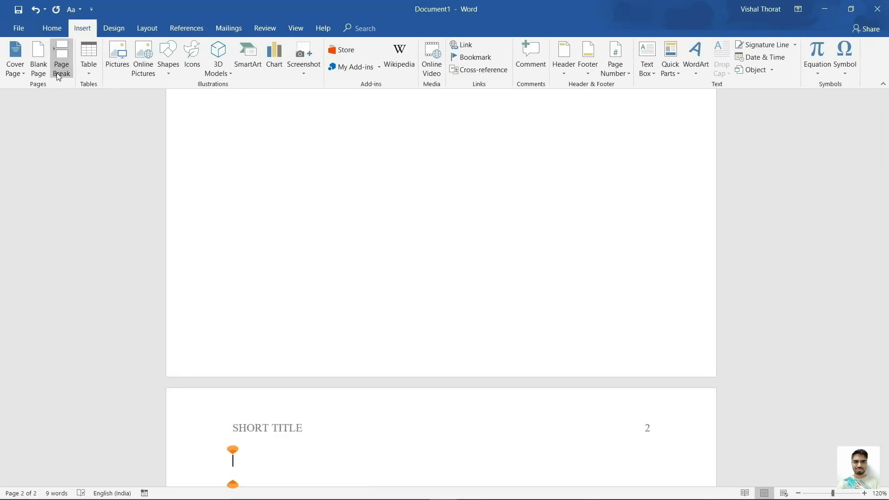
scroll(302, 353, "down", 7)
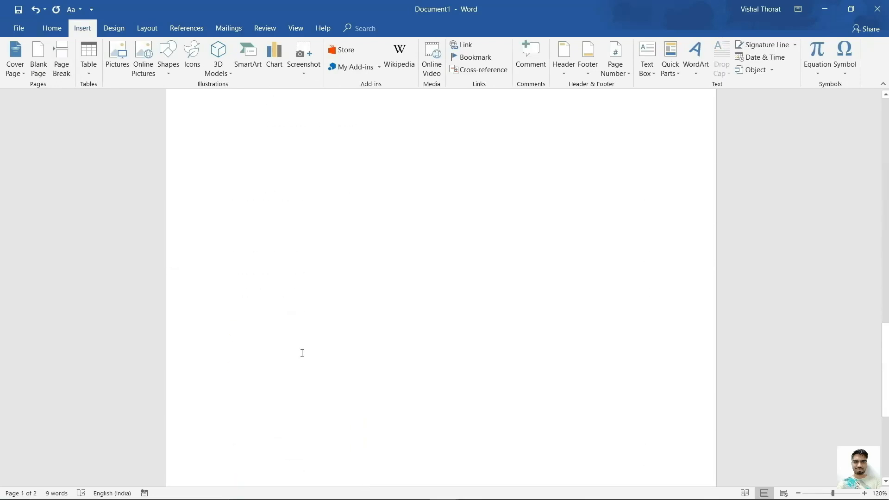
scroll(302, 353, "up", 1)
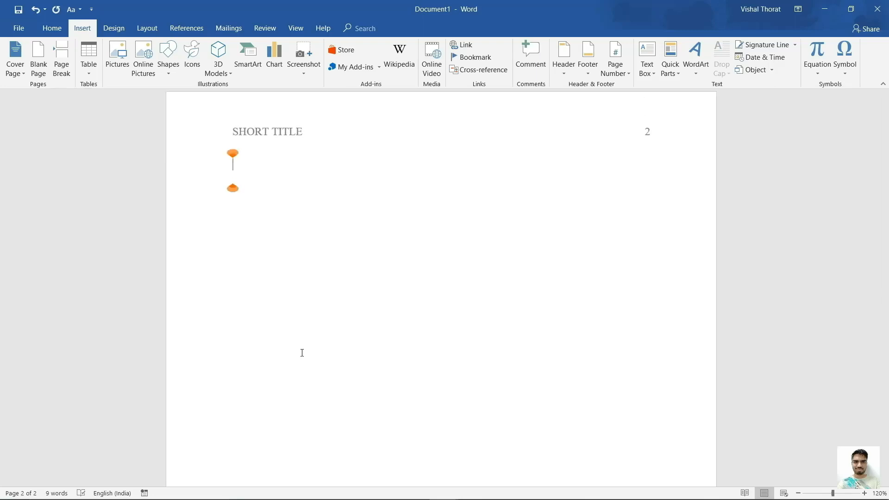
Add a centred 'Abstract' heading with the pasted abstract and keywords left-aligned below.
key("ctrl+e")
type("Abstr")
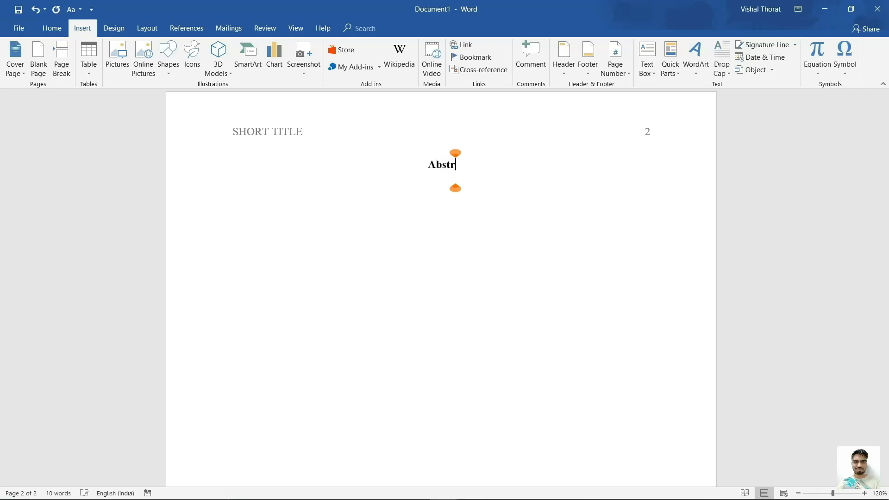
type("act")
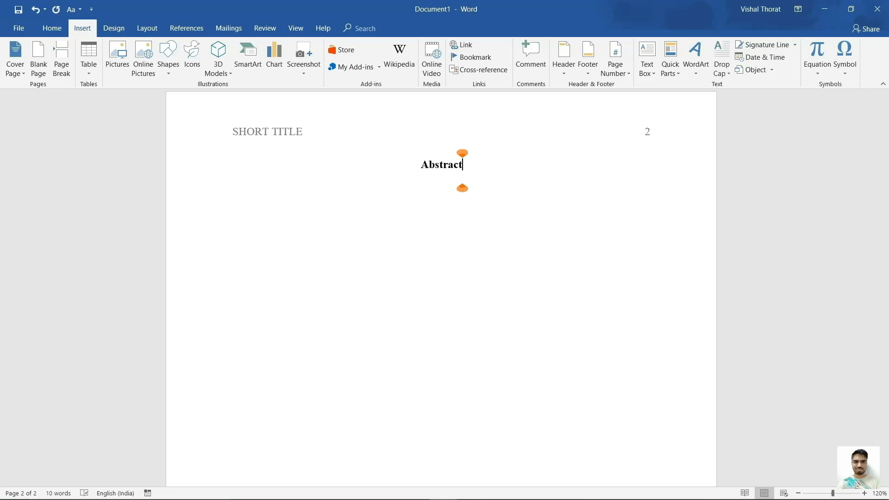
key("Return")
key("ctrl+l")
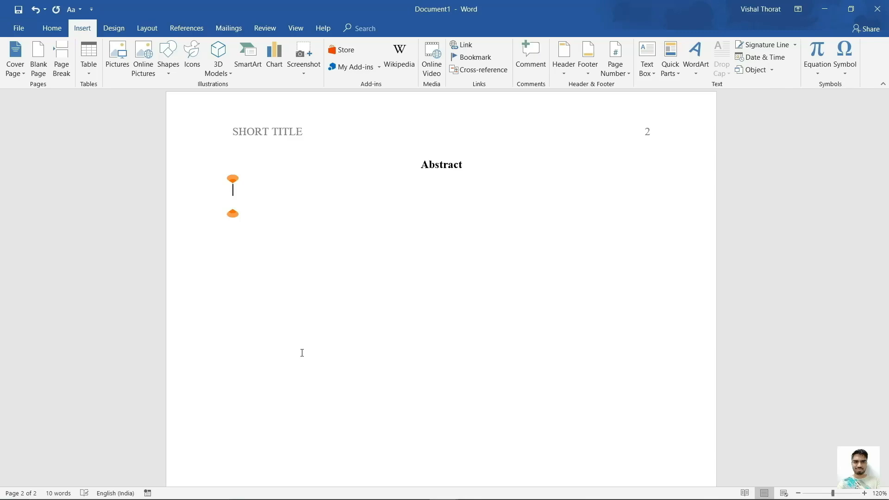
type("When institutions administer student evaluations of teaching (SETs) online, response rates are lower relative to paper-based administration. We analyzed average SET scores from 364 courses taught during the fall term in 3 consecutive years to determine whether administering SET forms online for all courses in the 3rd year changed the response rate or the average SET score. To control for instructor characteristics, we based the data analysis on courses for which the same instructor taught the course in each of three successive fall terms. Response rates for face-to-face classes declined when SET administration occurred only online. Although average SET scores were reliably lower in Year 3 than in the previous 2 years, the magnitude of this change was minimal (0.11 on a five-item Likert-like scale). We discuss practical implications of these findings for interpretation of SETs and the role of SETs in the evaluation of teaching quality. Keywords: college teaching, student evaluations of teaching, online administration, response rate, assessment")
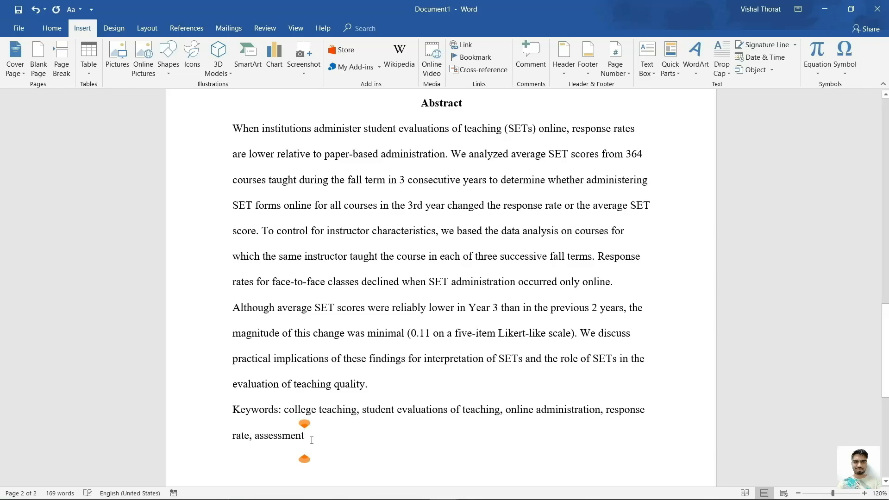
Indent the Keywords line and make the 'Keywords:' label italic.
left_click(233, 413)
key("Tab")
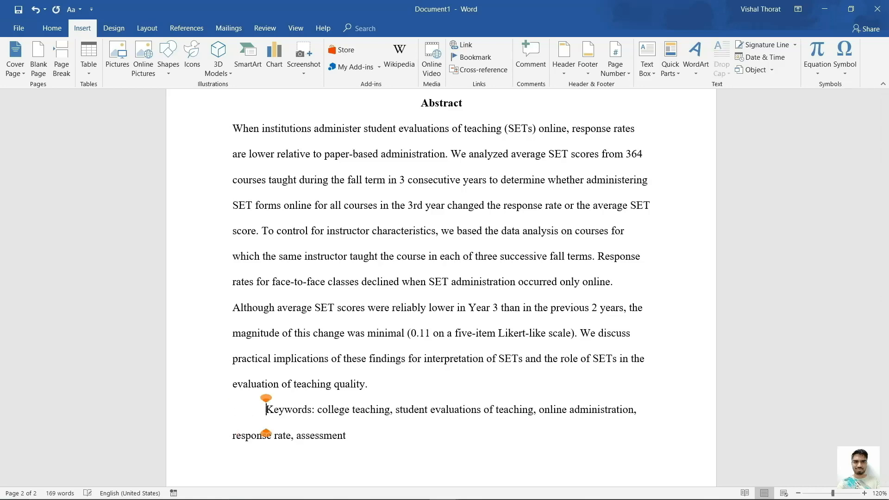
left_click_drag(265, 413, 316, 416)
key("ctrl+i")
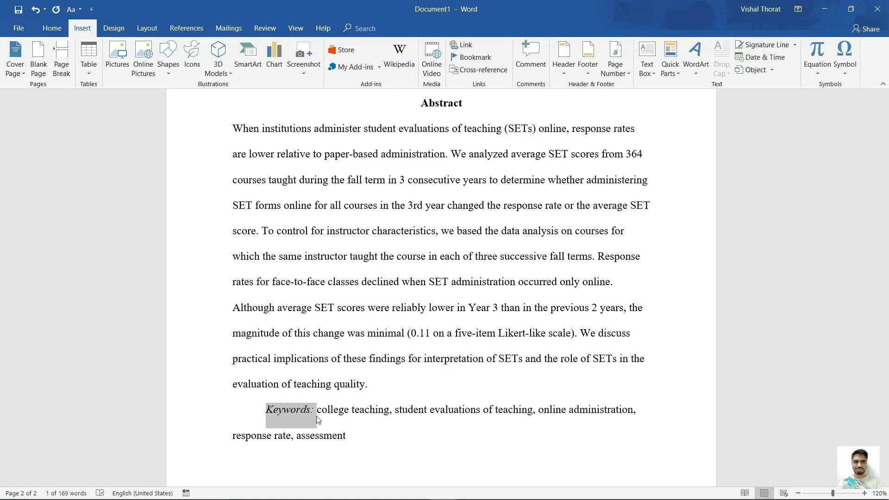
Insert a page break after 'assessment' to start page 3.
left_click(346, 435)
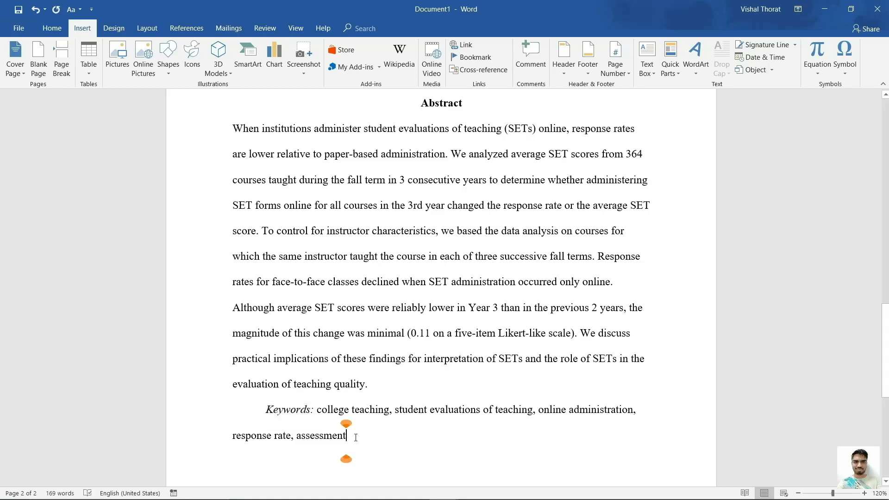
left_click(70, 71)
scroll(322, 470, "down", 3)
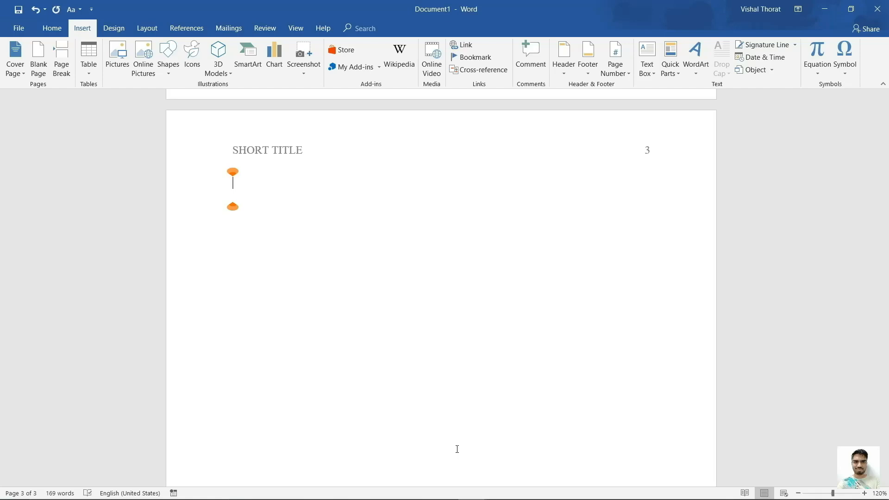
Type a bold, centred 'Full Title' on page 3 with an indented, left-aligned line below.
key("ctrl+e")
key("ctrl+b")
type("Full Title")
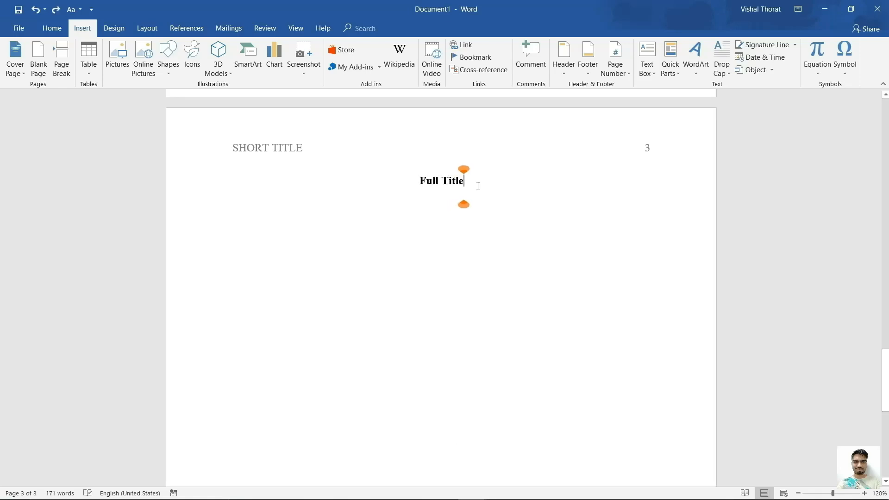
key("Return")
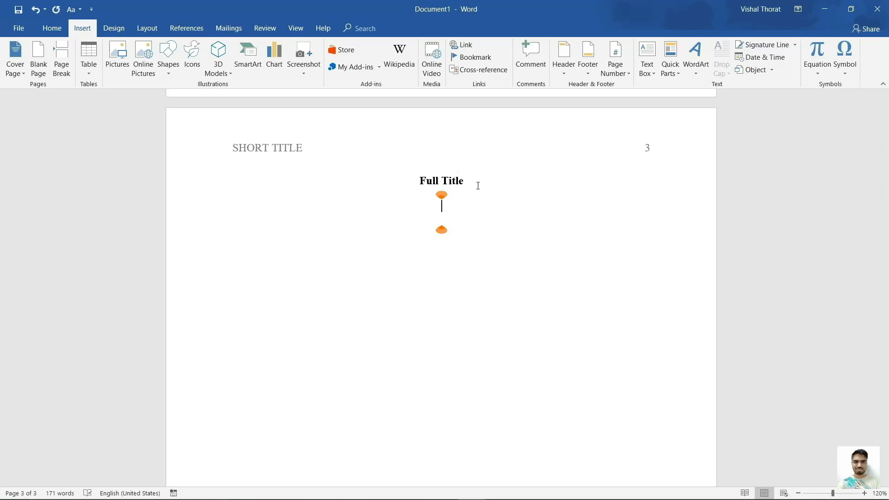
key("ctrl+l")
key("Tab")
Add Ctrl+Enter page breaks to extend the document to page 10.
key("ctrl+Return")
key("ctrl+Return")
key("ctrl+Return")
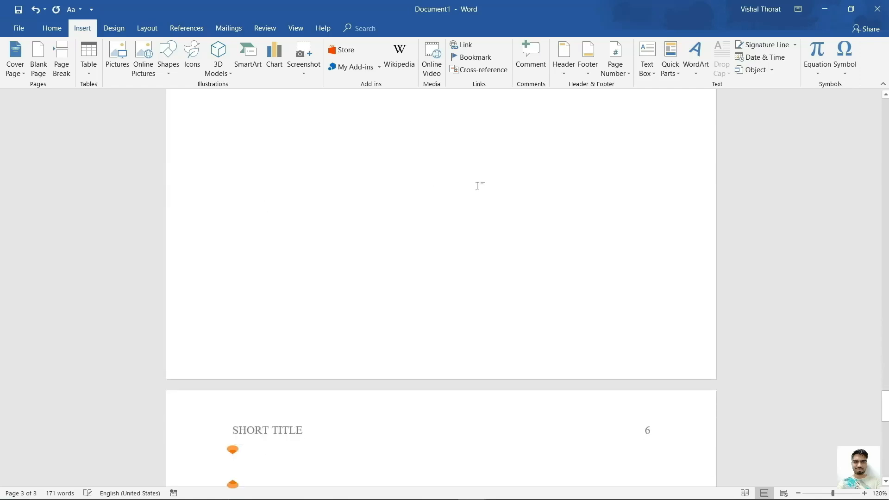
key("ctrl+Return")
key("ctrl+Return")
key("ctrl+Return")
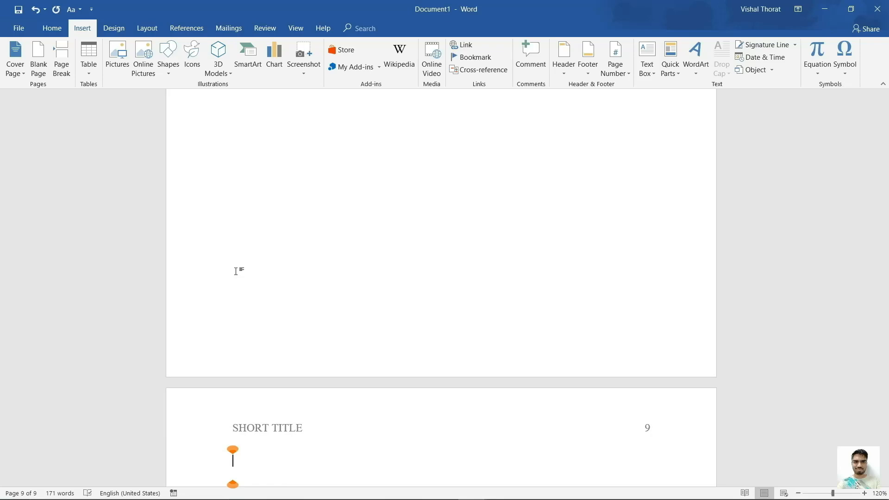
key("ctrl+Return")
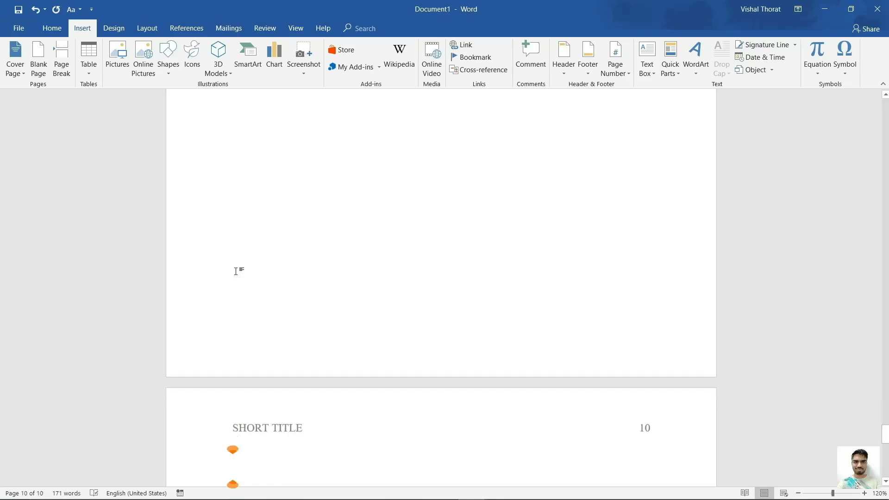
Type a centred 'References' heading on page 10 with a left-aligned empty line beneath.
key("ctrl+e")
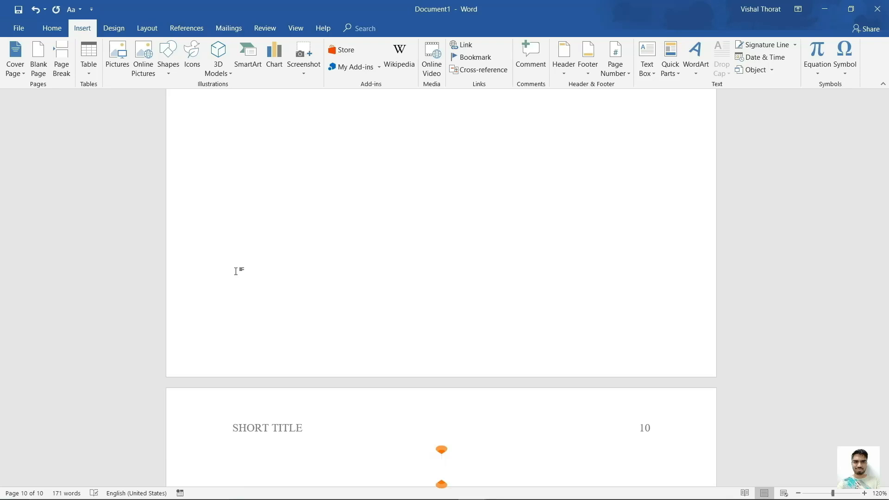
type("References")
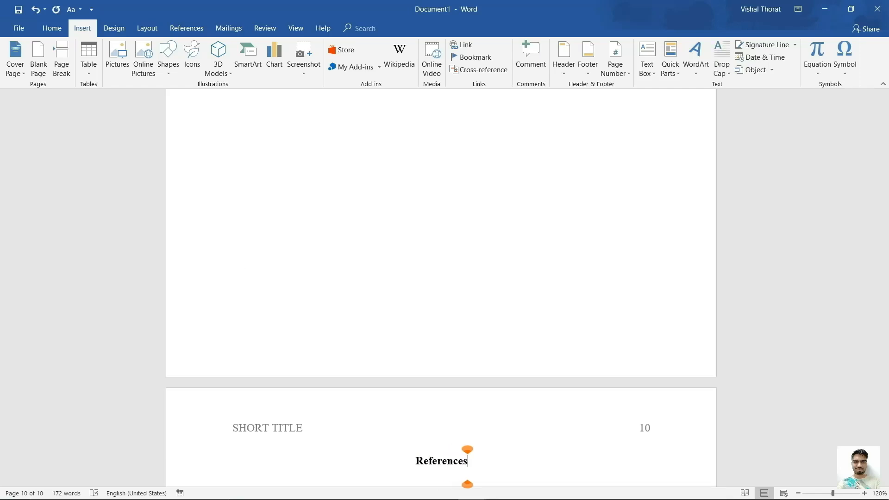
key("Return")
key("ctrl+l")
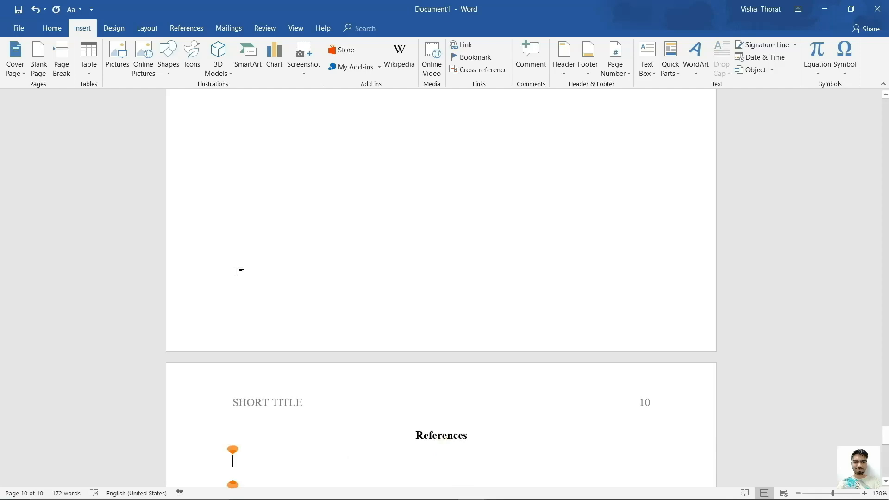
scroll(235, 273, "down", 5)
left_click(239, 214)
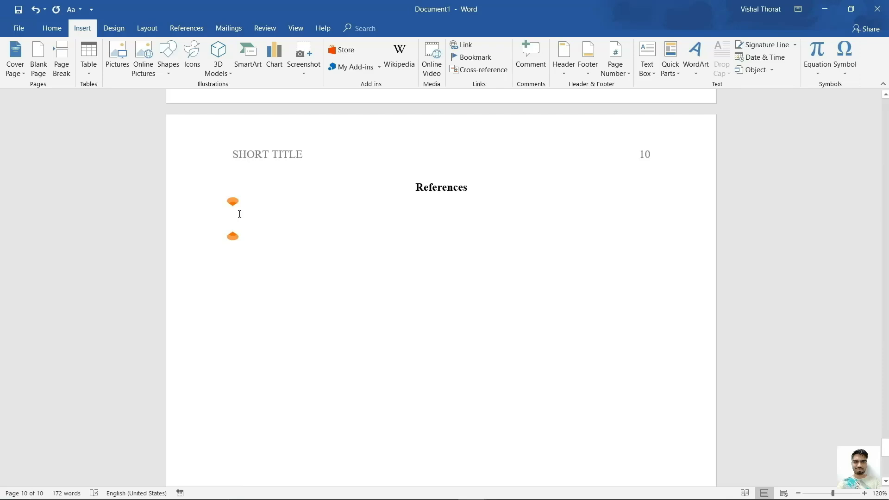
Set a 1.27 cm hanging indent and paste the first journal reference with its DOI.
left_click(53, 28)
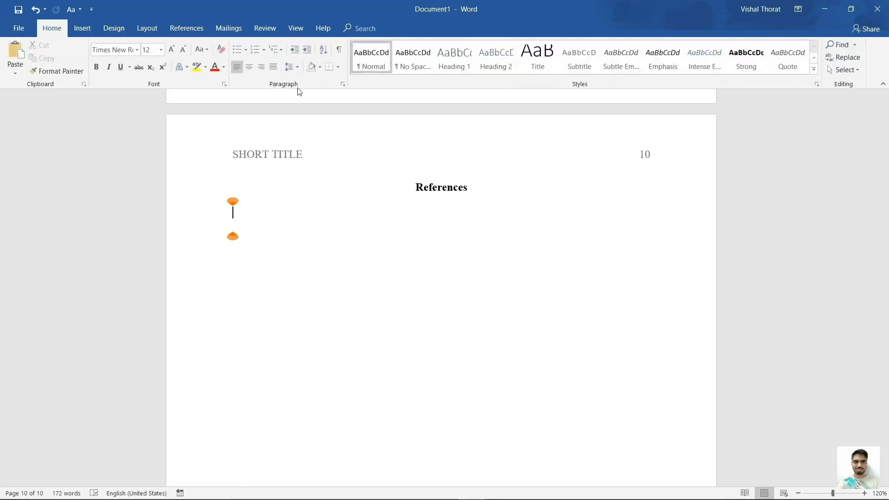
left_click(343, 84)
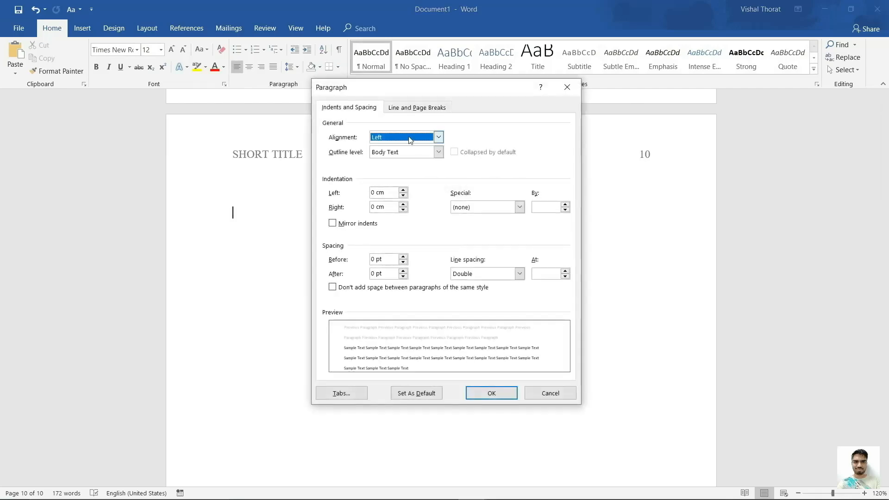
left_click(520, 207)
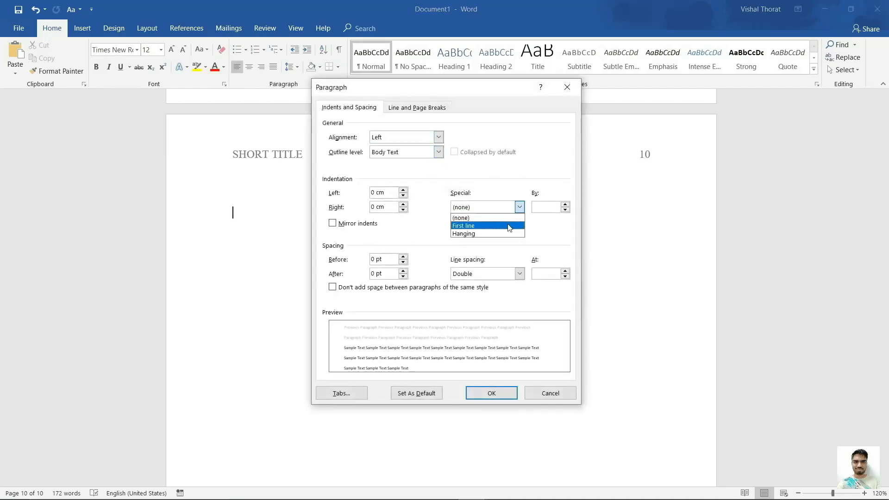
left_click(507, 236)
left_click(476, 394)
key("ctrl+v")
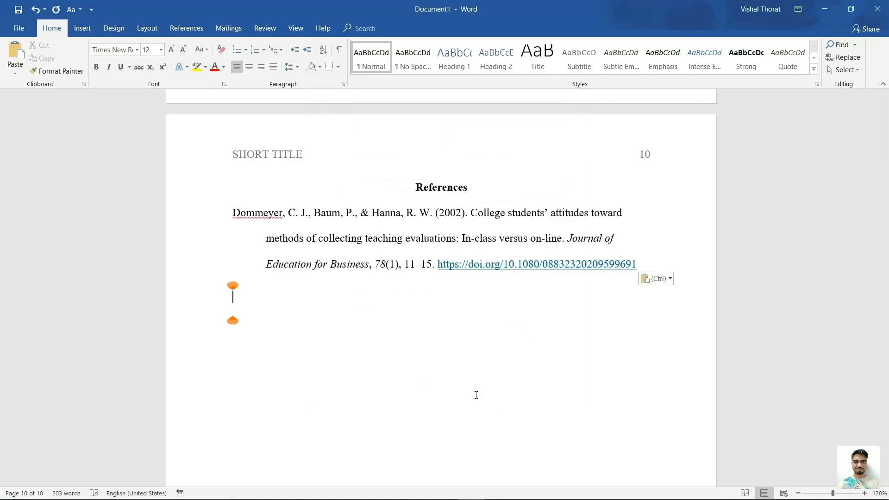
key("Escape")
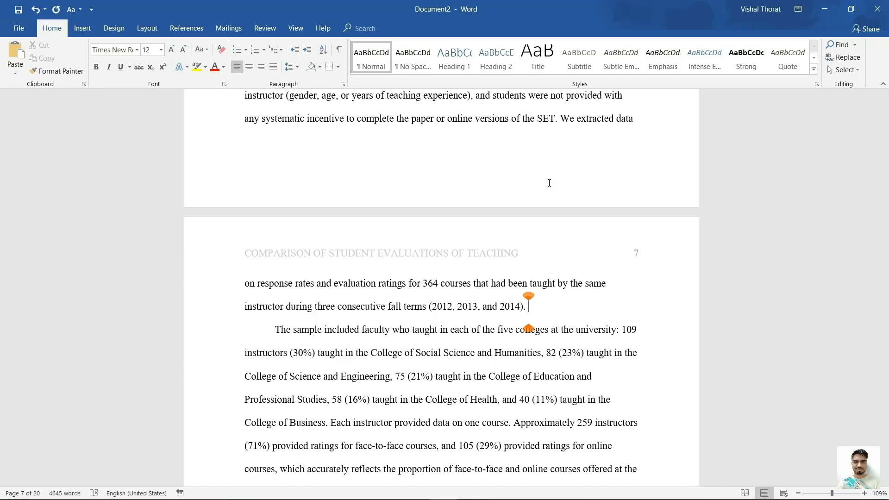
Scroll Document2 down to the Instrument section on page 7.
scroll(465, 255, "down", 5)
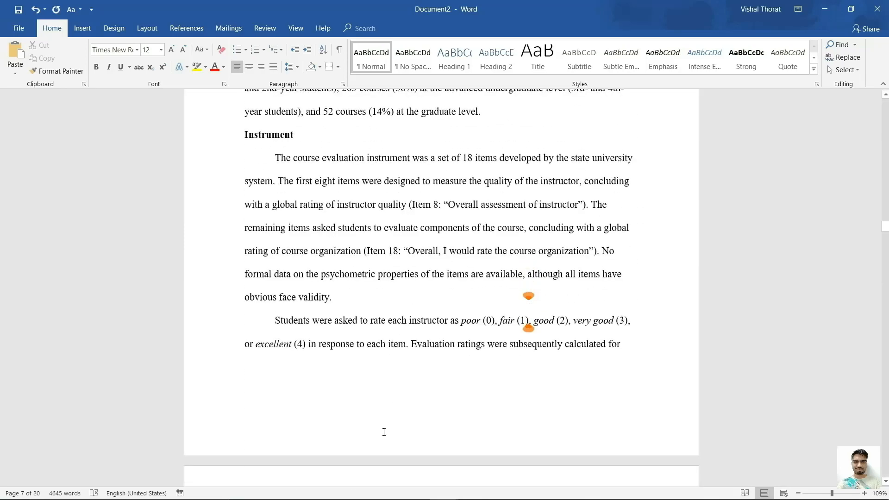
Open page 7's footer and set its font to Times New Roman.
double_click(386, 419)
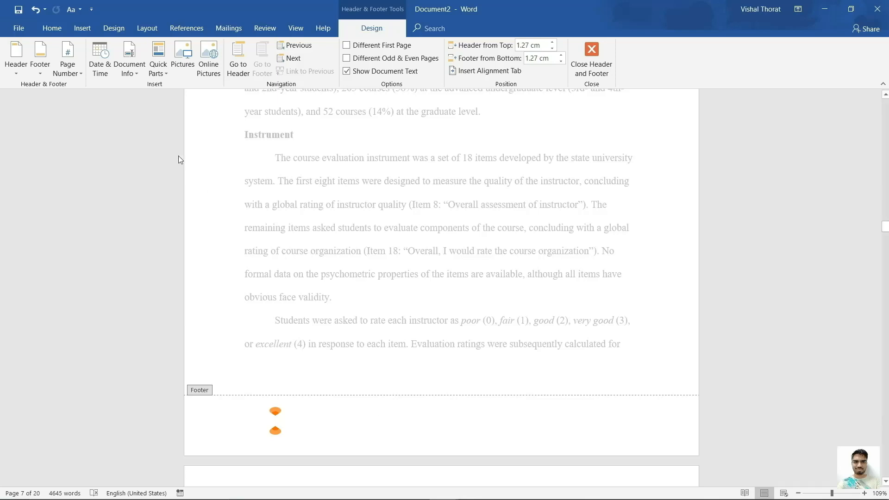
left_click(63, 34)
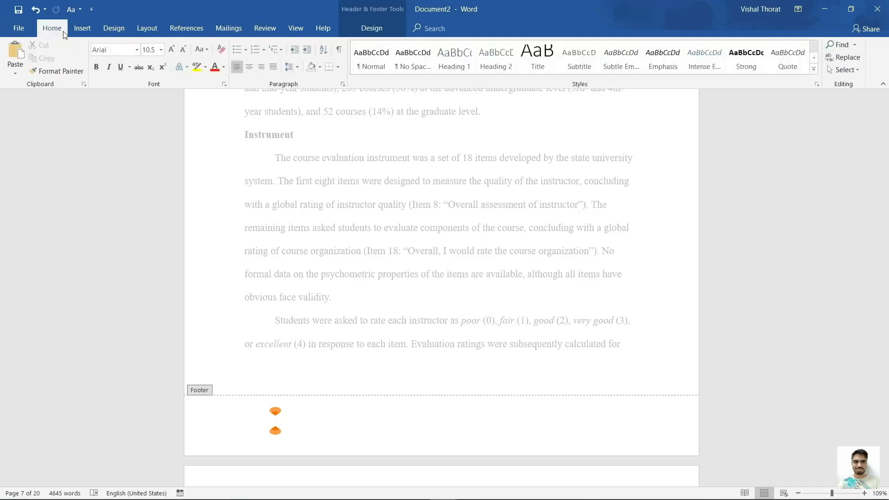
left_click(137, 53)
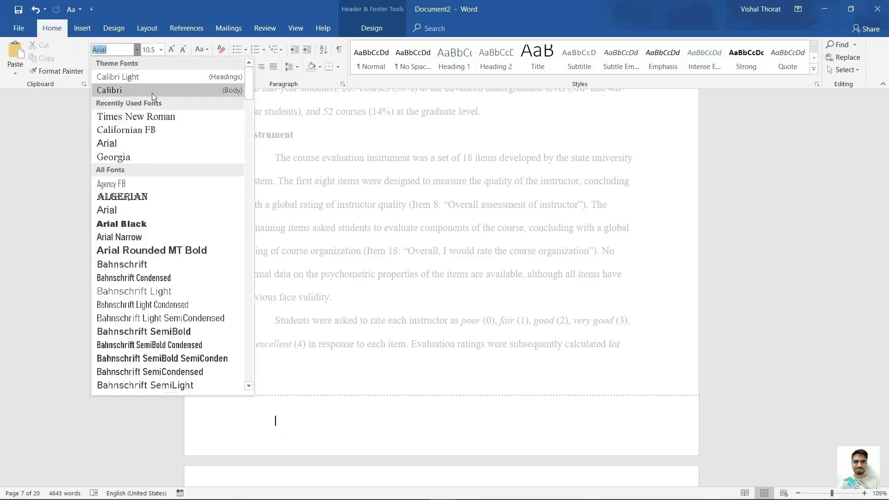
left_click(168, 116)
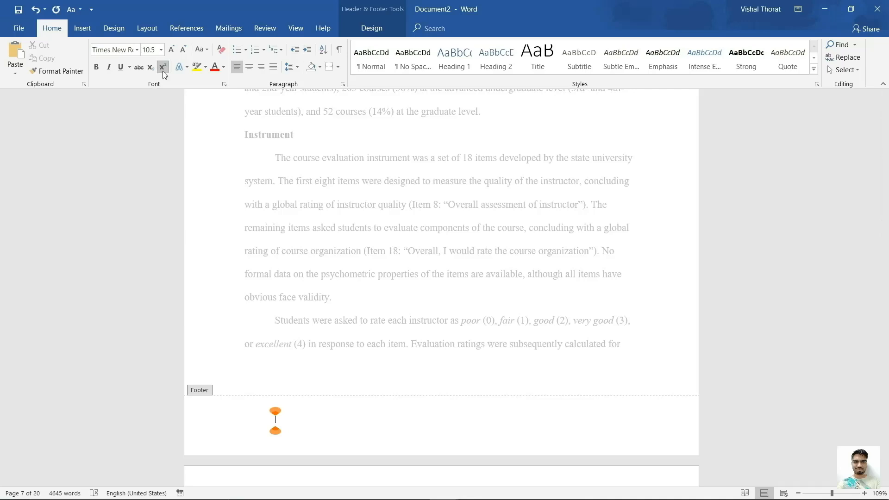
Type 'Footnote one' and 'Footnote two' with superscript numbers 1 and 2.
type("1 Footnote one")
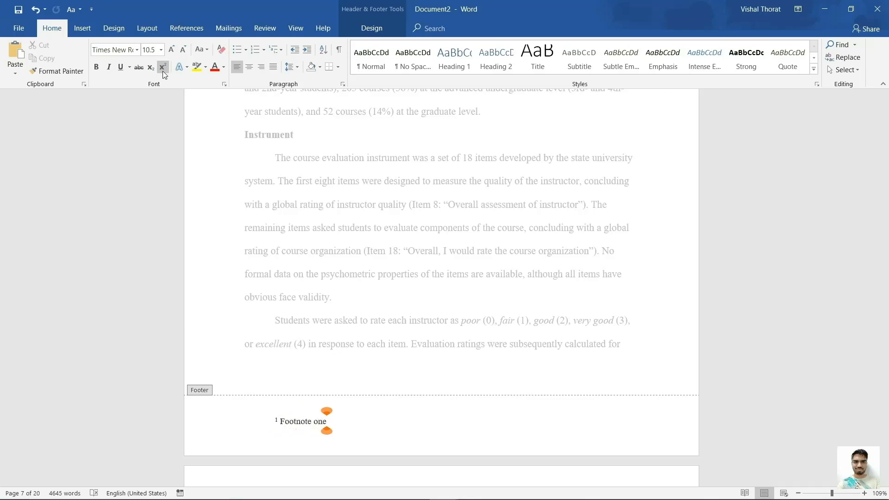
key("Home")
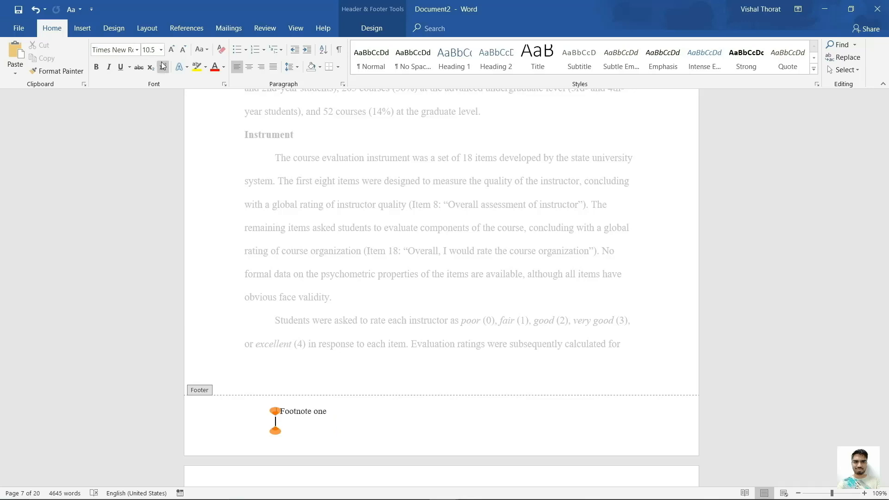
type("2")
left_click(163, 68)
type("Footn")
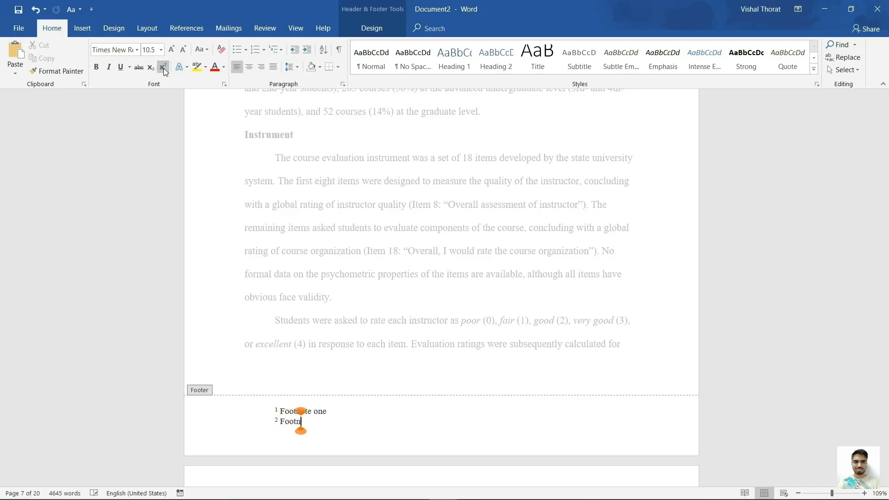
type("ote two")
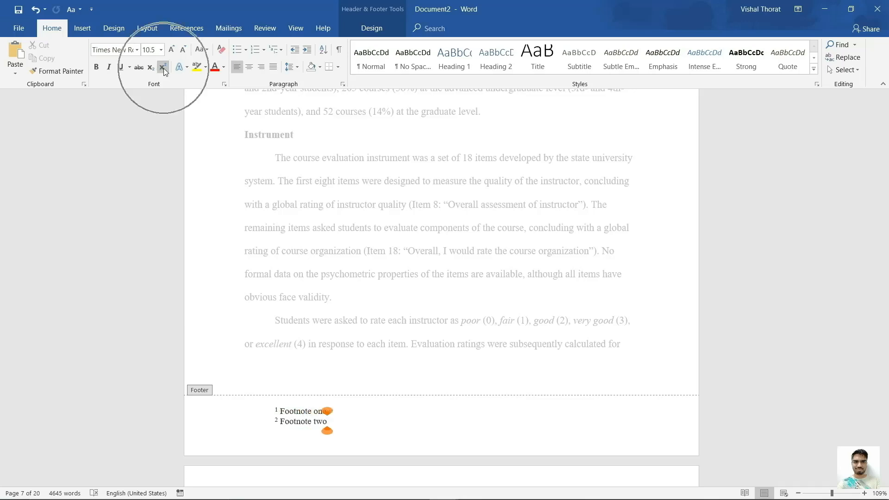
scroll(394, 369, "up", 3)
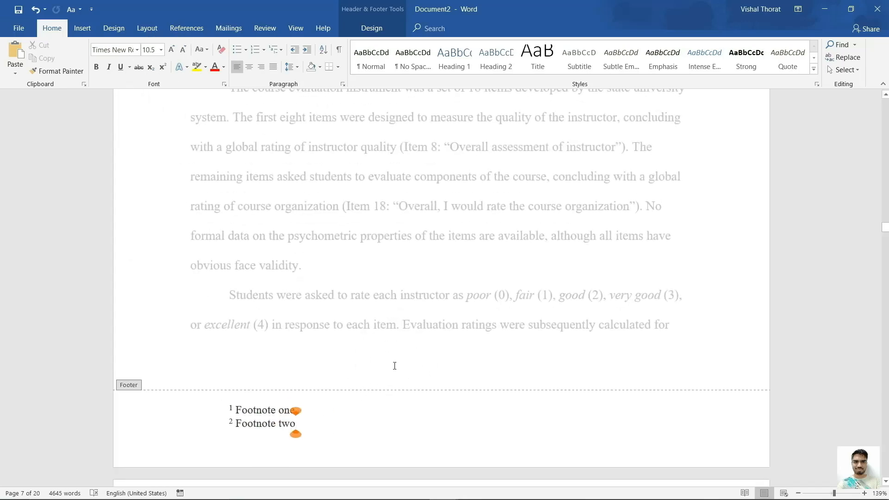
scroll(395, 366, "down", 2)
scroll(394, 367, "down", 2)
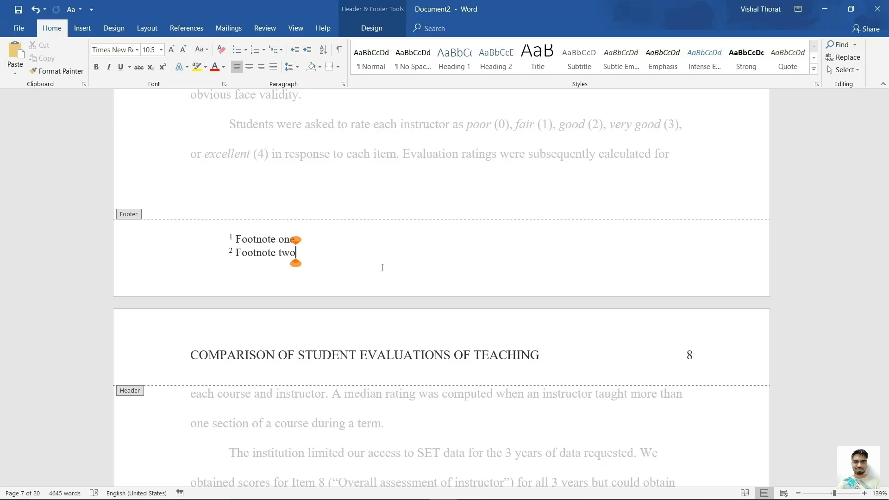
double_click(379, 124)
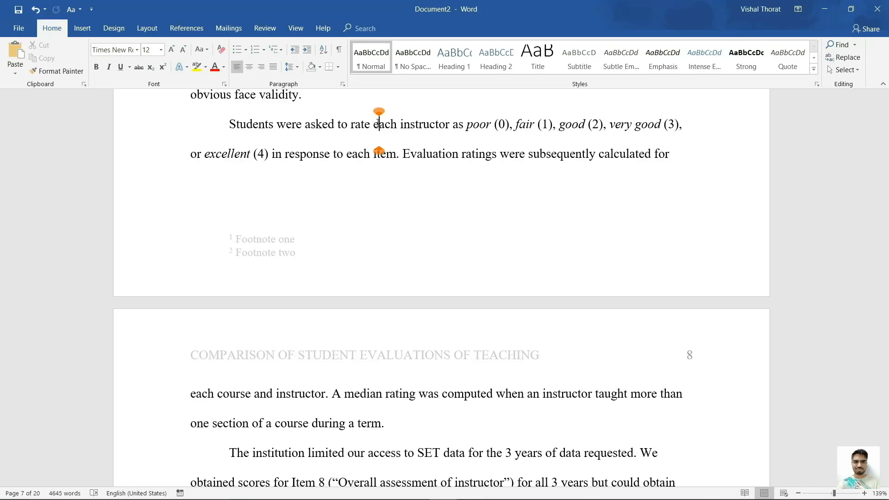
scroll(379, 124, "down", 5)
scroll(378, 123, "down", 11)
scroll(378, 122, "up", 1)
scroll(378, 122, "up", 20)
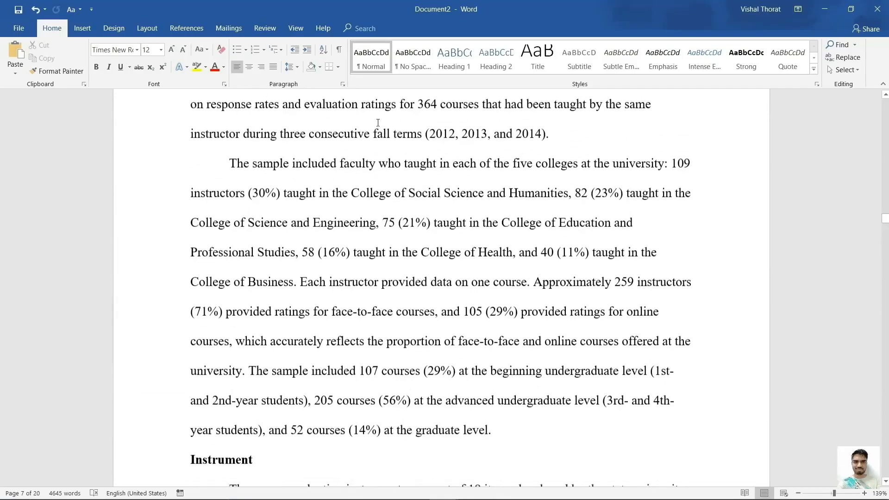
scroll(378, 123, "up", 10)
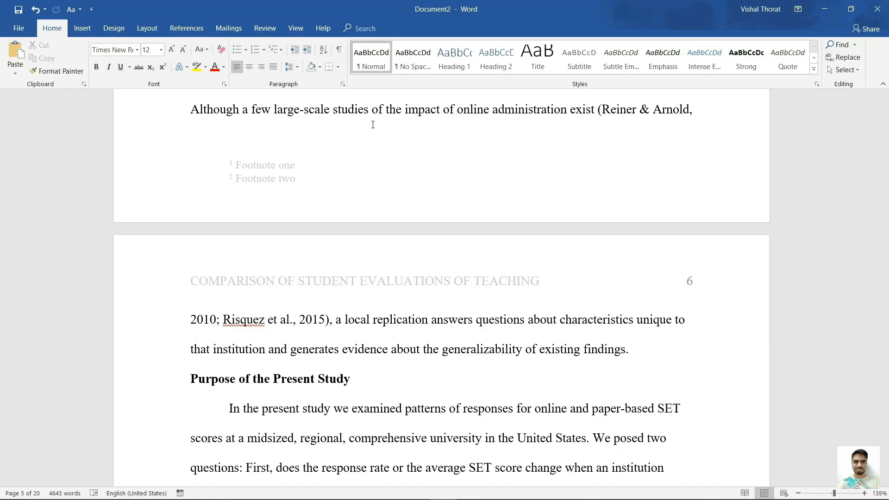
Delete both footnote lines from the footer and return to the body text.
double_click(305, 187)
left_click_drag(303, 182, 228, 167)
key("ctrl+c")
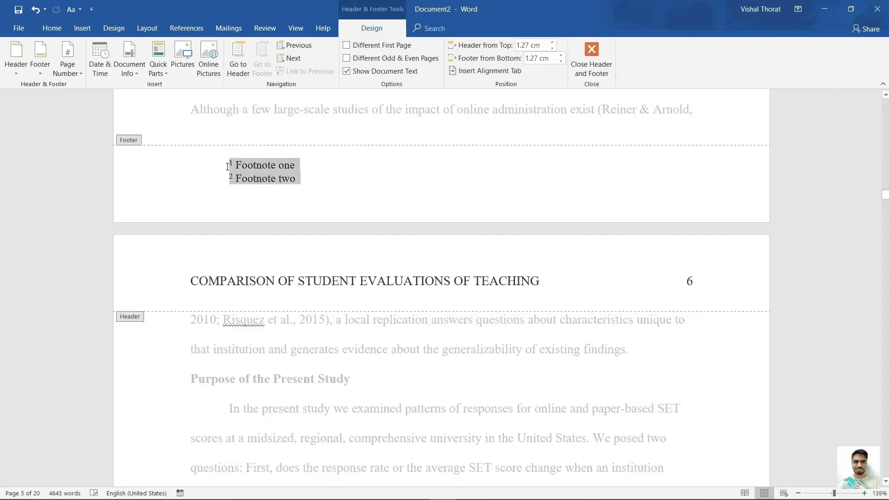
key("Delete")
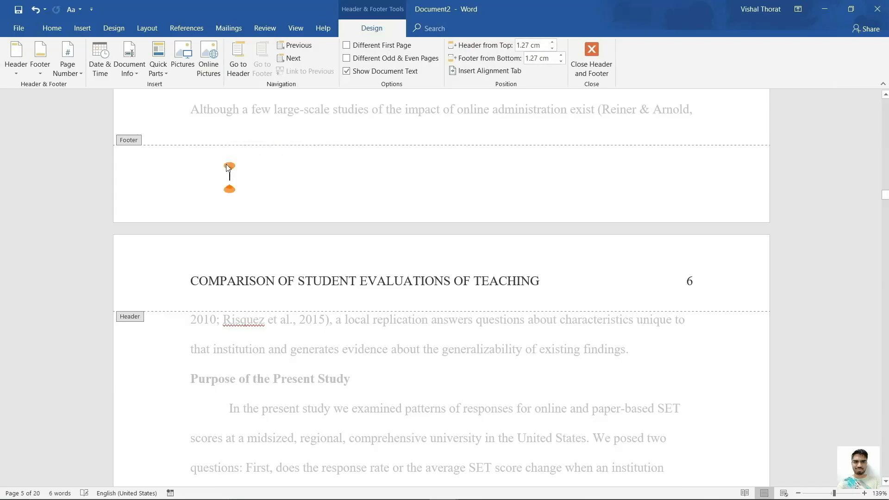
double_click(275, 113)
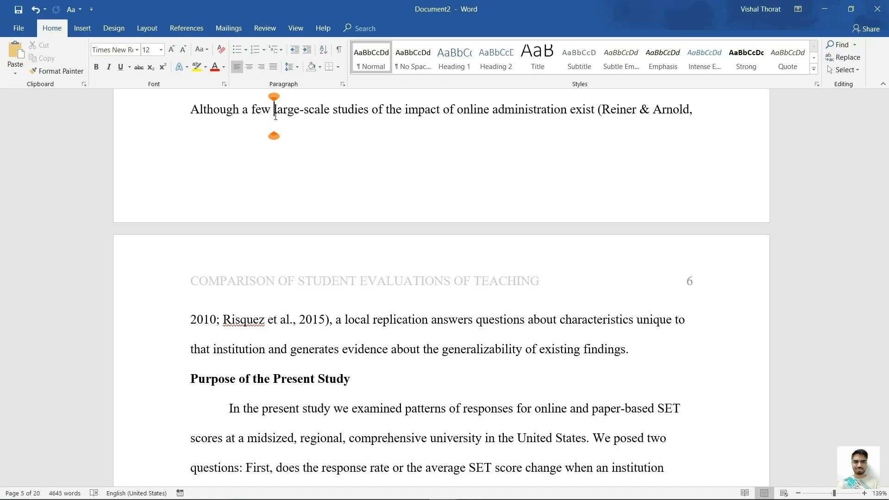
Zoom out to 89% and place the cursor after 'findings.' on page 6.
scroll(396, 337, "down", 9)
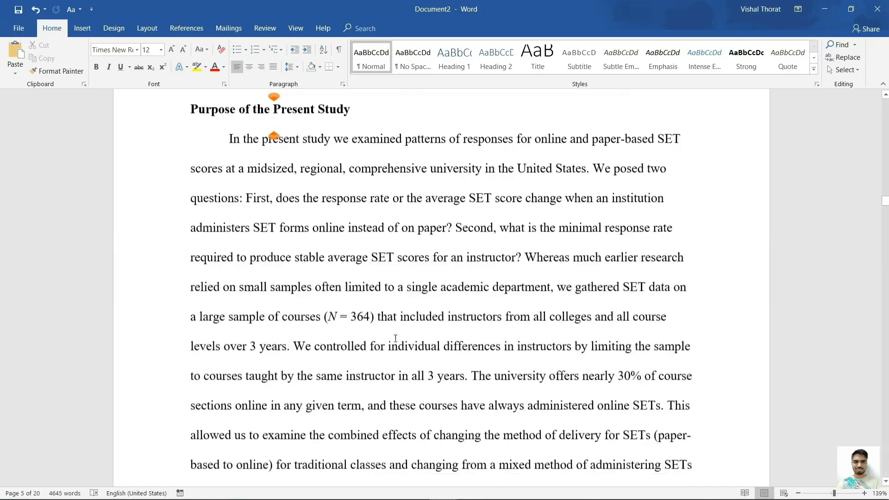
scroll(395, 338, "down", 5)
scroll(396, 338, "up", 3)
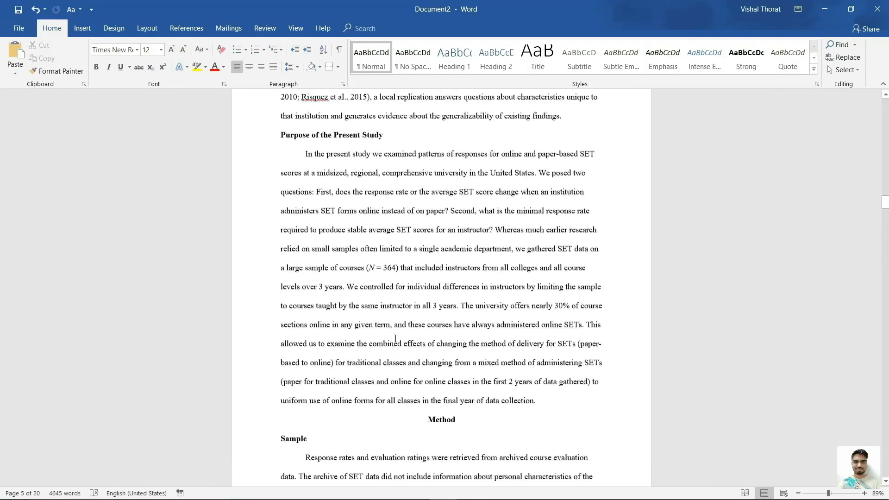
scroll(396, 338, "up", 1)
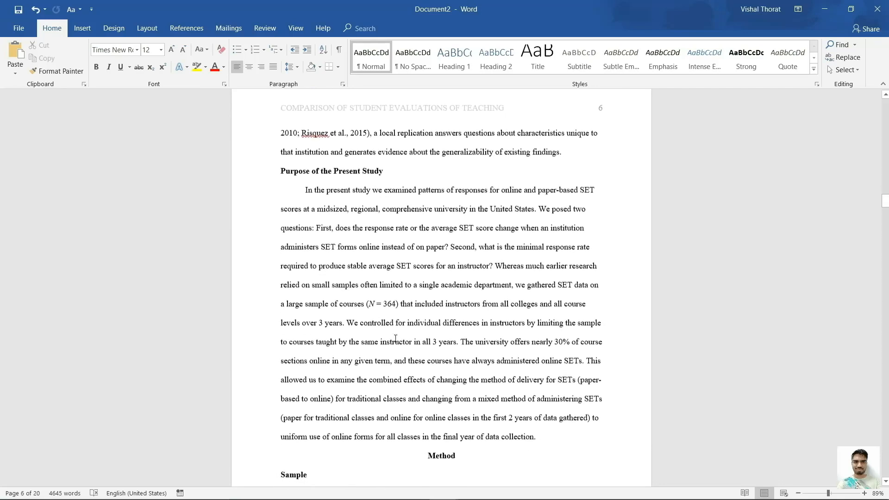
left_click(573, 157)
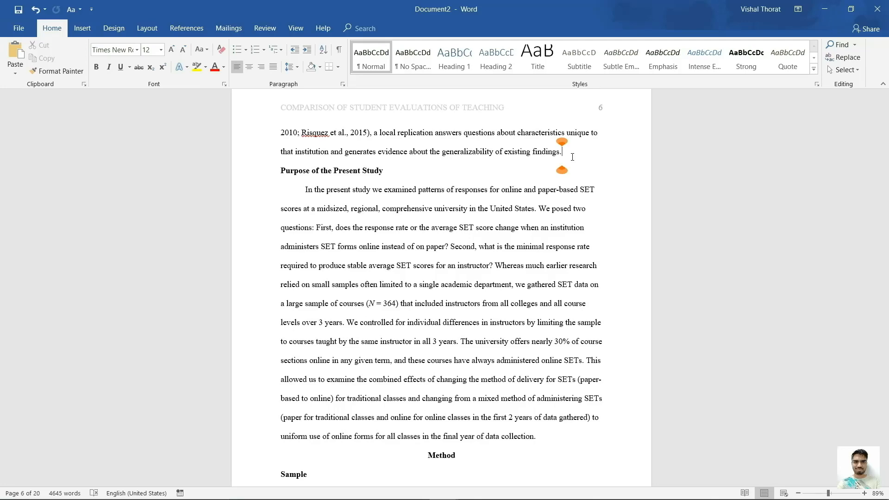
scroll(573, 157, "down", 5)
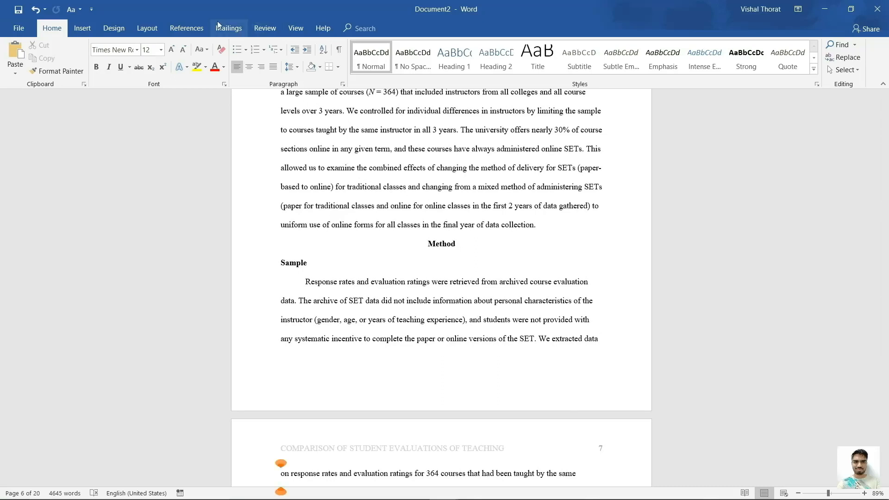
Insert a Next Page section break after "We extracted data" and remove the continuing paragraph's indent.
left_click(147, 29)
left_click(153, 45)
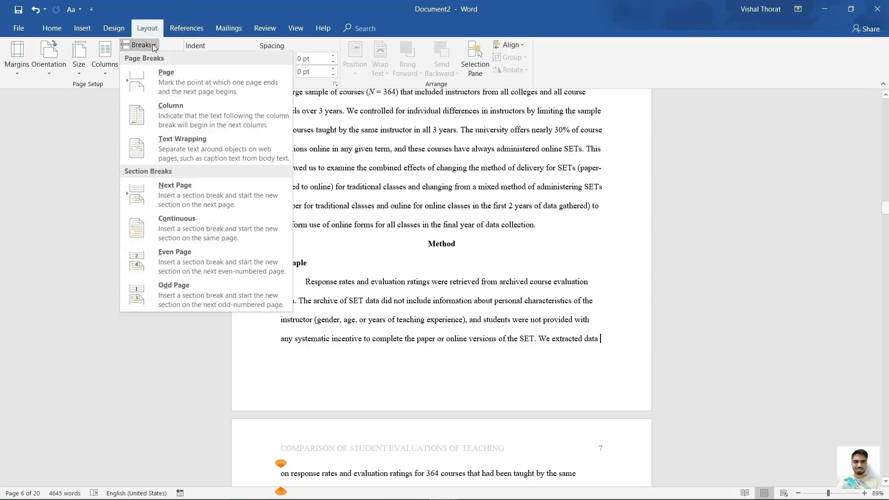
left_click(192, 196)
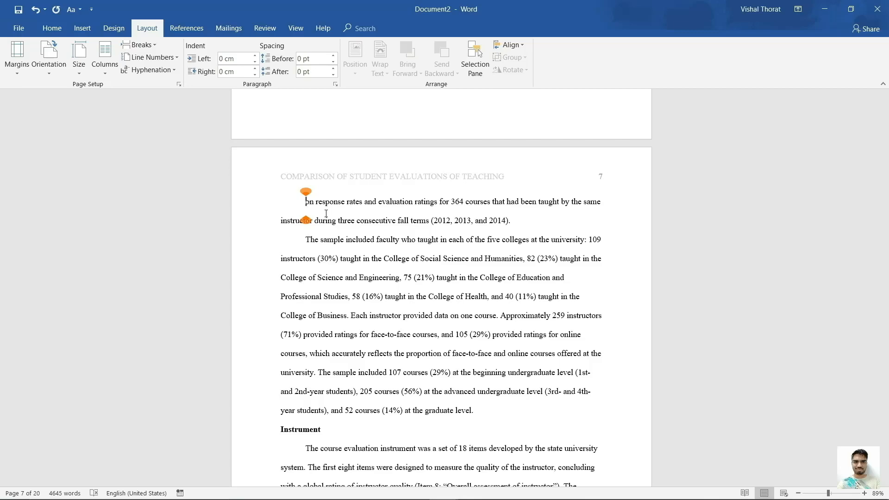
key("BackSpace")
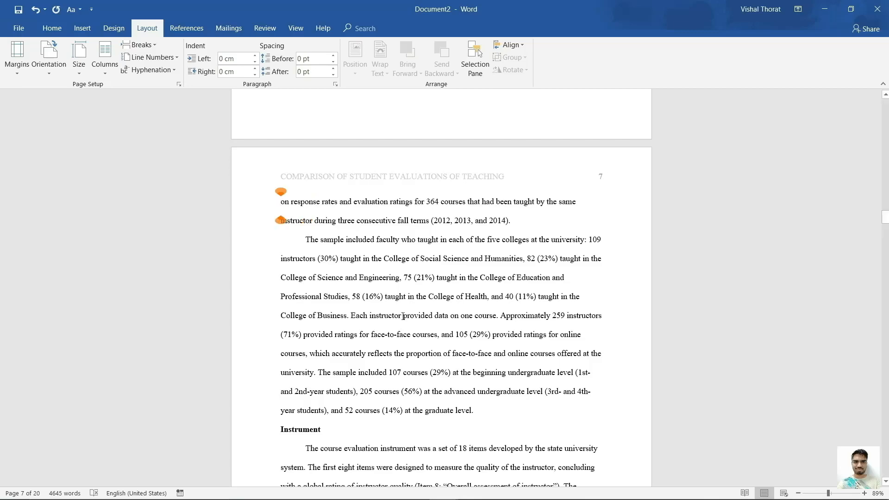
Unlink page 7's footer from the previous section and paste the Footnote one and Footnote two lines into it.
scroll(403, 317, "down", 5)
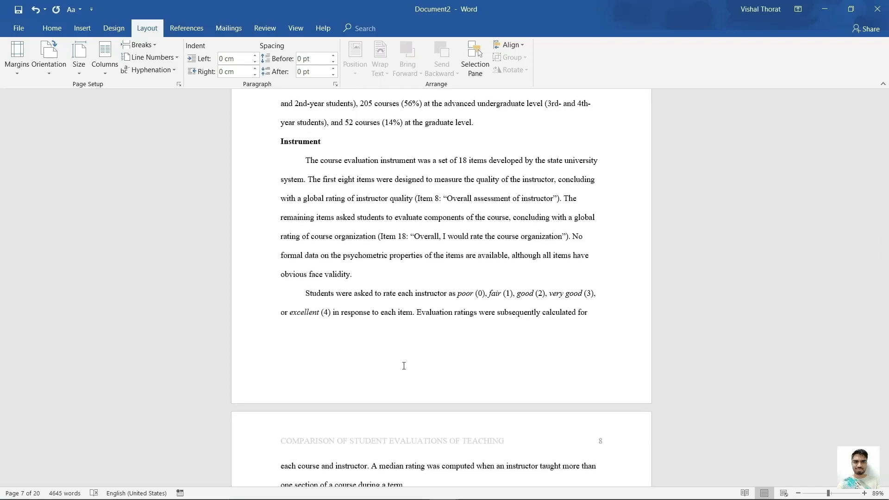
double_click(403, 367)
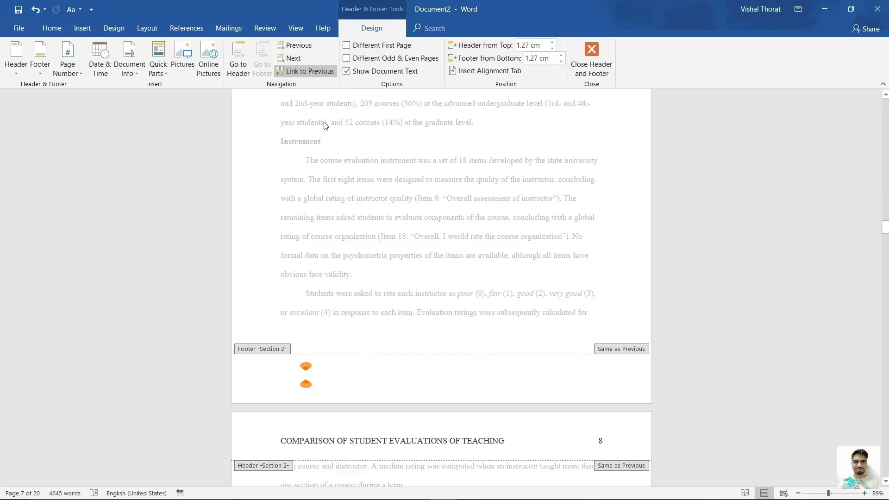
left_click(325, 72)
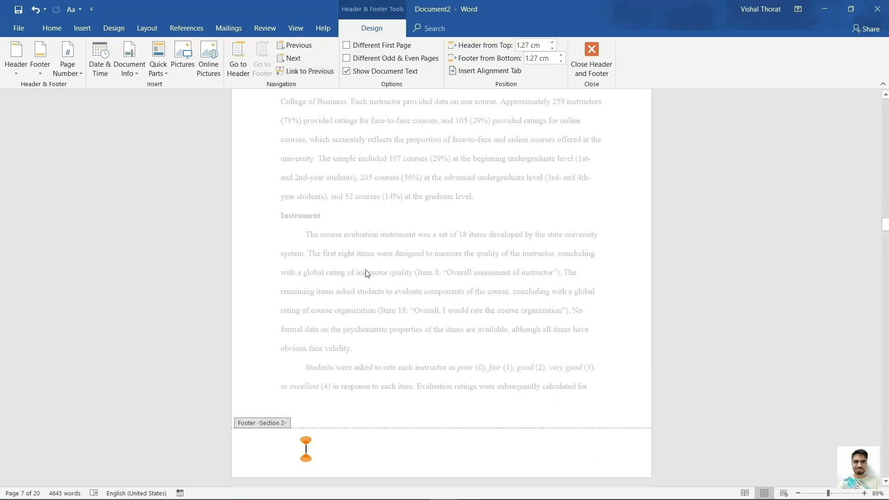
scroll(366, 273, "down", 2)
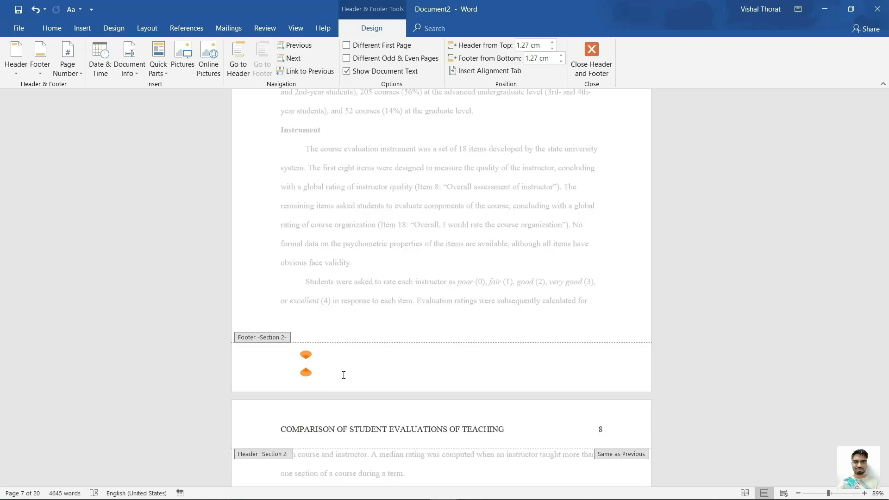
key("ctrl+v")
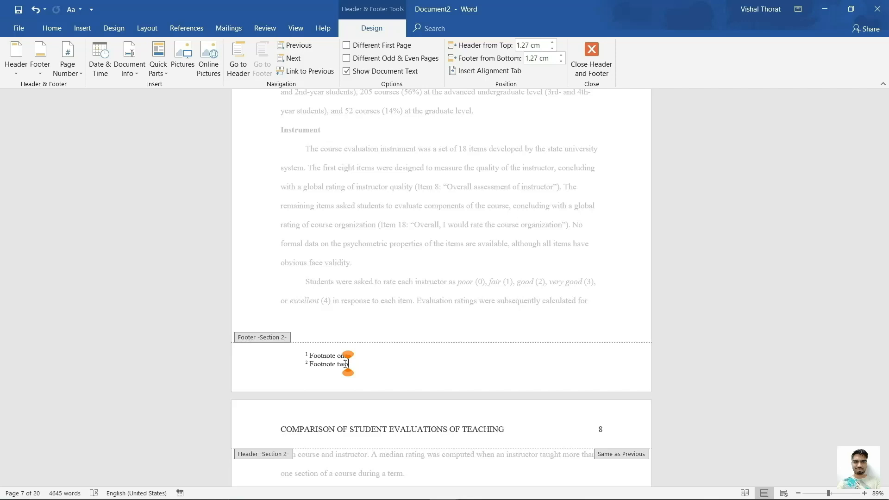
double_click(359, 302)
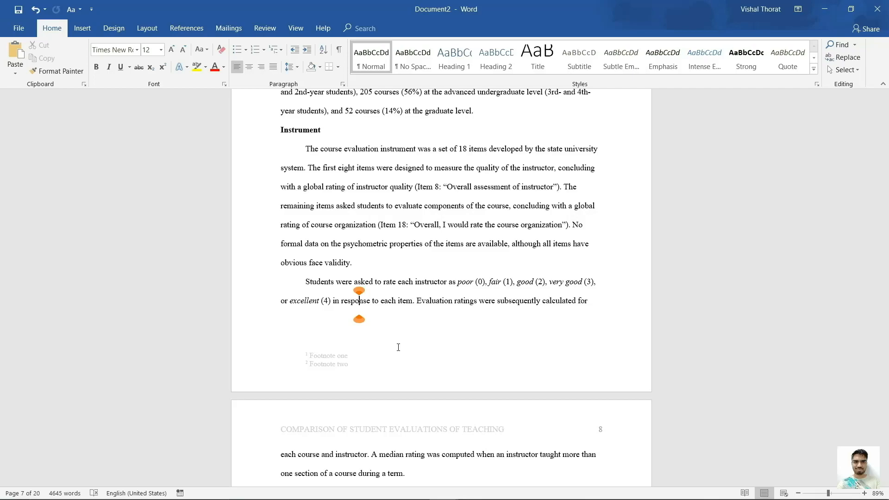
Insert a Next Page section break after "calculated for" and remove the indent before "each course and instructor".
scroll(399, 347, "down", 10)
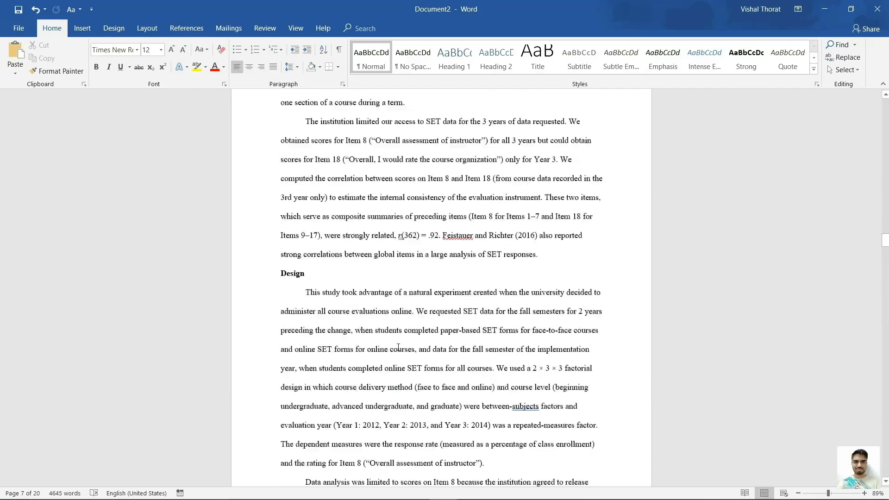
scroll(398, 347, "down", 10)
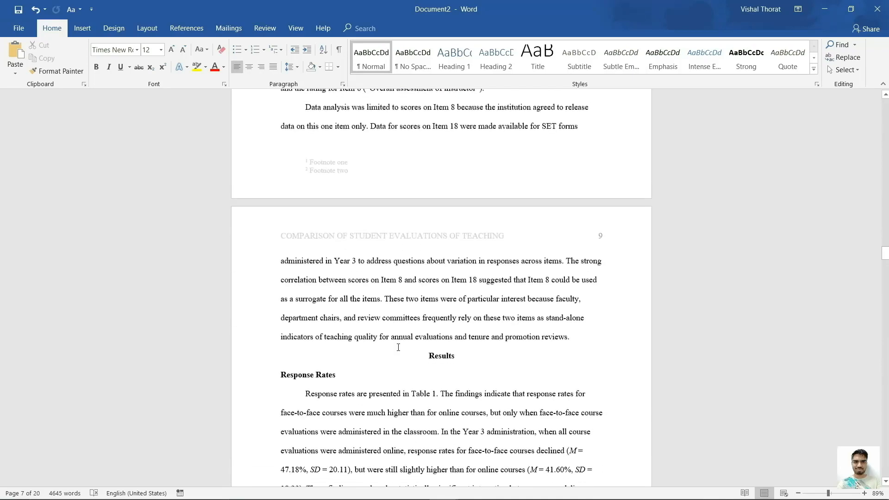
scroll(398, 347, "down", 10)
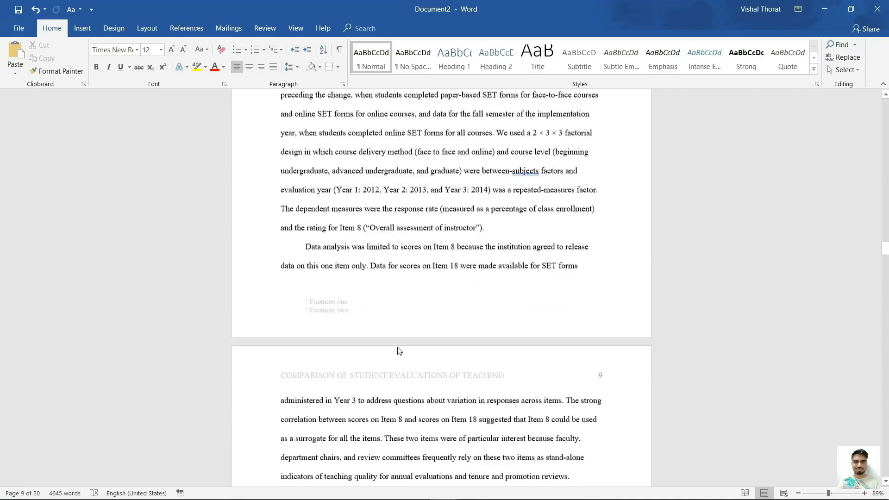
scroll(400, 351, "up", 10)
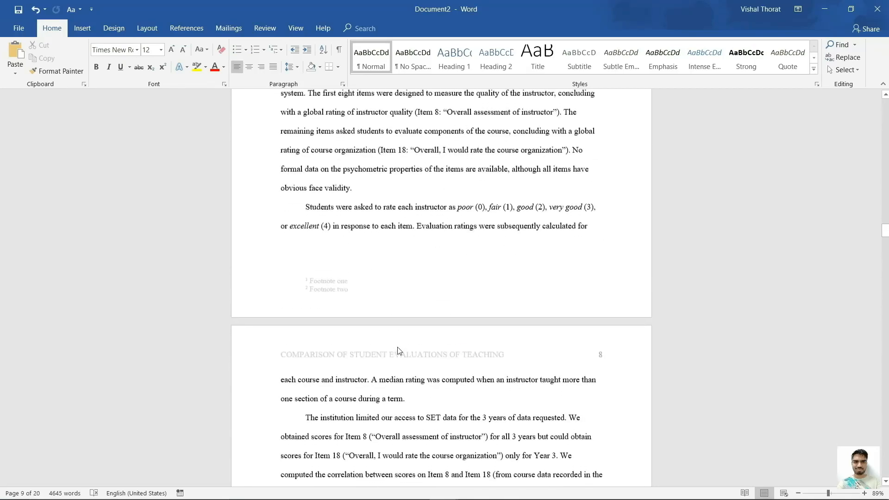
scroll(591, 232, "up", 6)
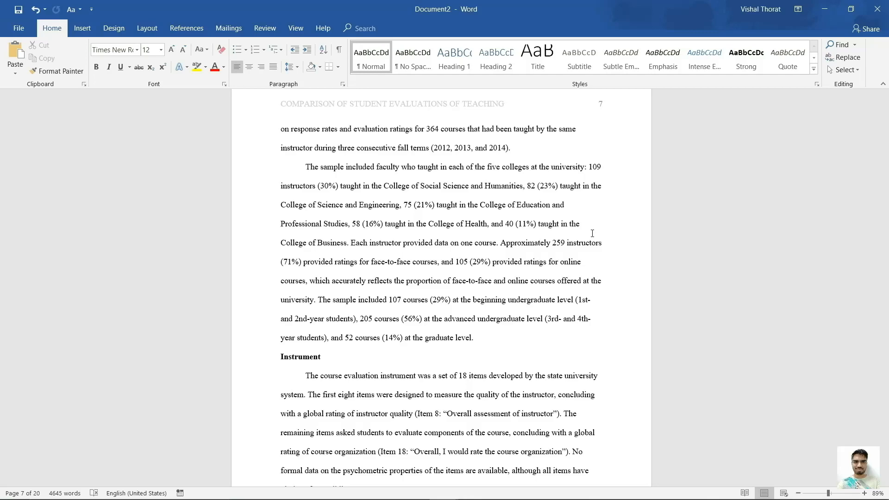
scroll(592, 233, "down", 2)
left_click(595, 425)
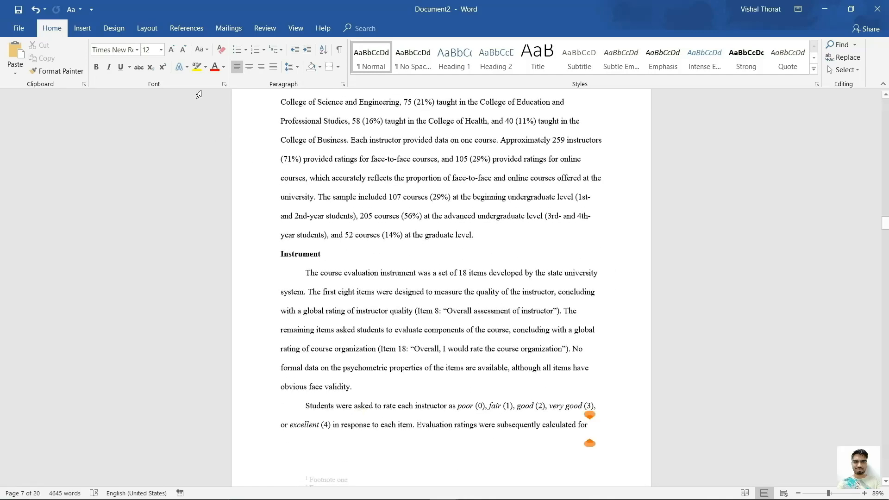
left_click(148, 28)
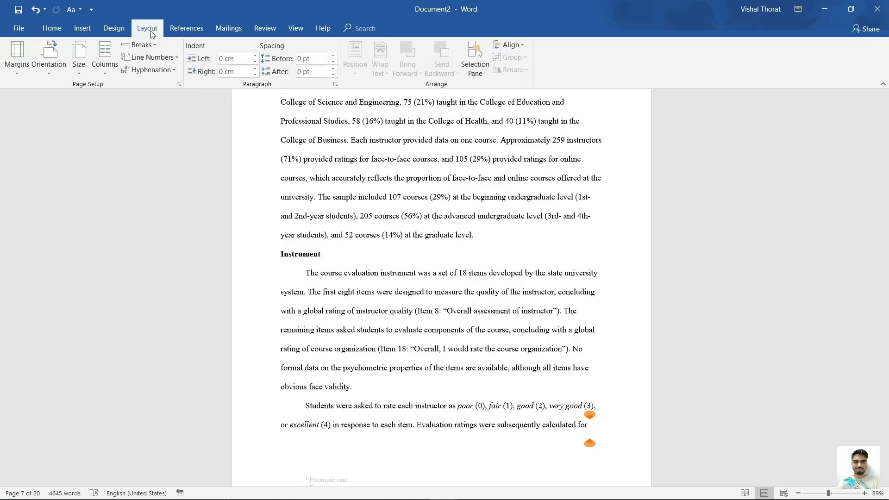
left_click(151, 46)
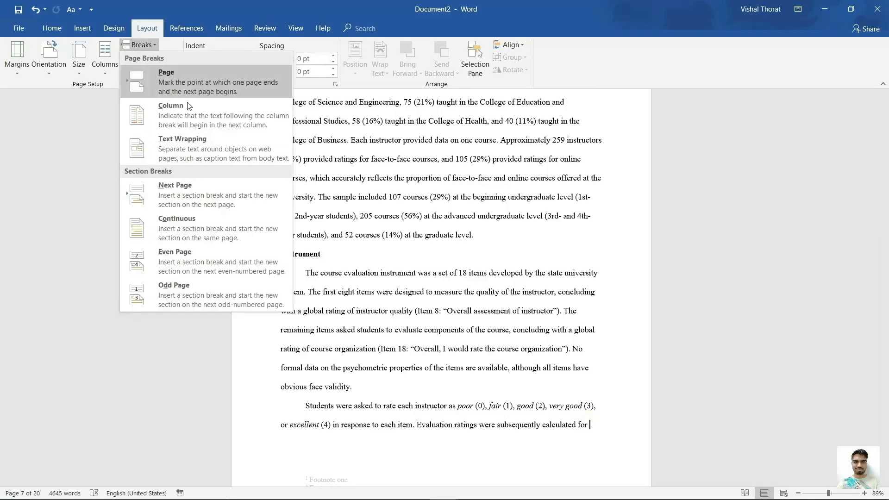
left_click(229, 192)
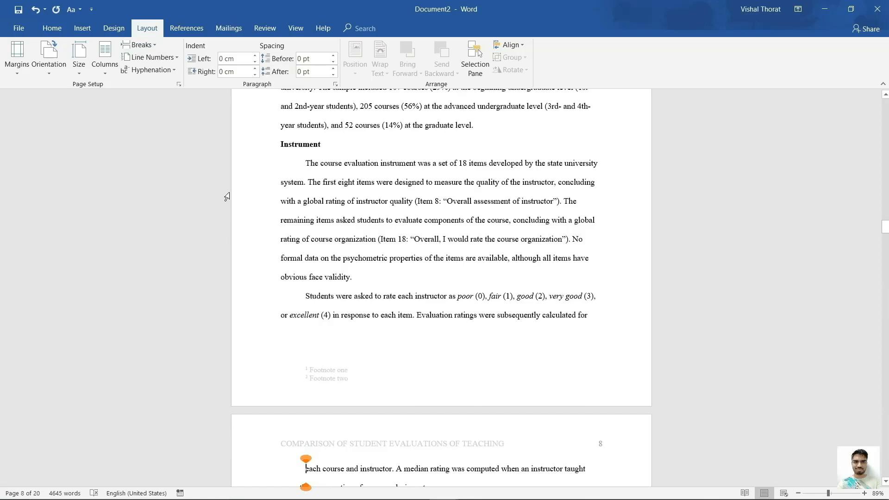
scroll(226, 197, "down", 1)
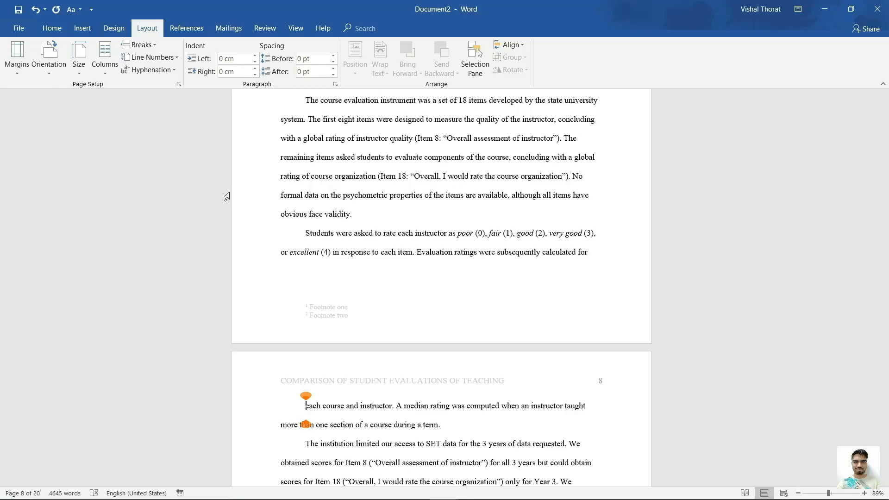
key("BackSpace")
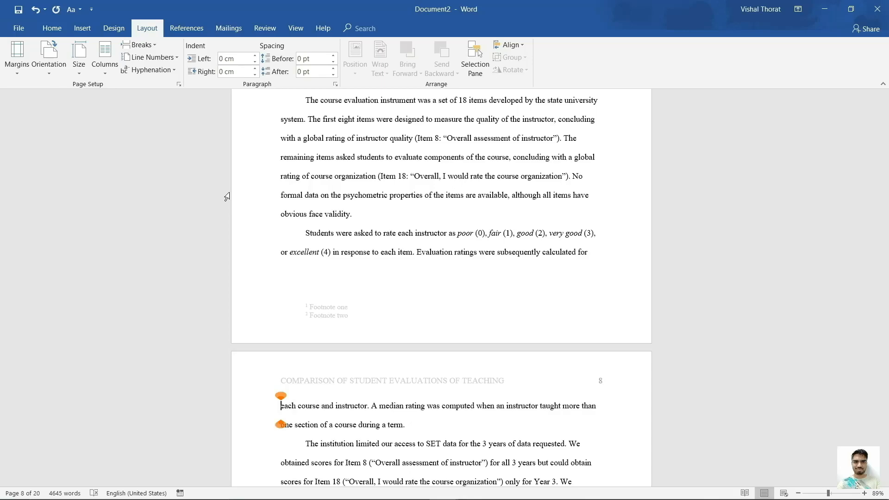
In the page 8 footer, delete the Footnote one and Footnote two lines, then return to the body.
scroll(227, 197, "down", 6)
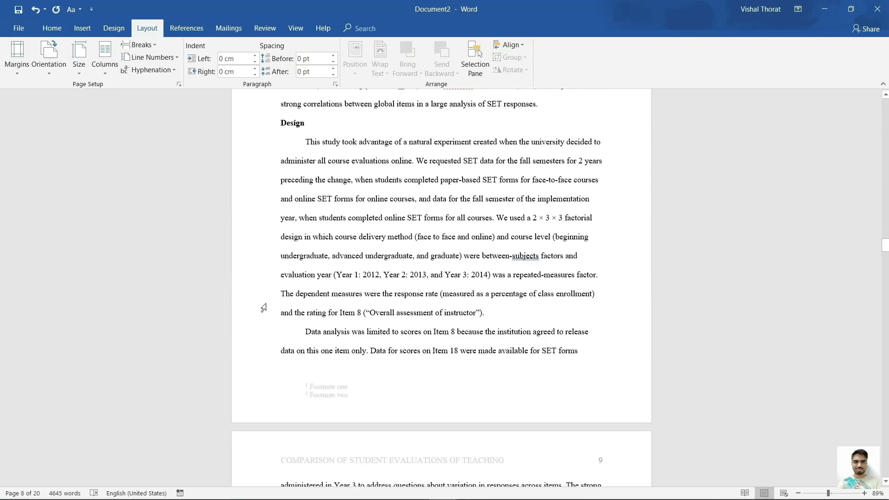
double_click(355, 398)
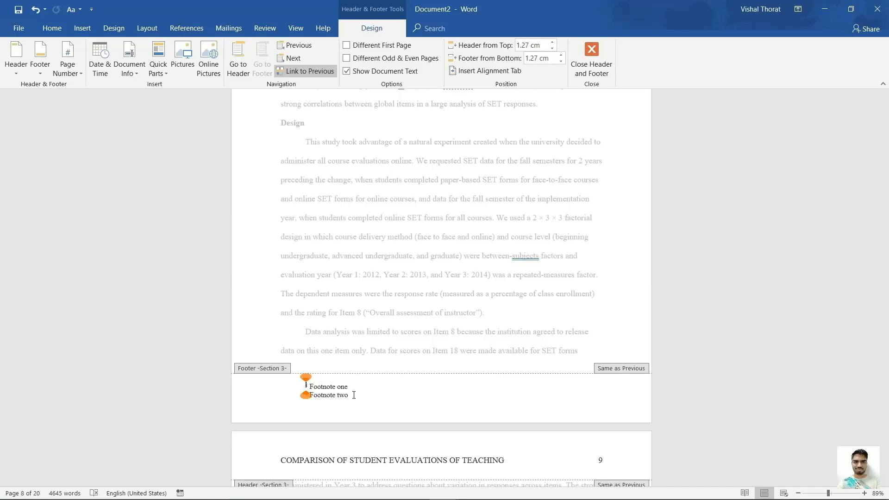
scroll(353, 397, "up", 1)
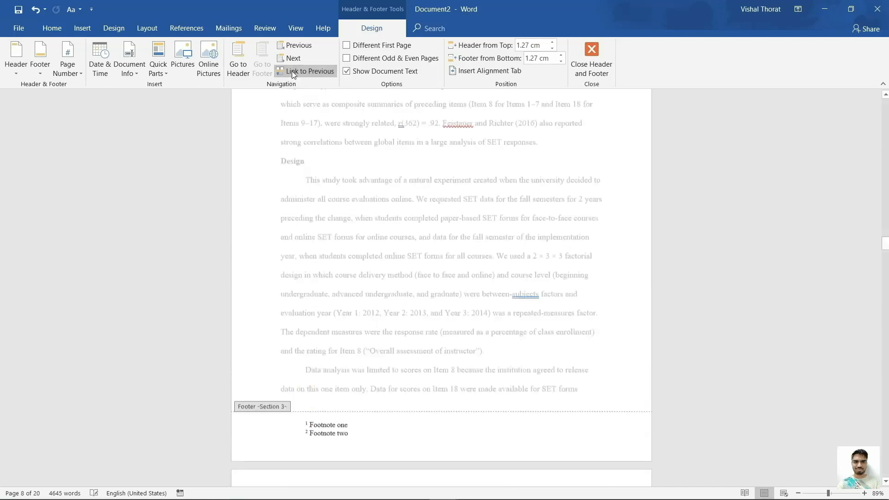
left_click_drag(354, 456, 298, 443)
key("Delete")
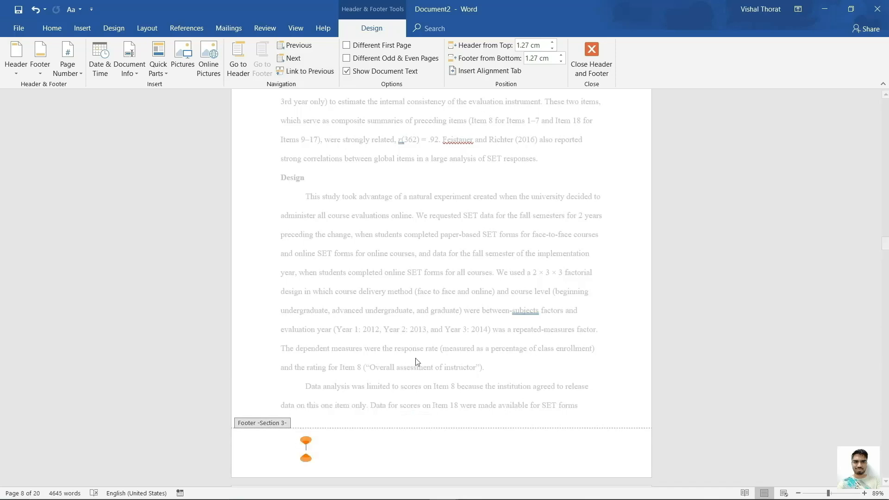
double_click(460, 331)
scroll(460, 333, "down", 2)
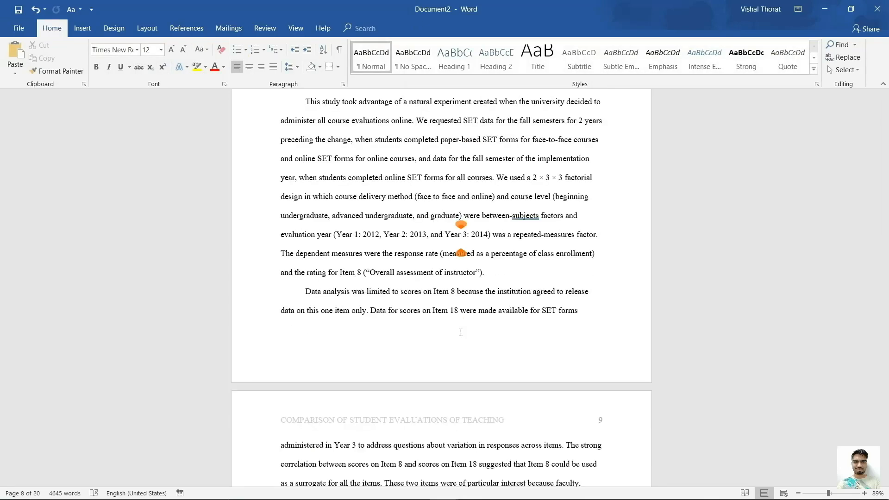
Scroll through the pages and settle on page 7's Instrument section with its footer lines visible.
scroll(460, 332, "down", 13)
scroll(460, 332, "down", 5)
scroll(460, 332, "up", 20)
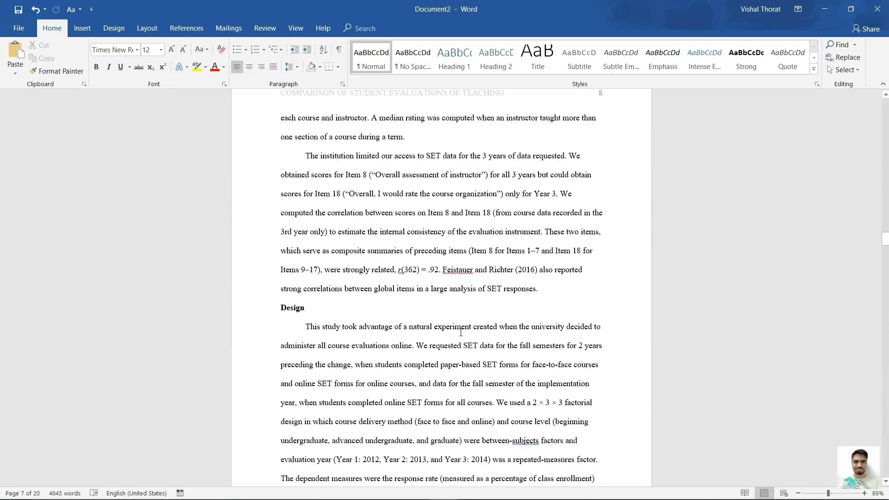
scroll(460, 332, "down", 5)
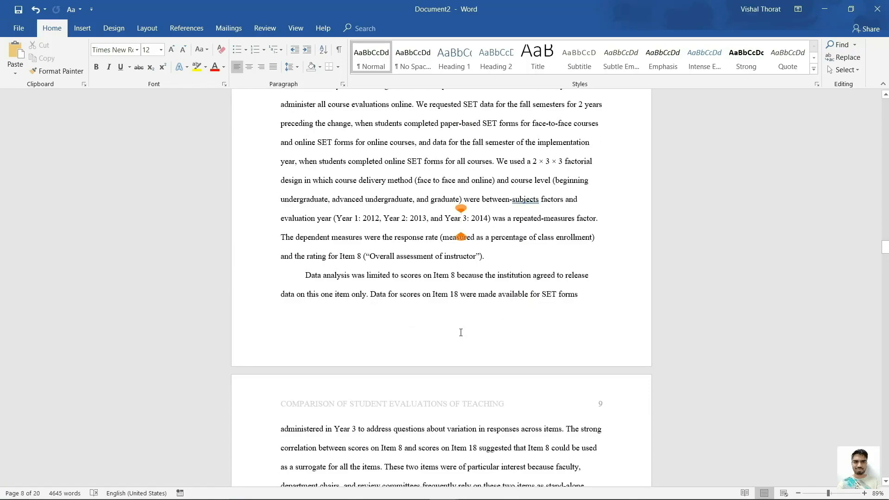
scroll(461, 332, "up", 15)
scroll(461, 333, "up", 7)
scroll(461, 333, "up", 8)
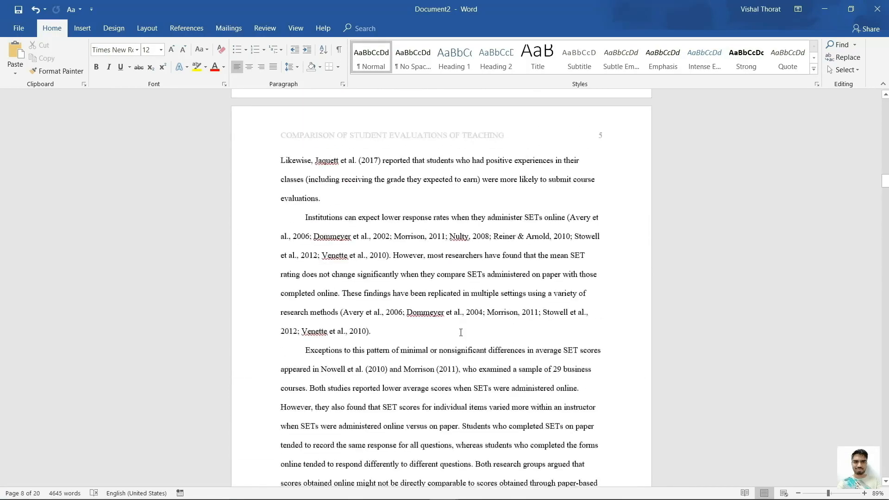
scroll(462, 335, "down", 5)
scroll(462, 336, "down", 15)
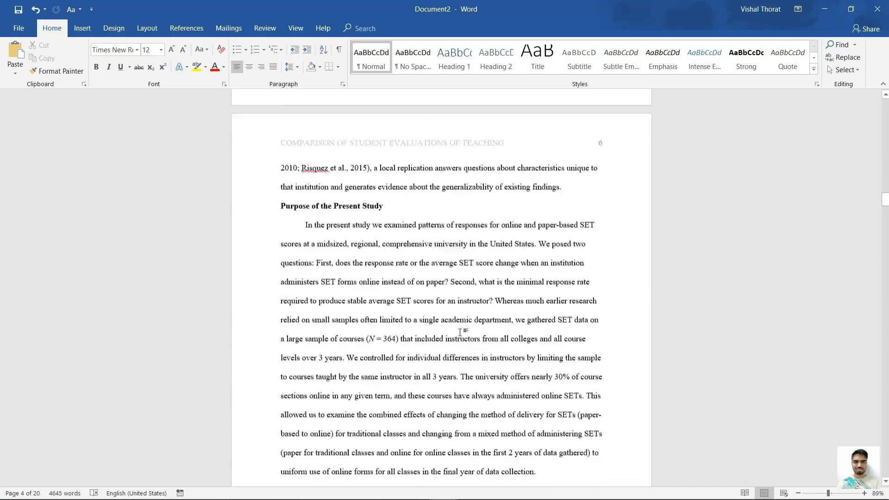
scroll(461, 333, "down", 12)
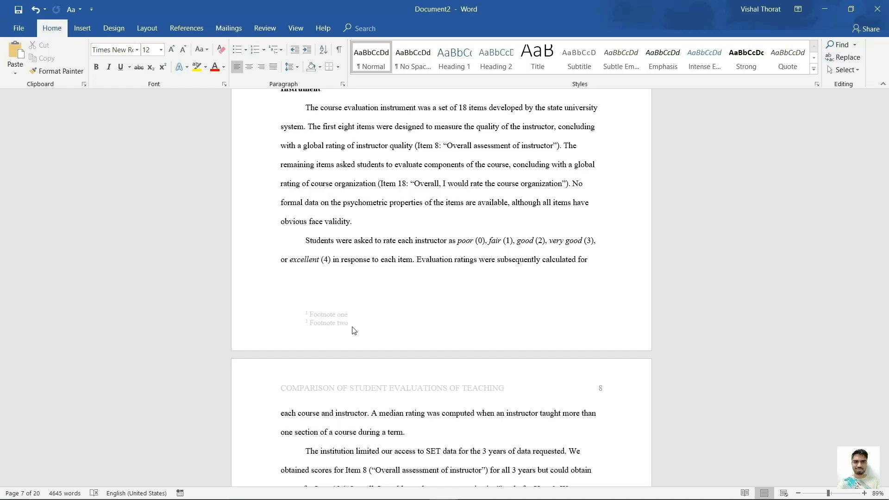
scroll(353, 330, "up", 2)
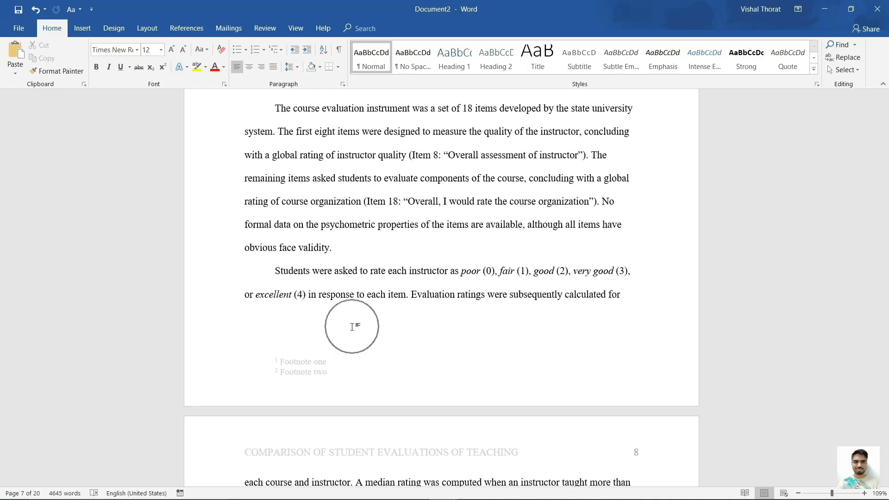
Delete both footnote lines from page 7's footer, then return to the body text near "validity.".
double_click(332, 377)
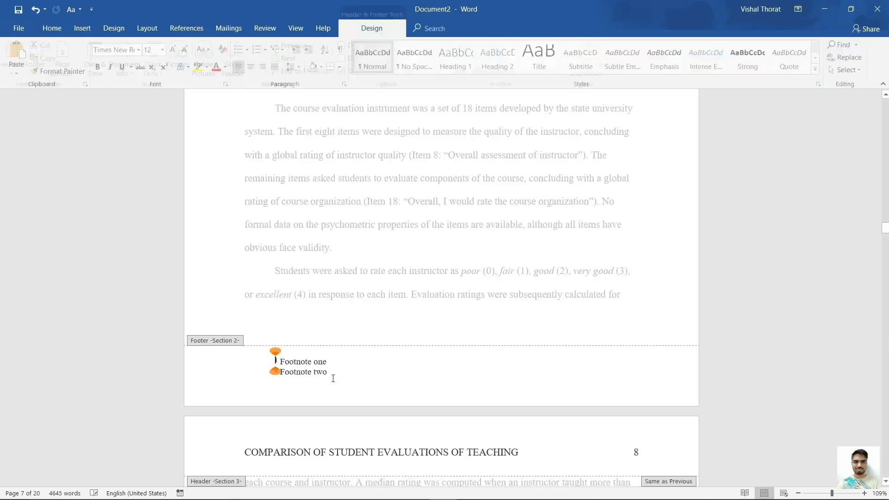
left_click_drag(332, 377, 282, 366)
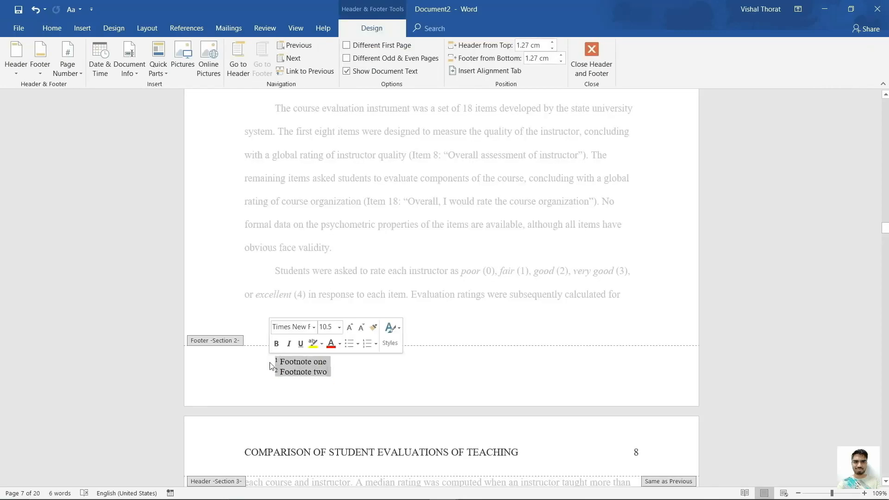
key("Delete")
double_click(296, 250)
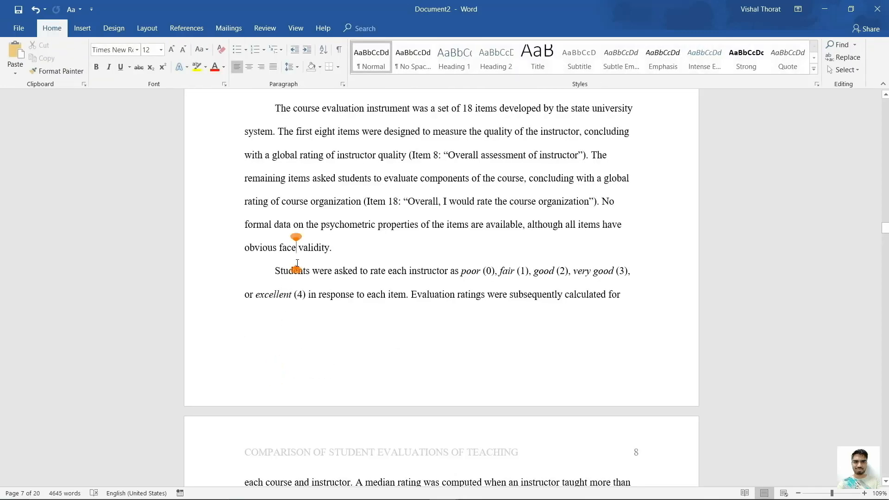
left_click(353, 253)
left_click(632, 302)
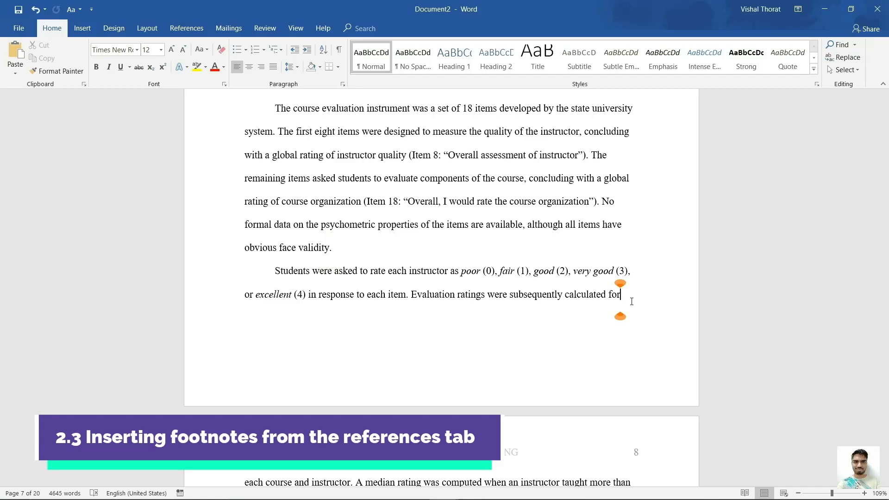
Insert footnote 1 after "obvious face validity." using References > Insert Footnote.
left_click(188, 29)
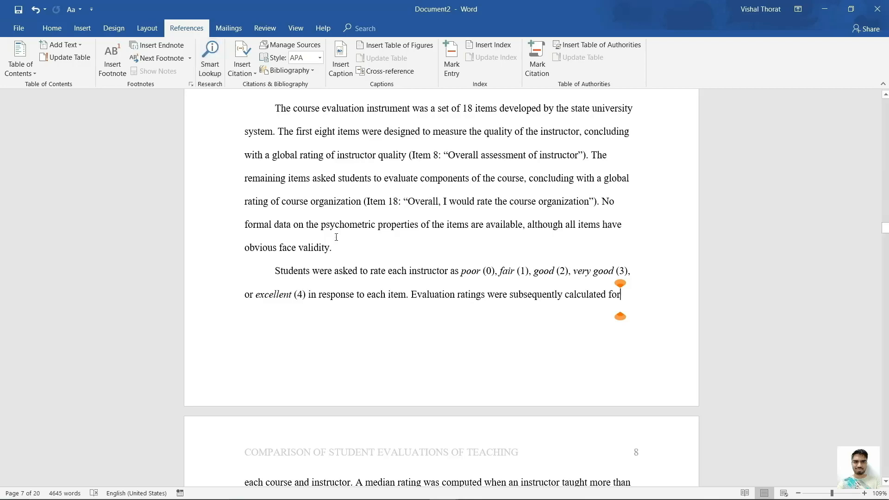
left_click(341, 252)
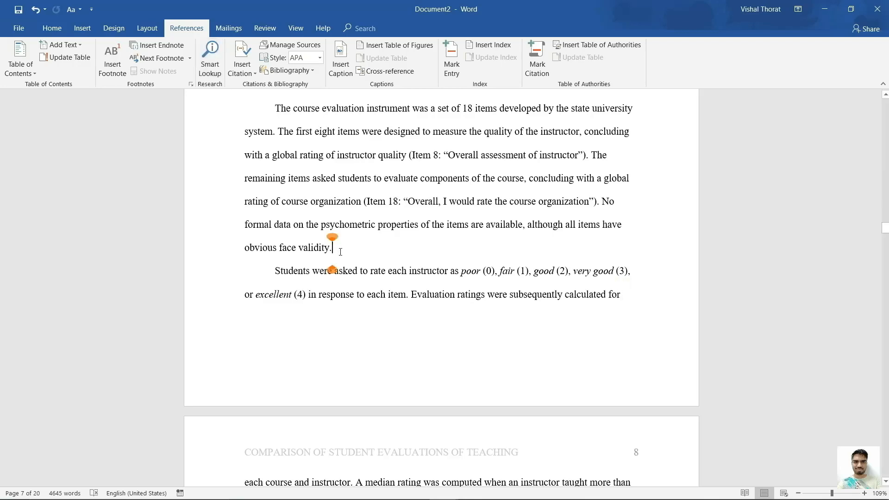
left_click(113, 60)
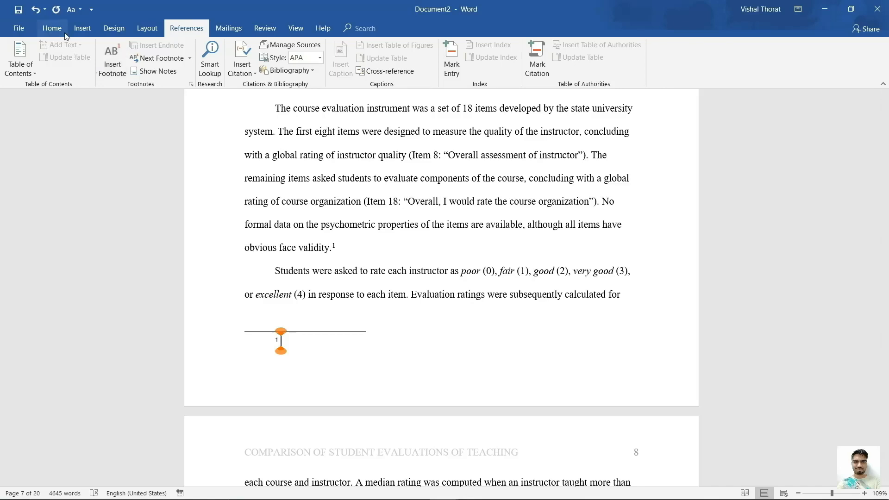
left_click(52, 28)
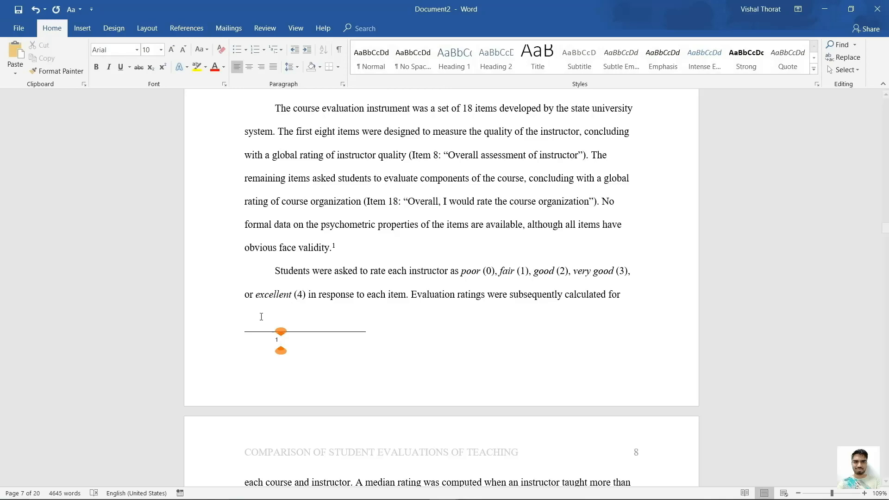
Set footnote 1 in Times New Roman and type "Footnote" as its note text.
double_click(276, 341)
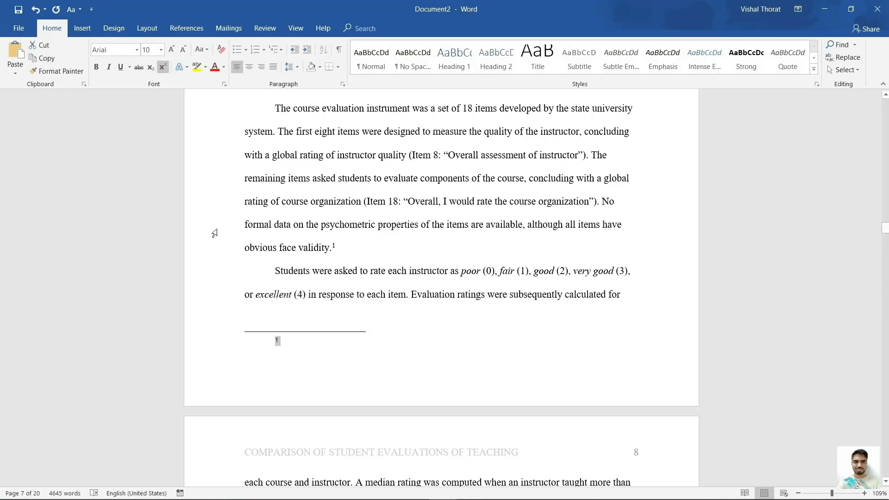
left_click(138, 49)
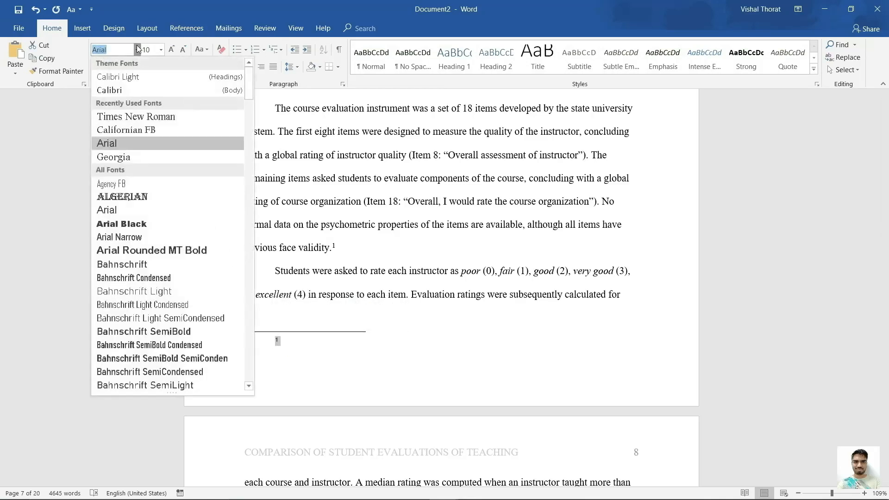
left_click(174, 119)
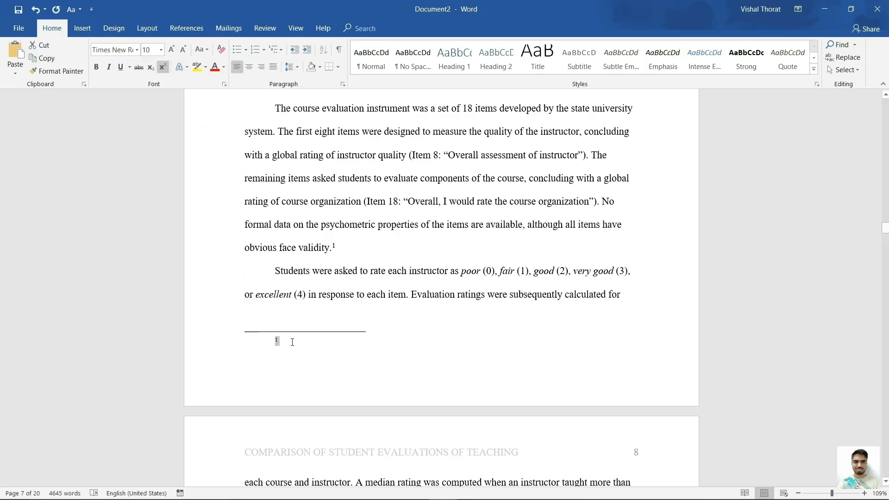
type("Footnote")
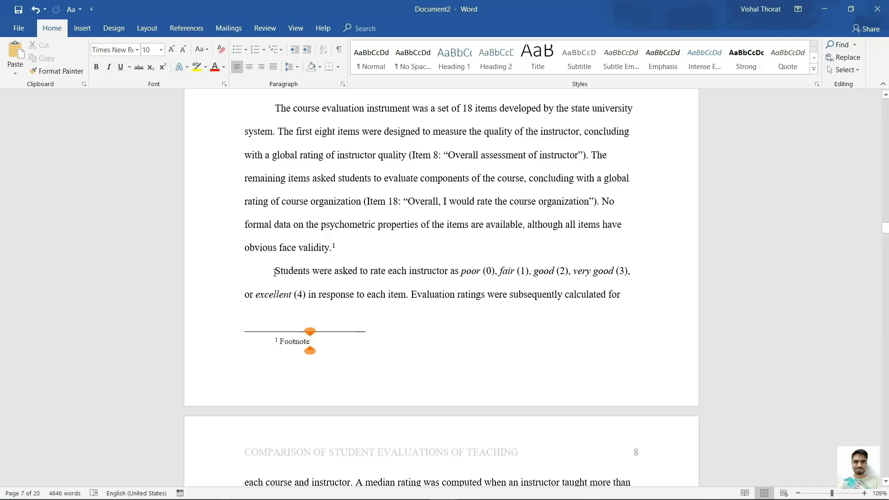
left_click_drag(274, 273, 409, 301)
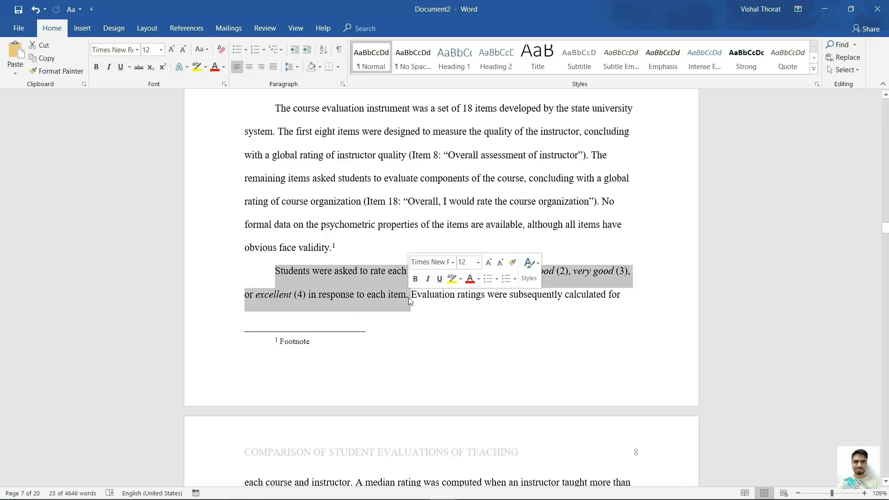
left_click(409, 301)
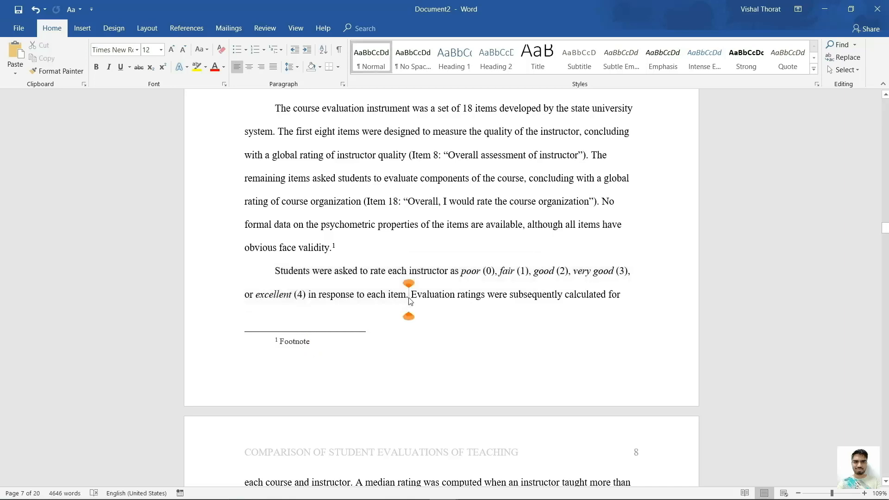
Insert footnote 2 after "each item." with the text "Footnote".
left_click(189, 33)
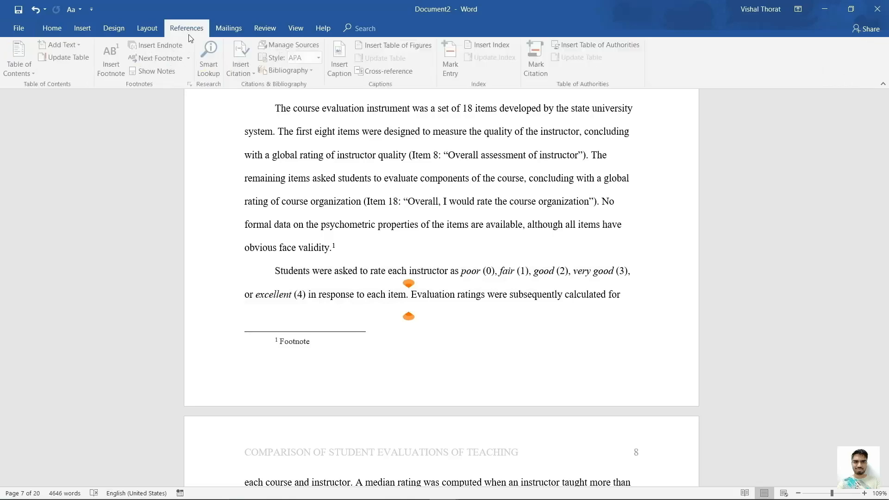
left_click(112, 54)
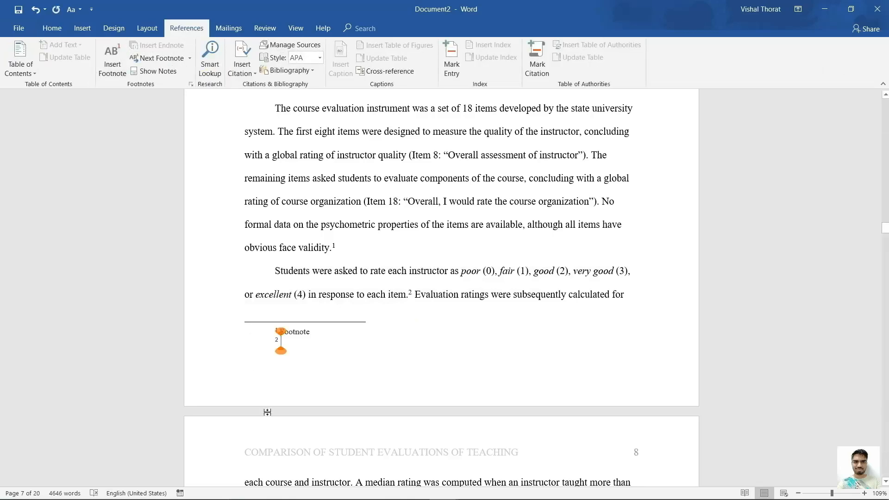
type("Footnote")
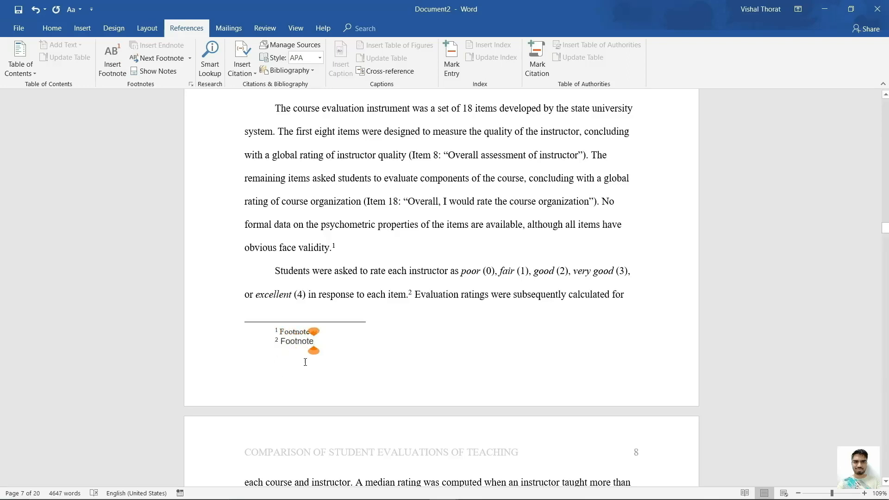
Set both footnote lines in Times New Roman.
left_click_drag(319, 345, 276, 332)
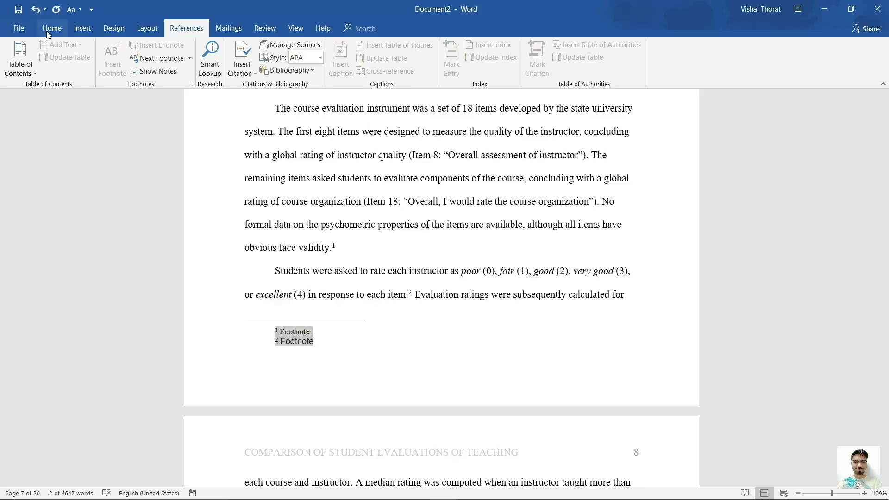
left_click(51, 28)
left_click(137, 52)
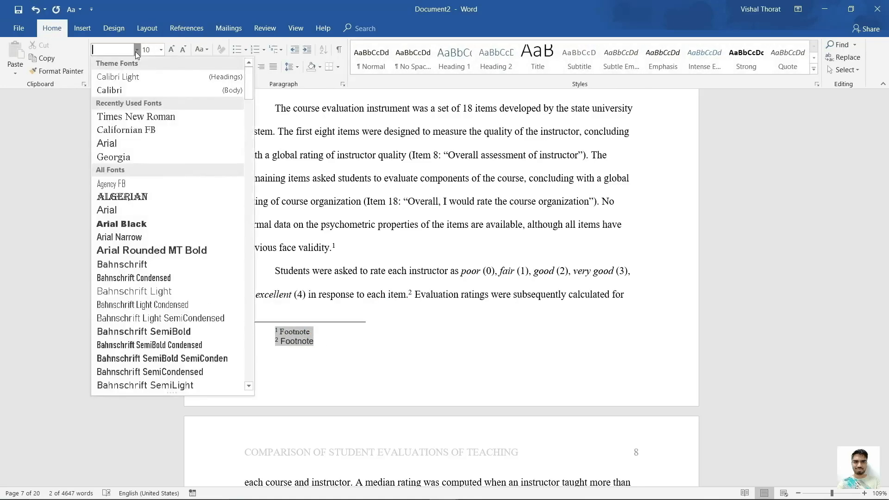
left_click(139, 116)
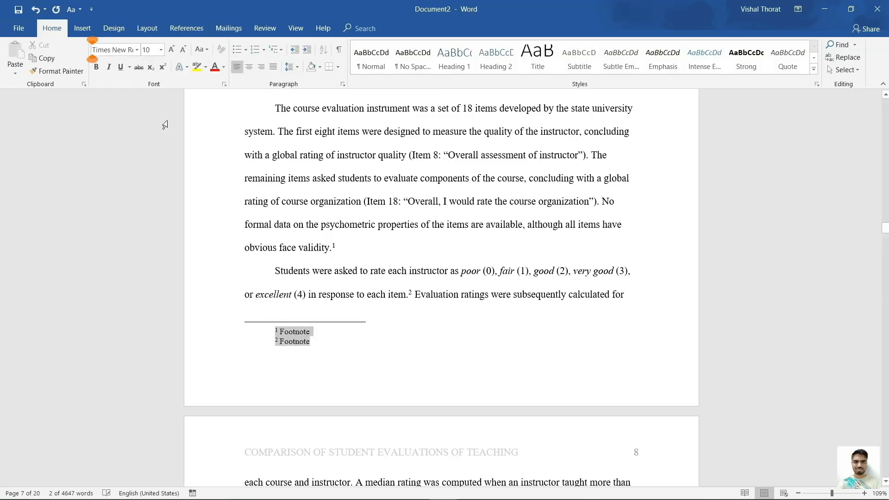
left_click(315, 342)
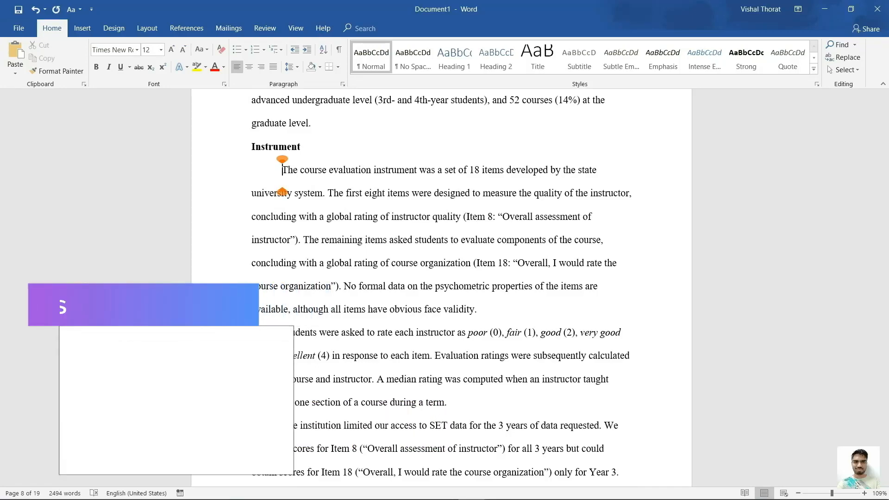
Try single, double and 1.5 spacing, ending with double line spacing on the Instrument paragraph.
key("ctrl+1")
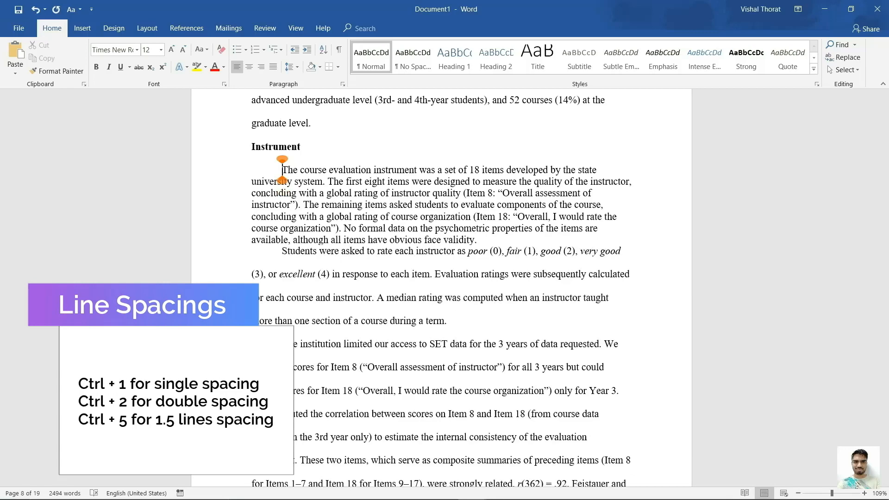
key("ctrl+2")
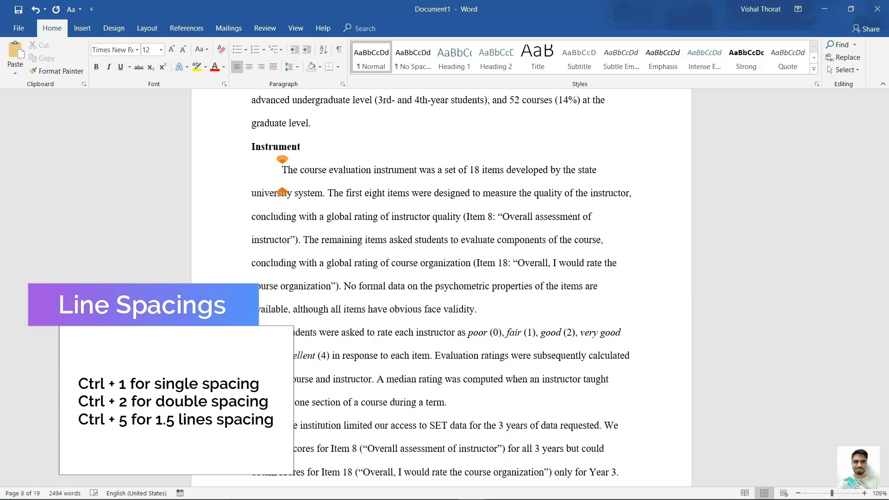
key("ctrl+5")
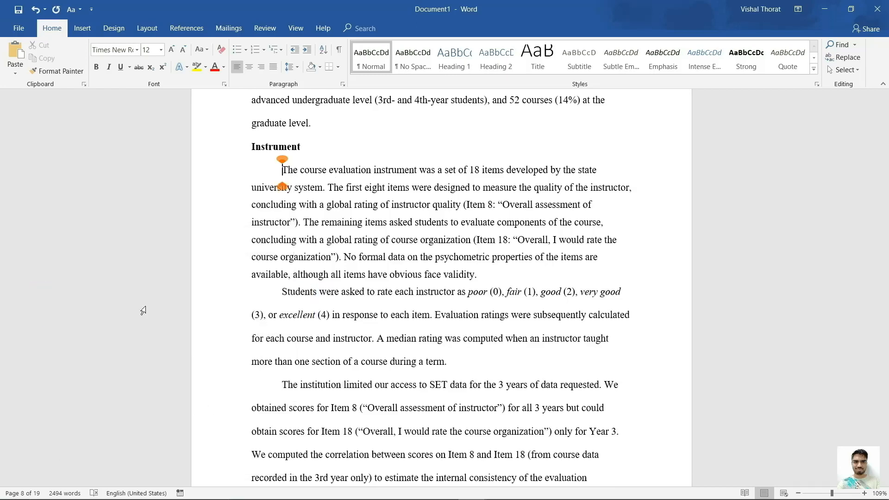
left_click(293, 66)
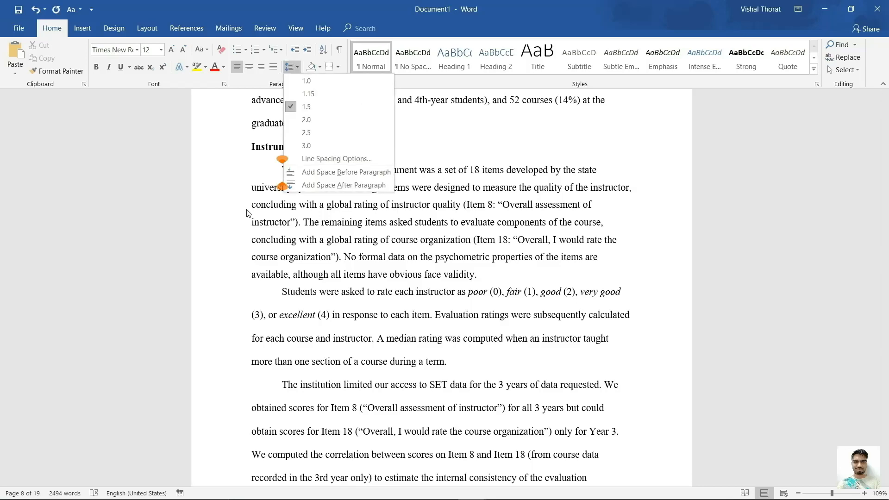
key("Escape")
key("ctrl+2")
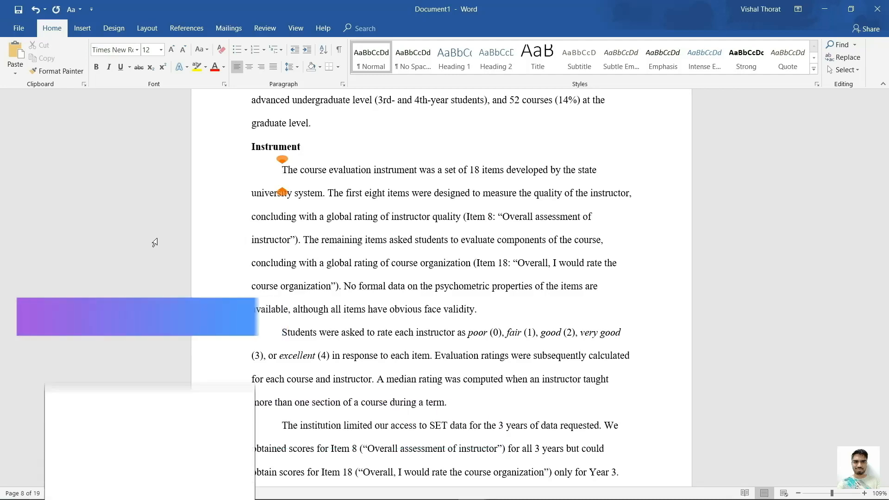
Cycle the Instrument paragraph through right, left and center alignment, ending justified.
key("ctrl+r")
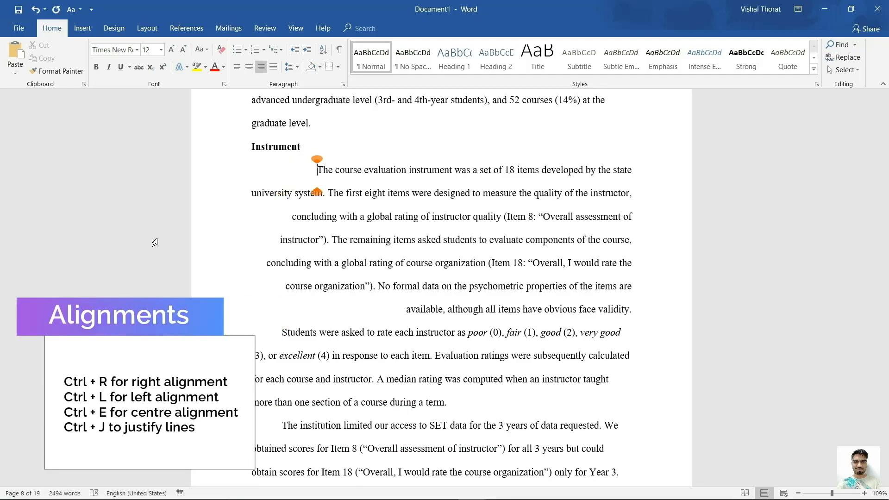
key("ctrl+l")
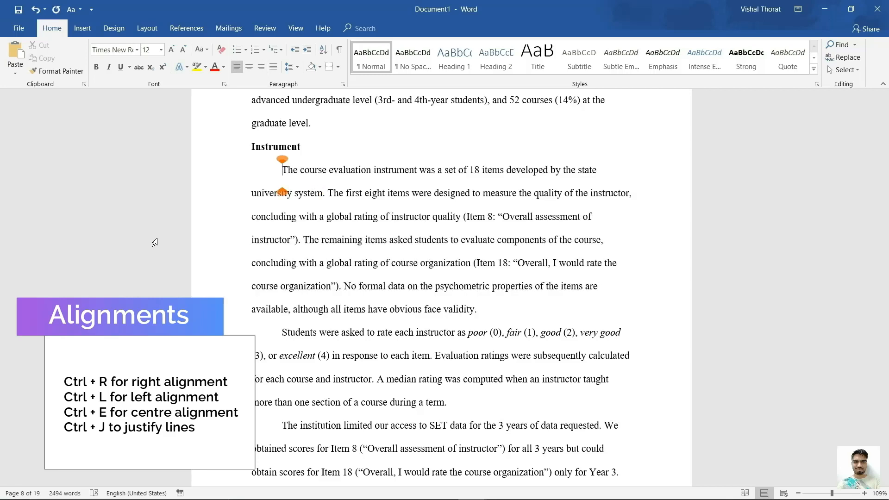
key("ctrl+e")
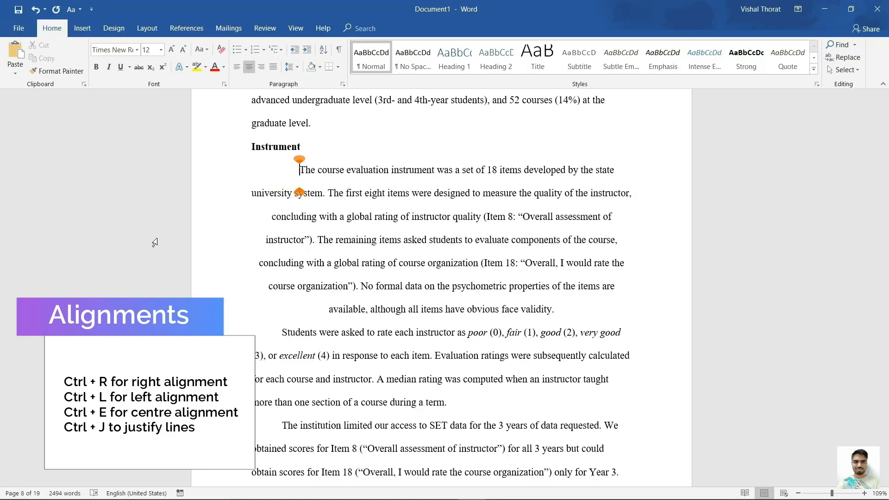
key("ctrl+j")
Remove the Instrument paragraph's first-line indent so it starts at the left margin.
left_click_drag(282, 170, 375, 318)
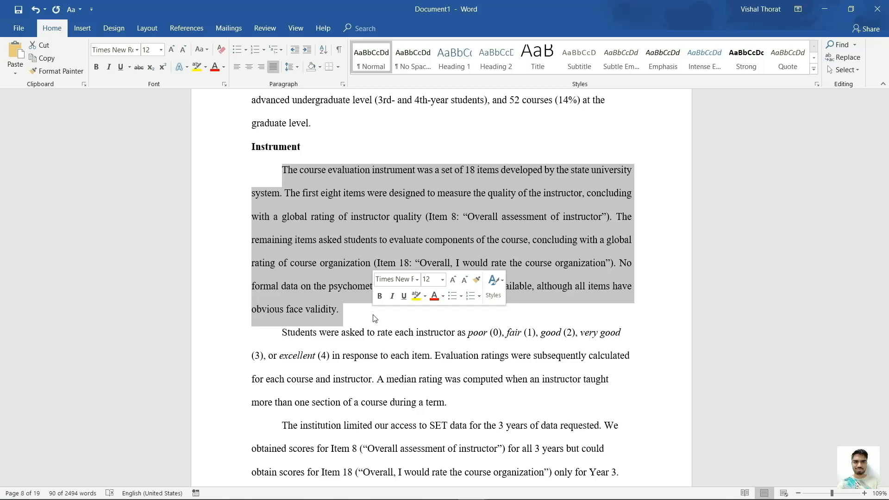
left_click(375, 318)
left_click(283, 170)
key("BackSpace")
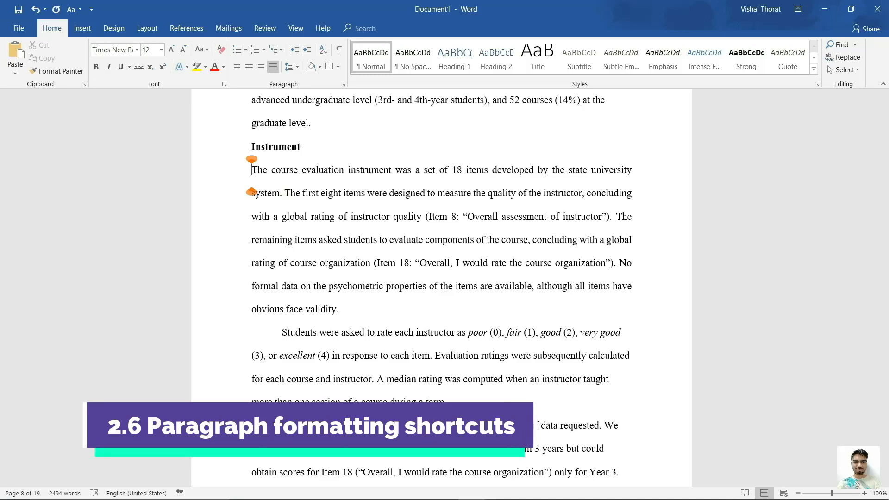
Push the paragraph's first line four tab stops right, then delete those tabs.
key("Tab")
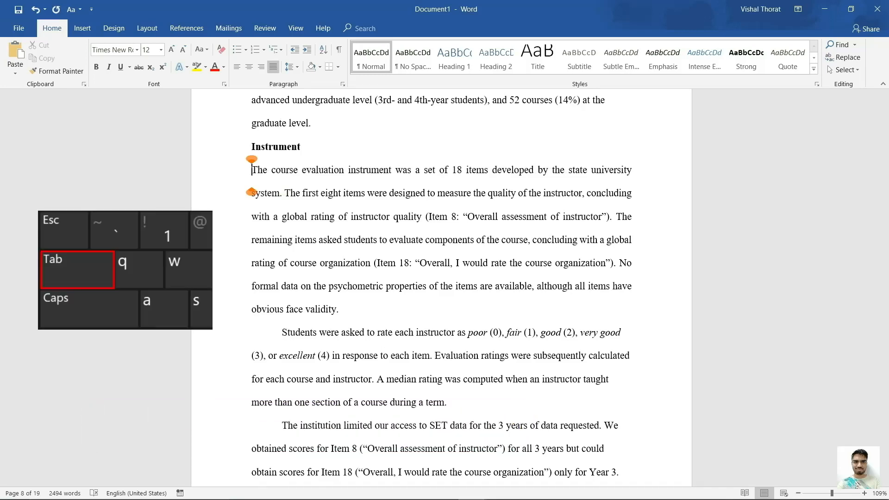
key("Tab")
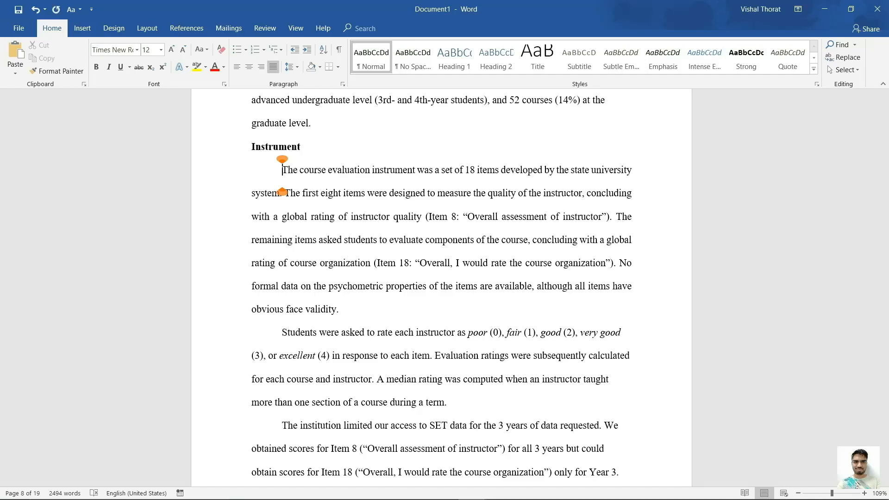
key("Tab")
key("Tab")
key("Tab")
key("Tab")
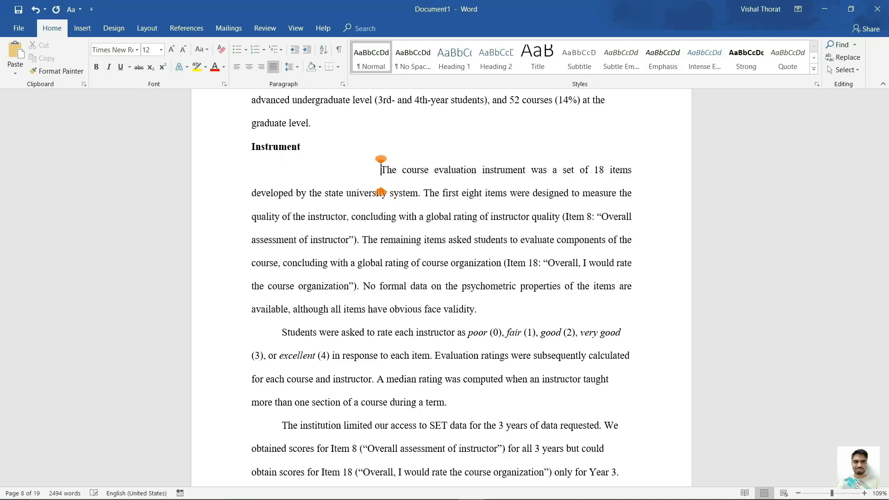
key("Tab")
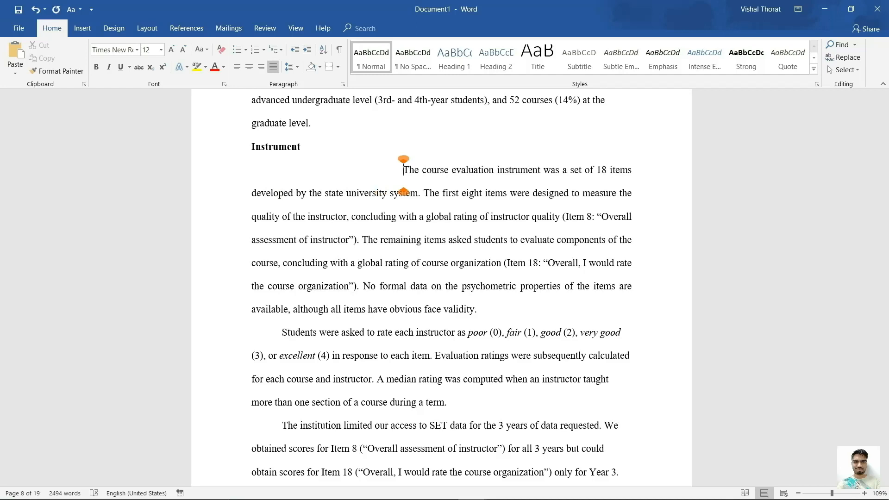
key("BackSpace")
key("BackSpace")
key("BackSpace")
key("BackSpace")
key("BackSpace")
key("BackSpace")
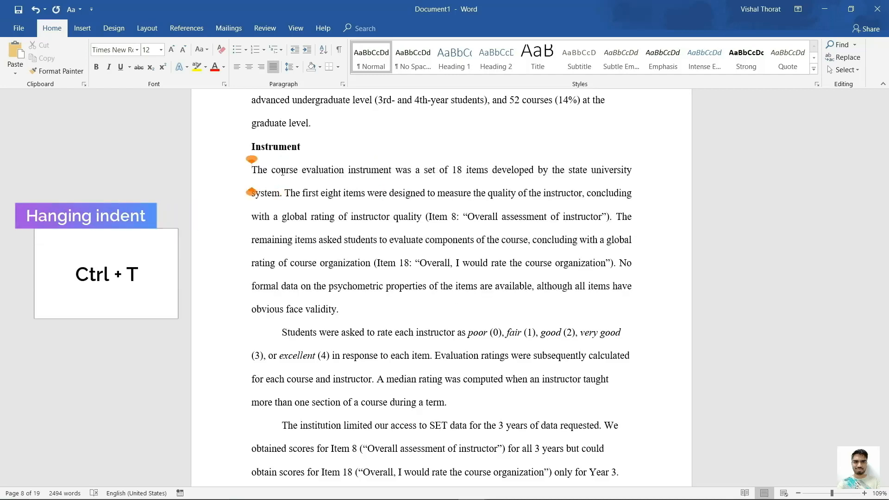
Try a hanging indent, undo it, then indent the whole paragraph with Ctrl+M.
key("ctrl+t")
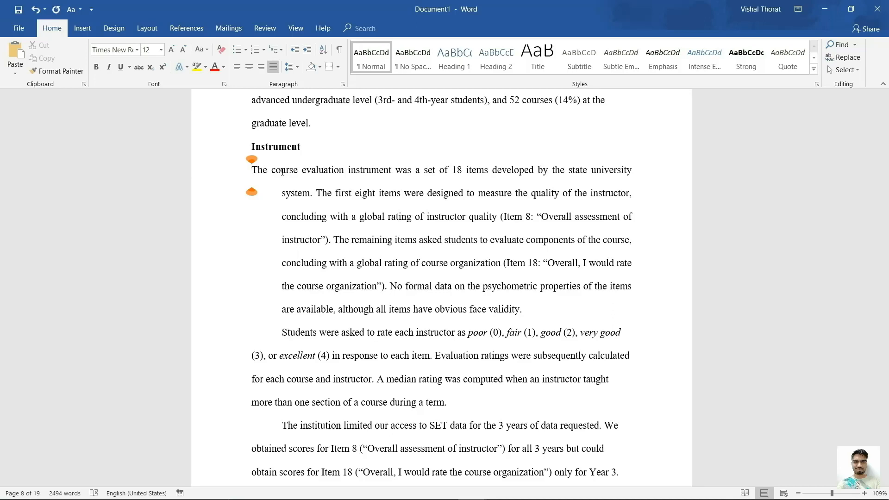
left_click(35, 13)
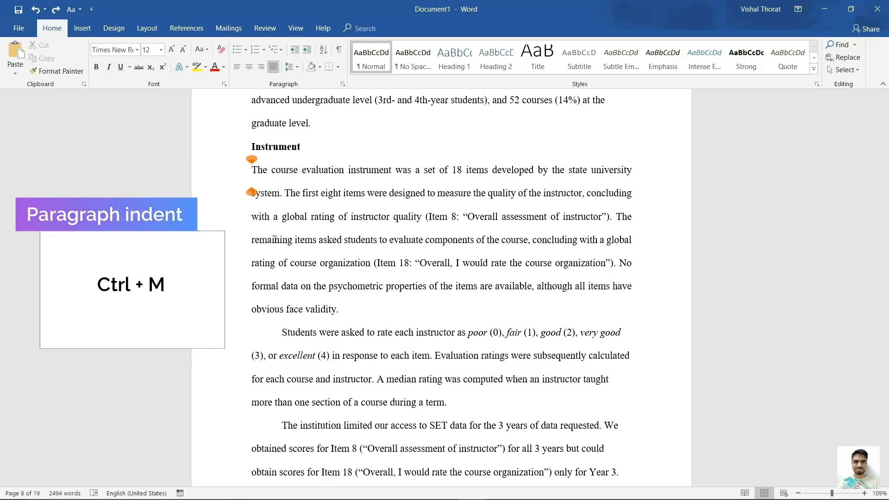
key("ctrl+m")
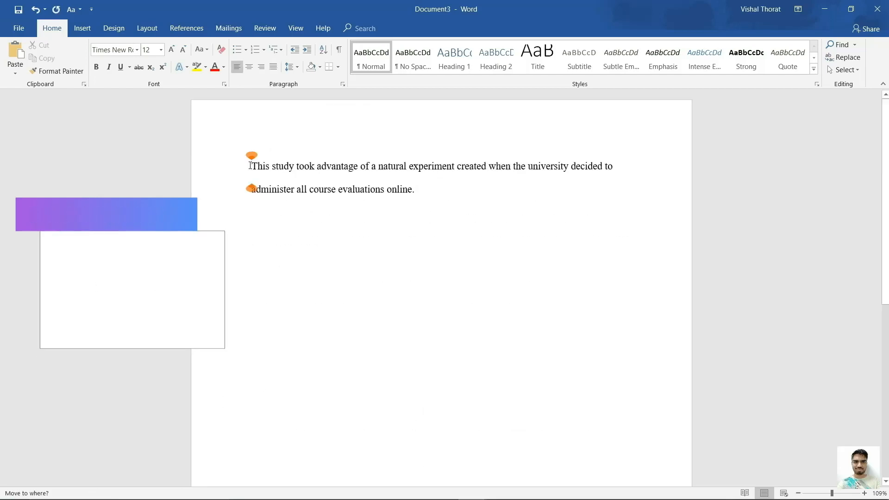
Toggle bold and then italic on and off for the two-line paragraph.
left_click_drag(250, 166, 419, 201)
key("ctrl+b")
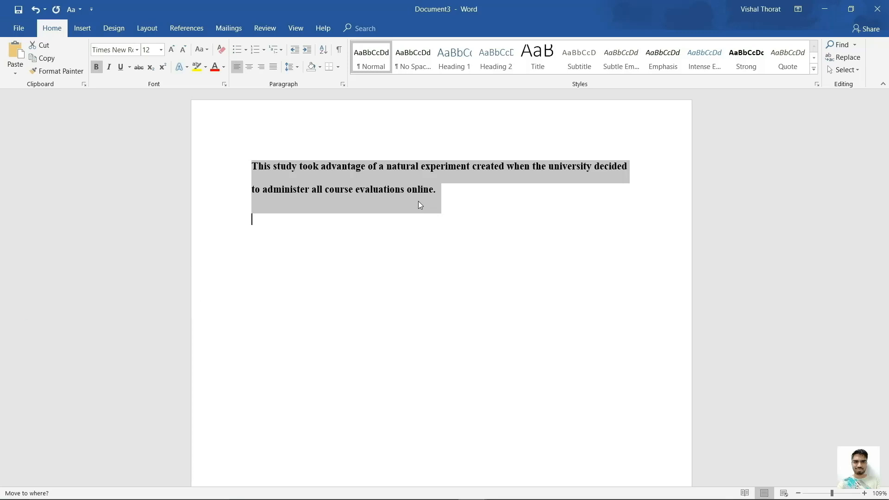
key("ctrl+b")
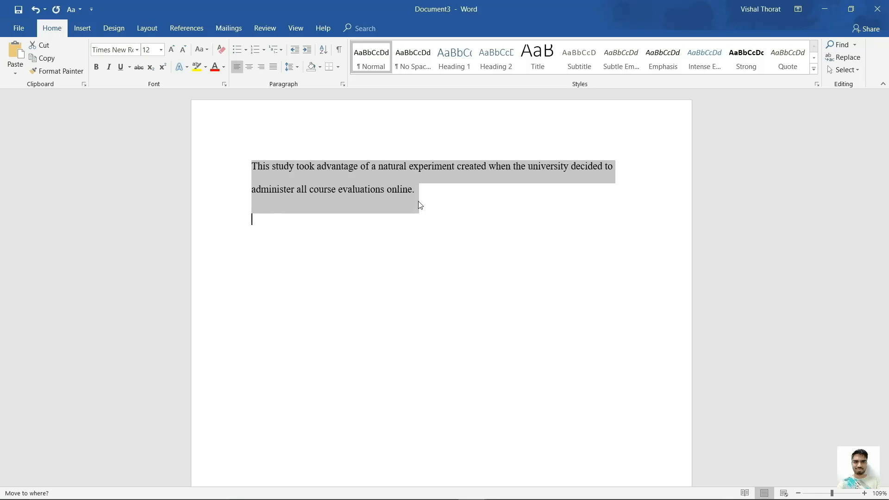
key("ctrl+i")
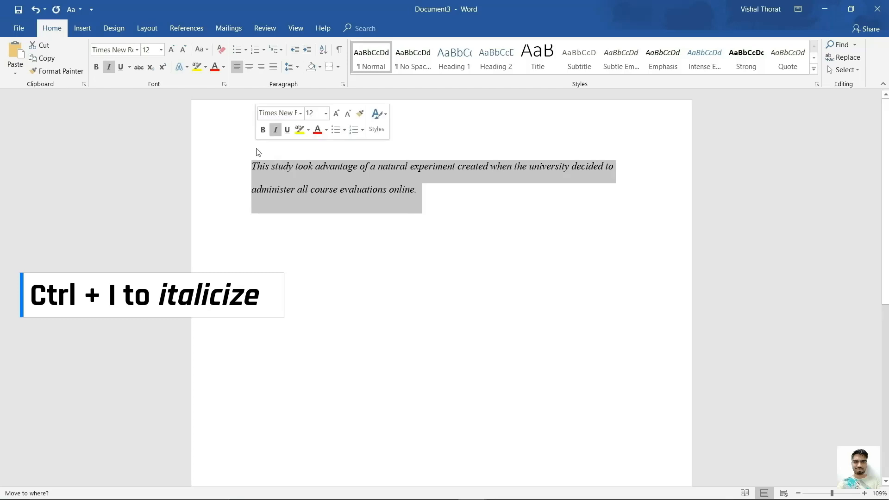
key("ctrl+i")
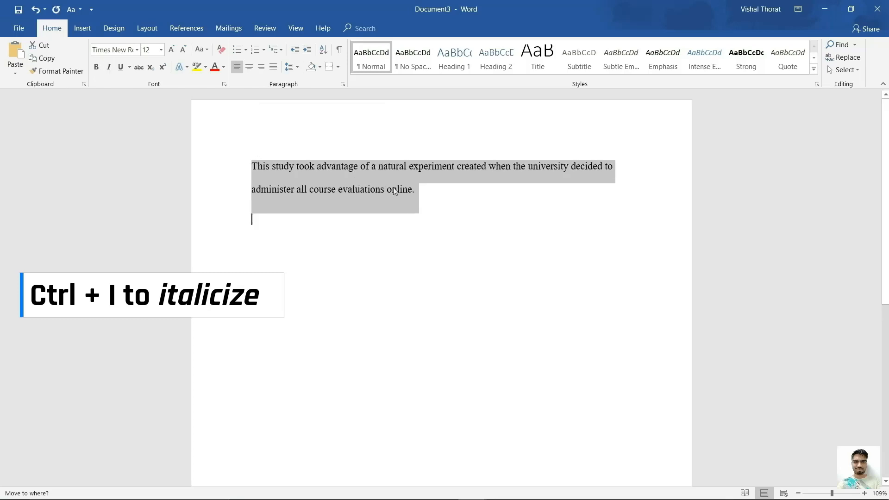
On the empty line below the paragraph, type R² followed by R₂.
left_click(428, 200)
key("Down")
type("R")
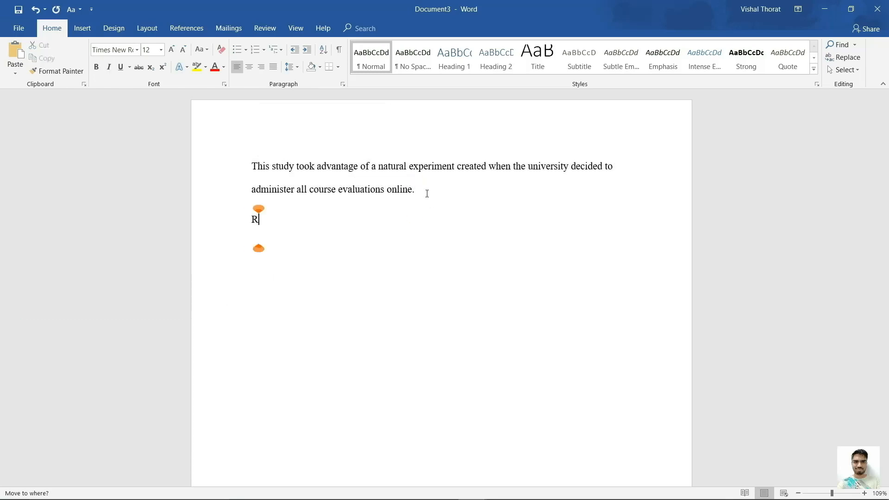
key("ctrl+shift+equal")
type("2")
key("ctrl+shift+equal")
type("R")
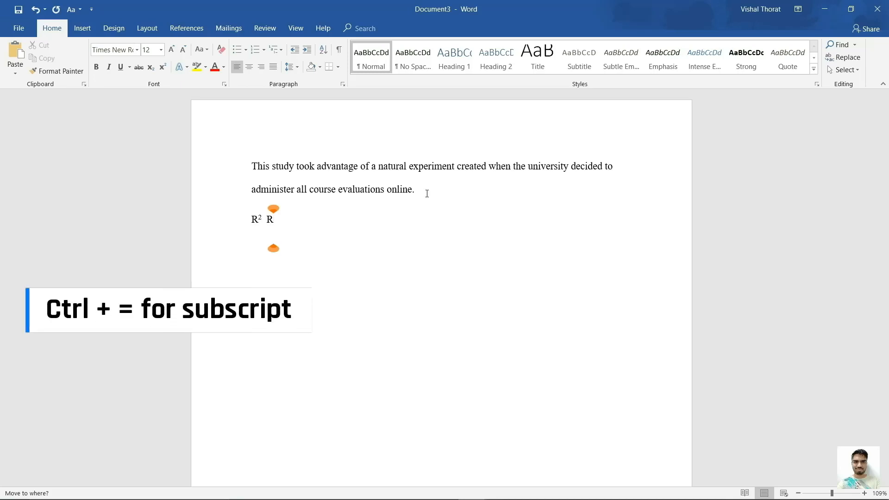
key("ctrl+equal")
type("2")
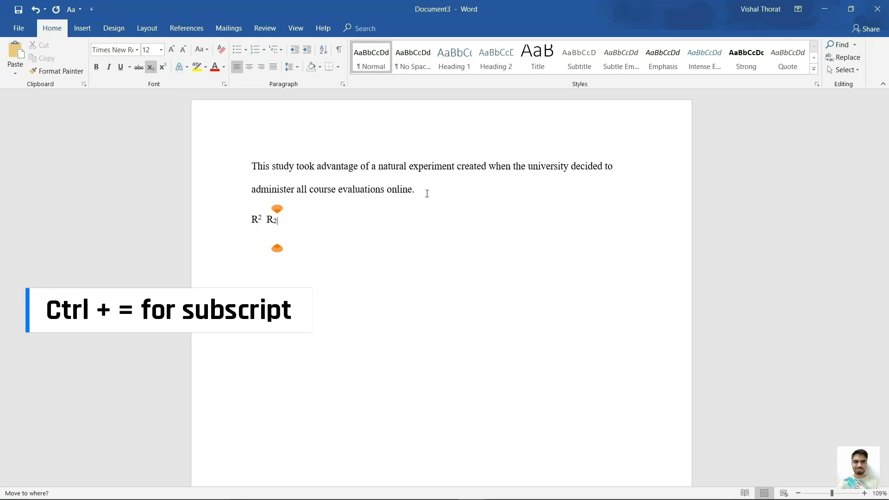
key("ctrl+equal")
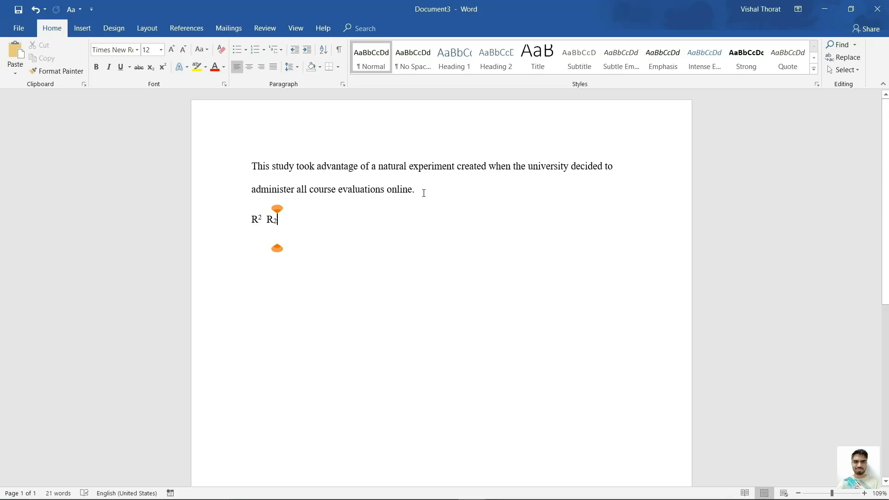
Change the natural-experiment paragraph back to sentence case with Shift+F3.
left_click_drag(423, 193, 253, 168)
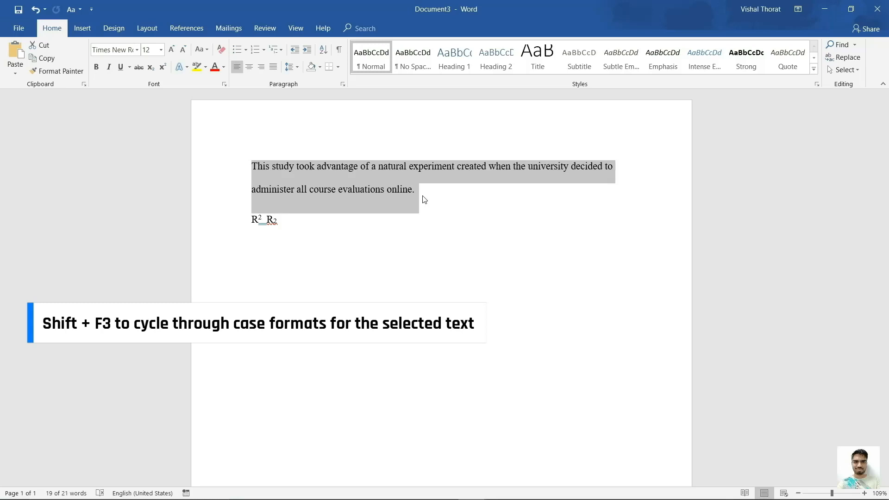
key("shift+F3")
key("shift+F3")
key("shift+F3")
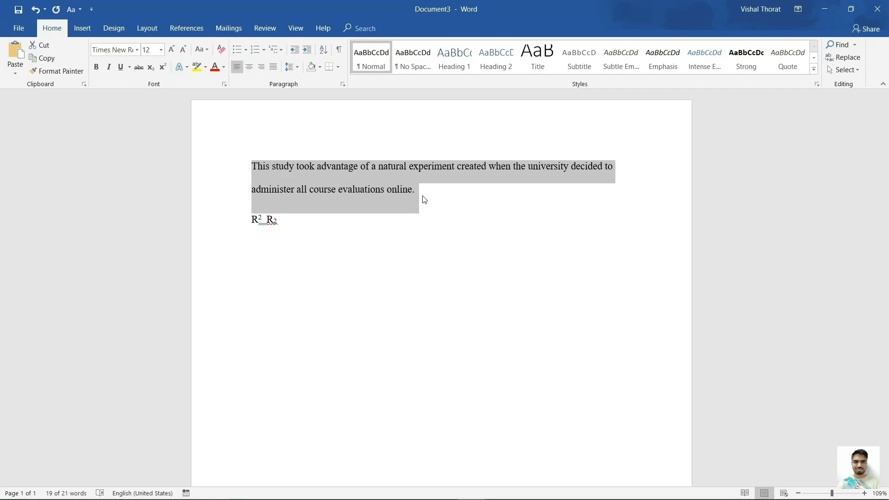
left_click(414, 199)
Remove the R² R₂ line below the paragraph.
left_click(262, 227)
left_click_drag(280, 222, 254, 220)
key("ctrl+z")
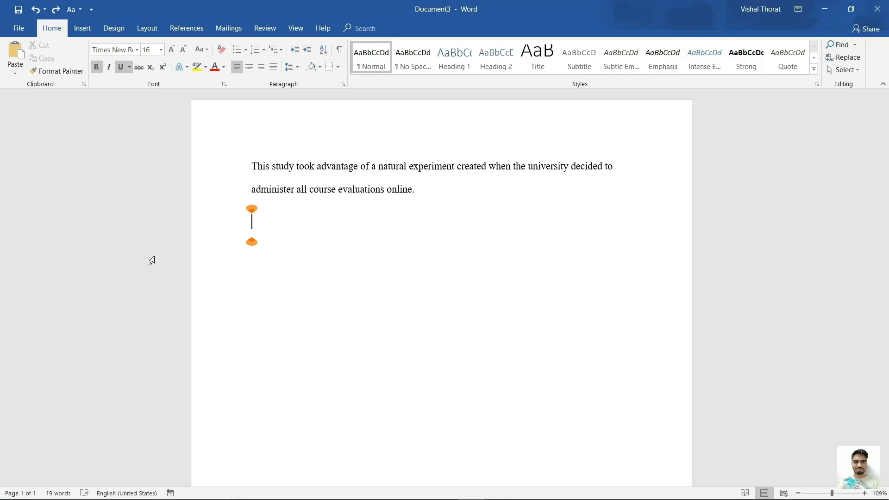
Paste the Response Rates heading, keeping only its plain text.
type("Response Rates")
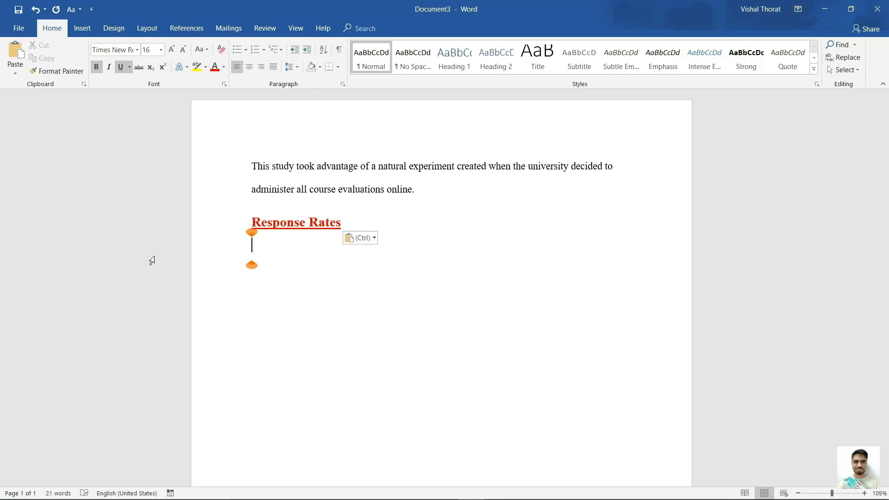
left_click(312, 263)
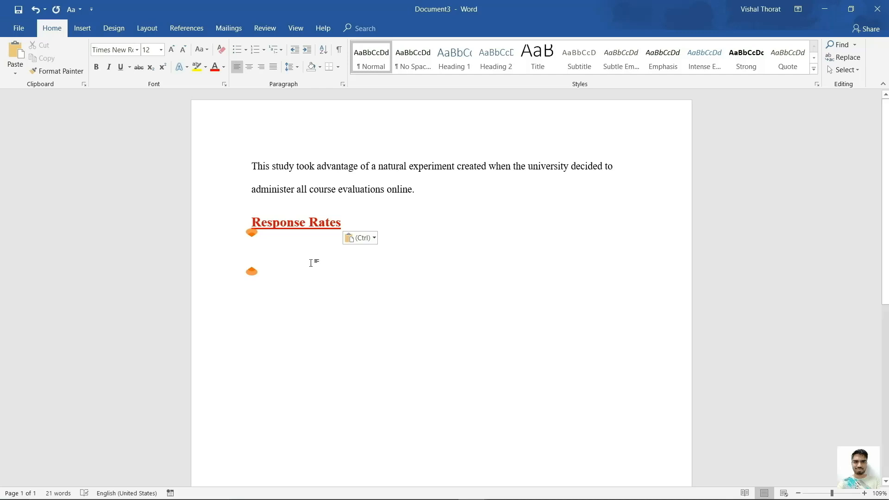
left_click(372, 239)
left_click(424, 267)
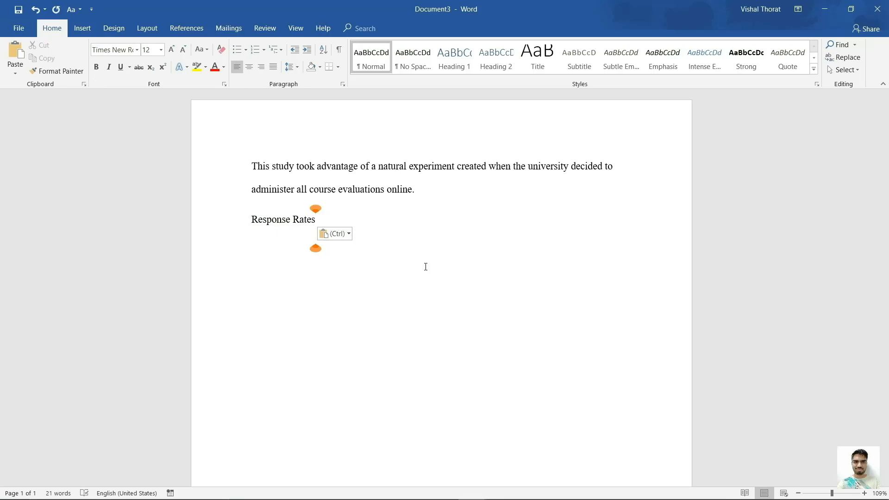
Paste the formatted Response Rates heading again on a new line and clear all its formatting.
key("Return")
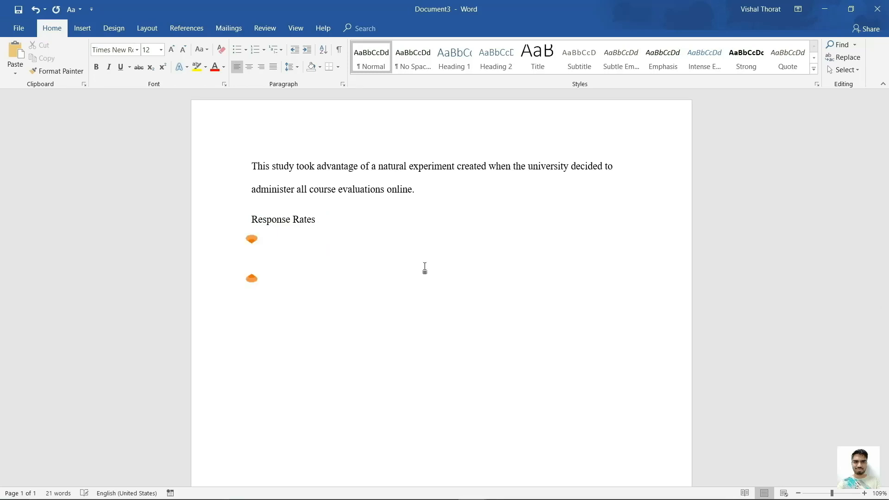
type("Response Rates")
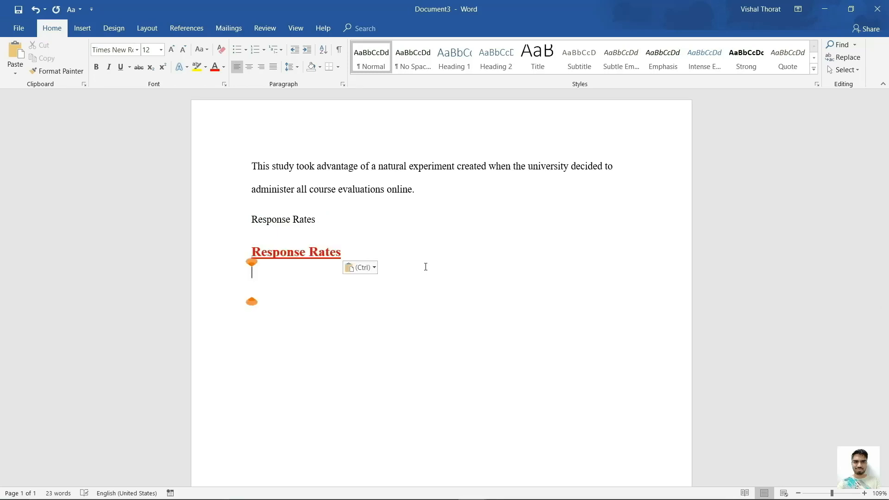
left_click_drag(527, 376, 352, 379)
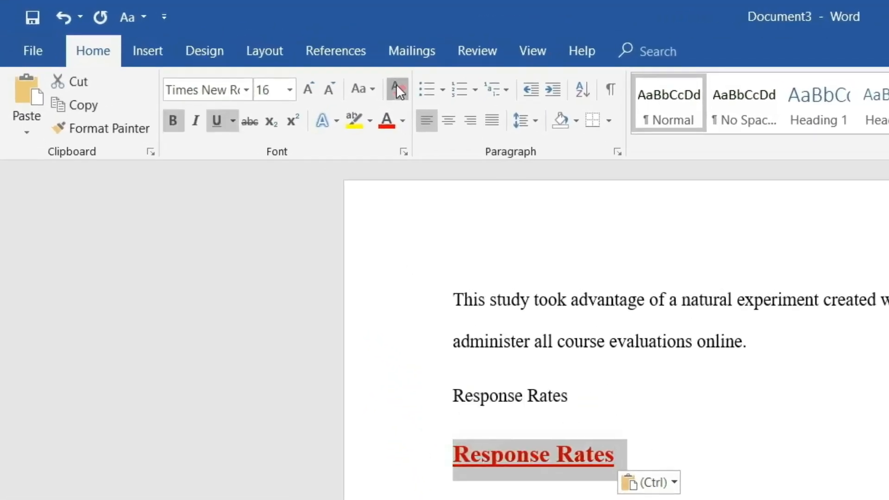
left_click(396, 88)
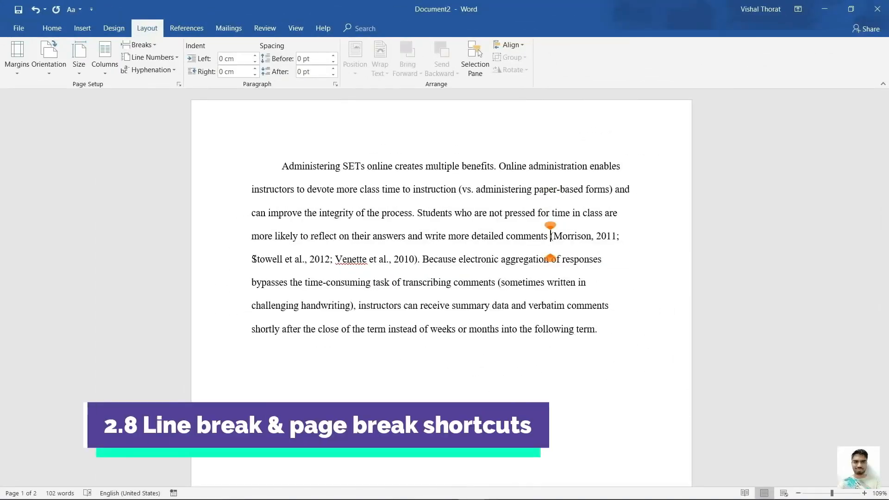
Put the (Morrison, 2011 citation on a new line with a line break, then add a page break.
left_click(254, 259)
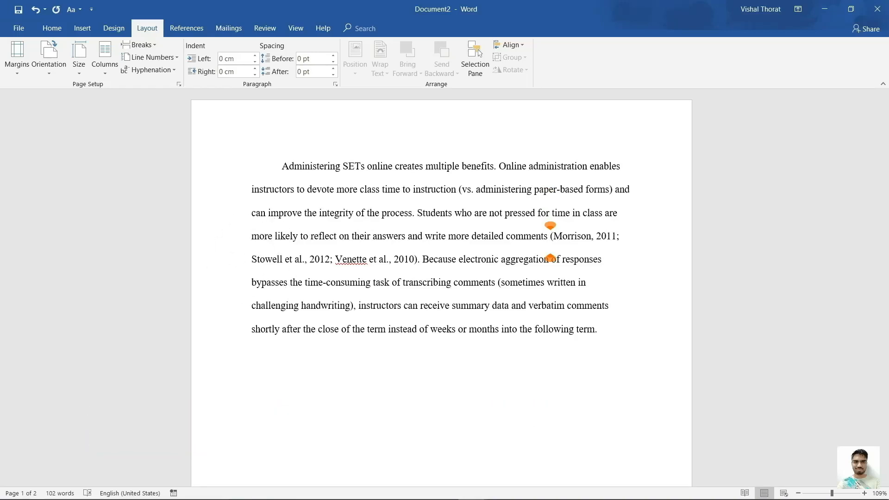
key("Return")
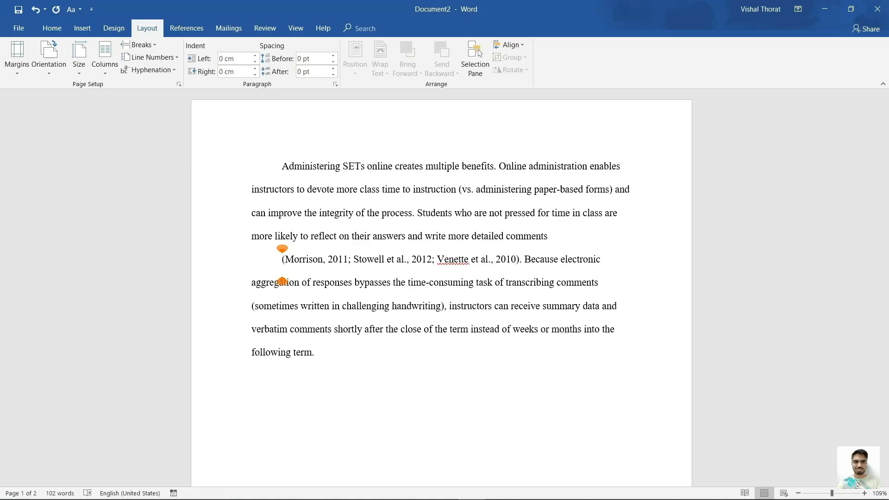
key("BackSpace")
key("BackSpace")
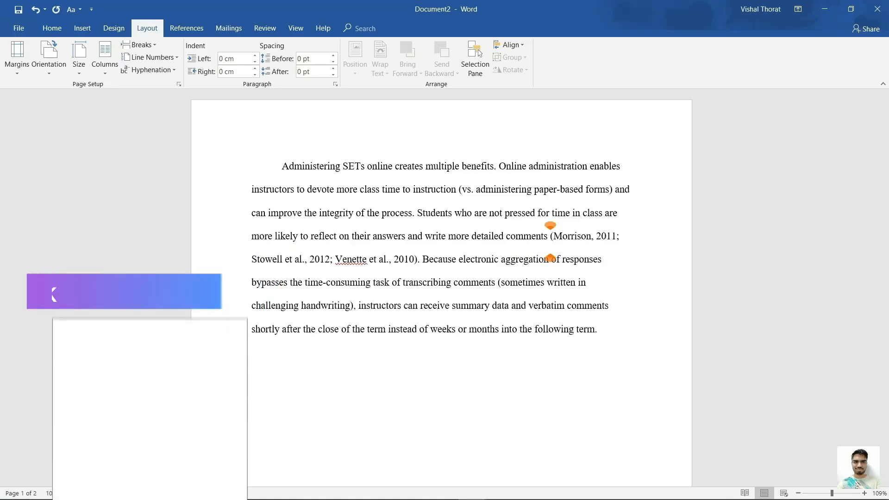
key("shift+Return")
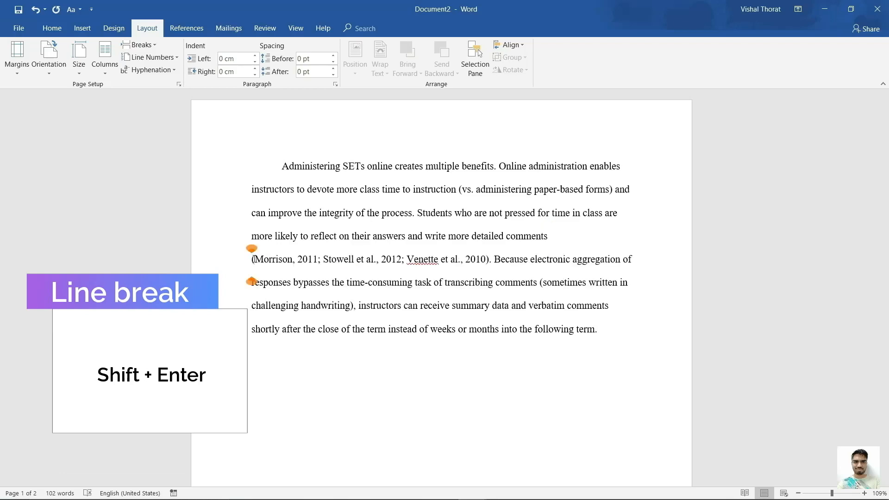
left_click(604, 333)
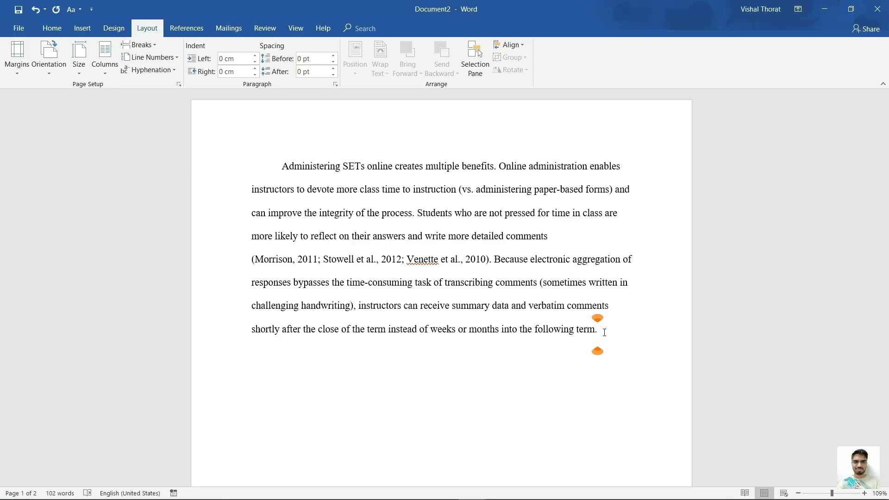
key("ctrl+Return")
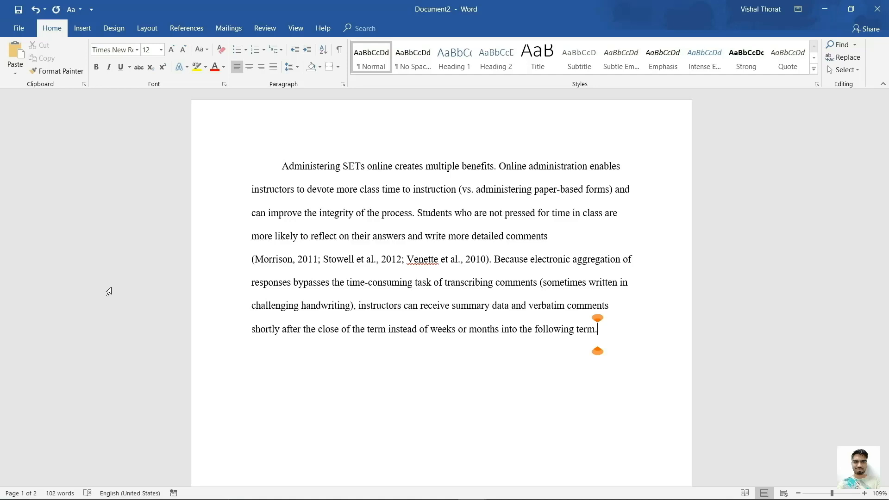
Delete 'term.', 'close' and the other trailing words so the line ends 'shortly after the'.
key("BackSpace")
key("BackSpace")
key("BackSpace")
key("BackSpace")
key("BackSpace")
key("BackSpace")
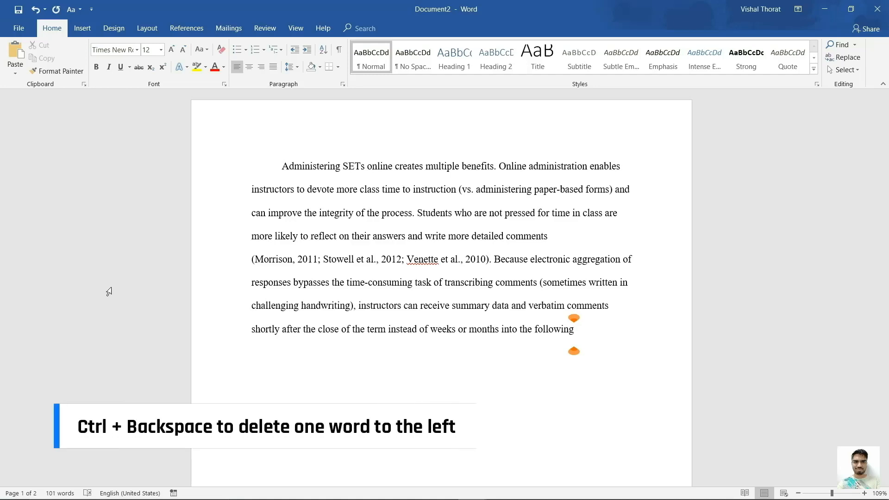
key("ctrl+BackSpace")
key("ctrl+BackSpace")
key("ctrl+BackSpace")
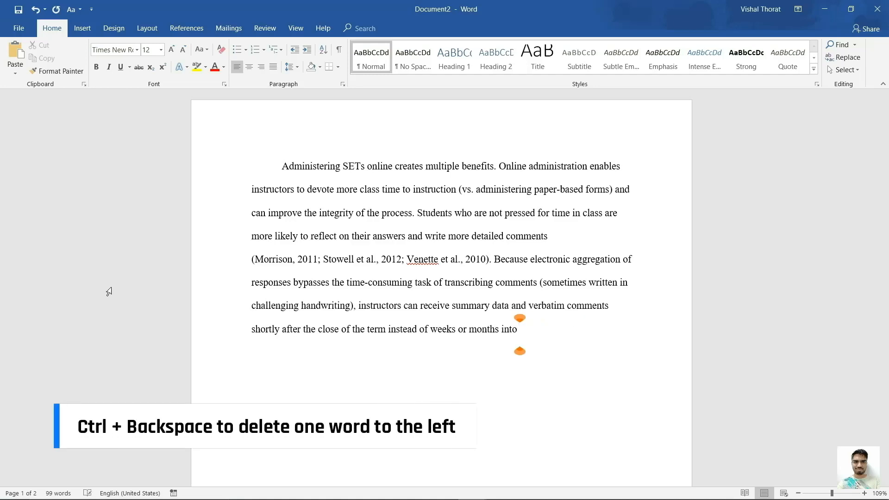
left_click(319, 330)
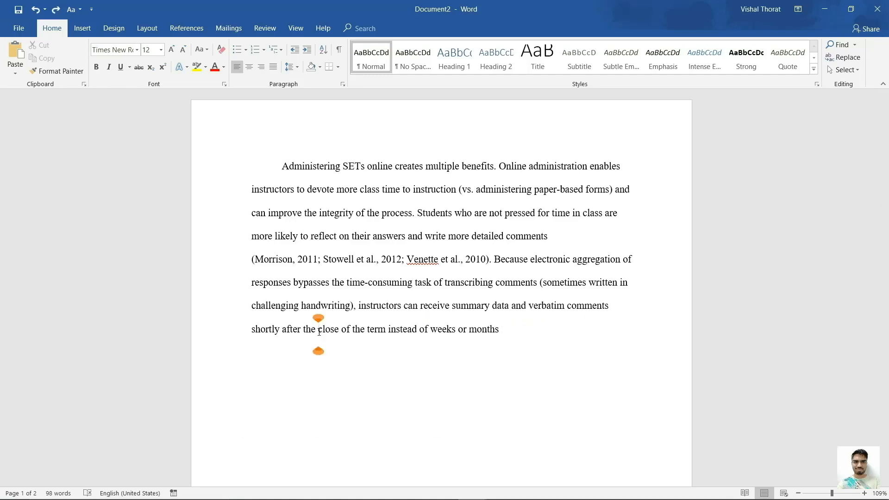
key("Delete")
key("Delete")
key("Delete")
key("Delete")
key("Delete")
key("Delete")
key("Delete")
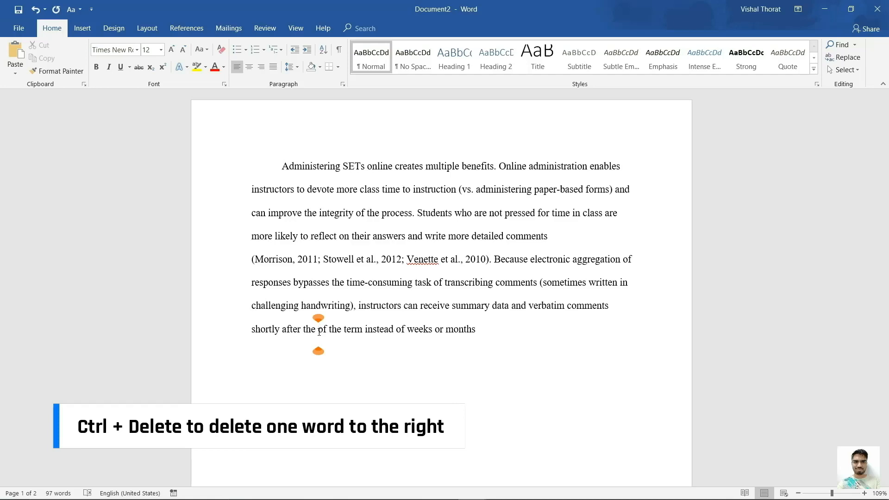
key("ctrl+Delete")
key("ctrl+Delete")
key("ctrl+Delete")
key("ctrl+Delete")
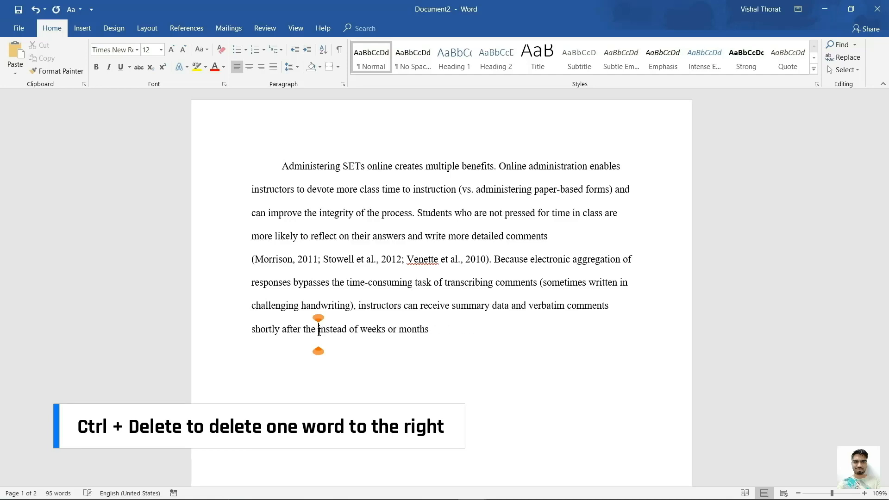
key("ctrl+Delete")
key("ctrl+Delete")
key("ctrl+Delete")
key("ctrl+Delete")
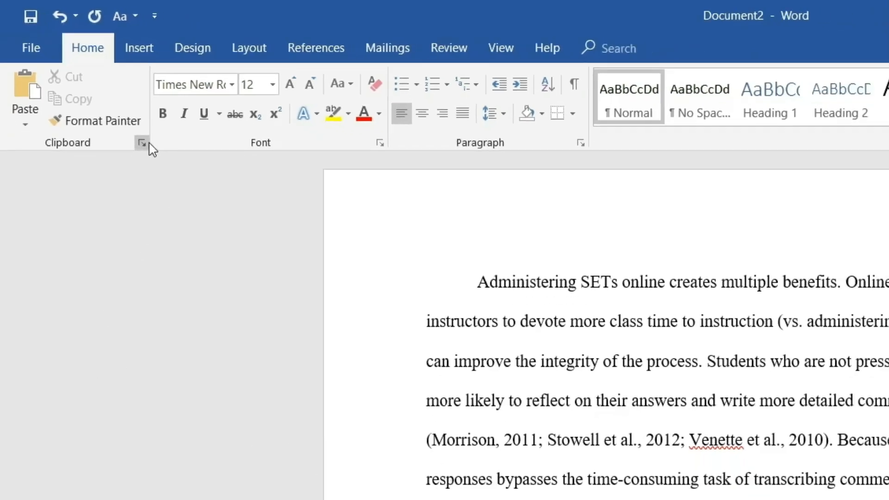
Copy 'shortly after the' with the Office Clipboard pane open, view clipboard history, then open Settings.
left_click(176, 178)
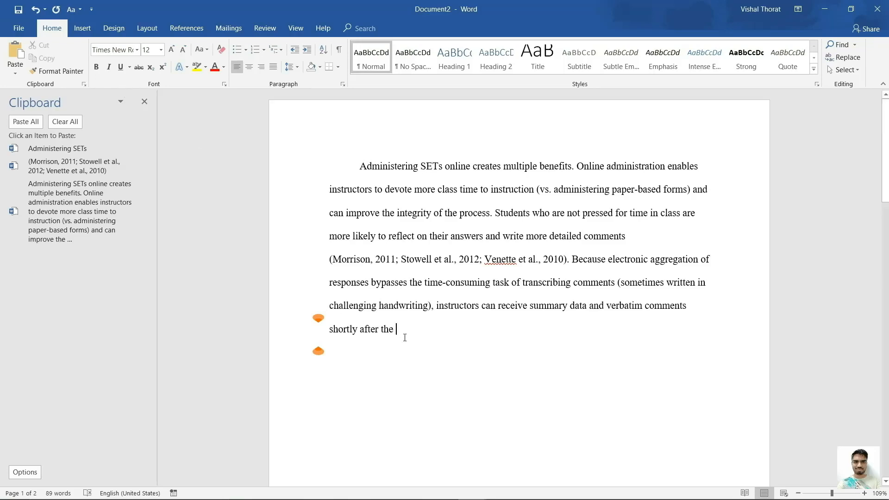
left_click_drag(397, 329, 347, 329)
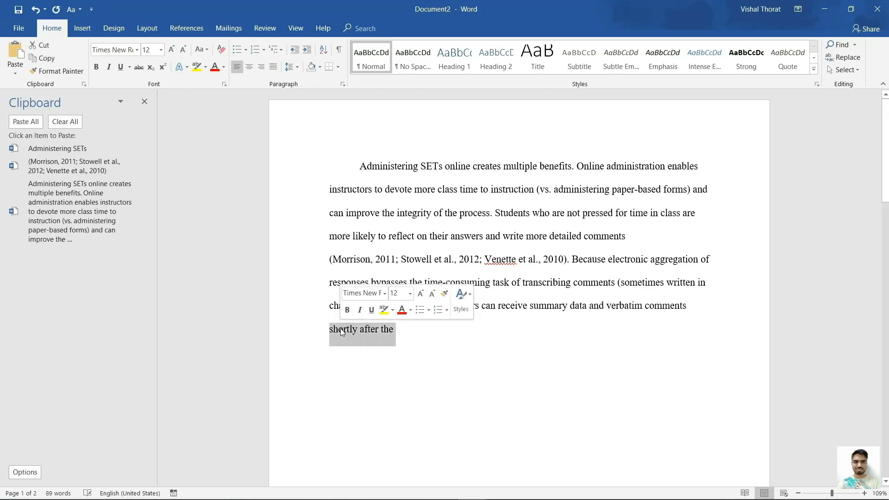
key("ctrl+c")
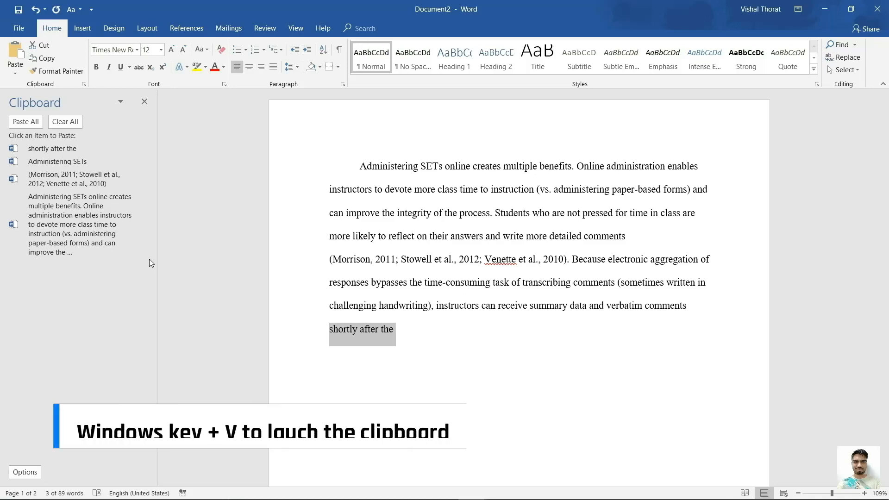
key("super+v")
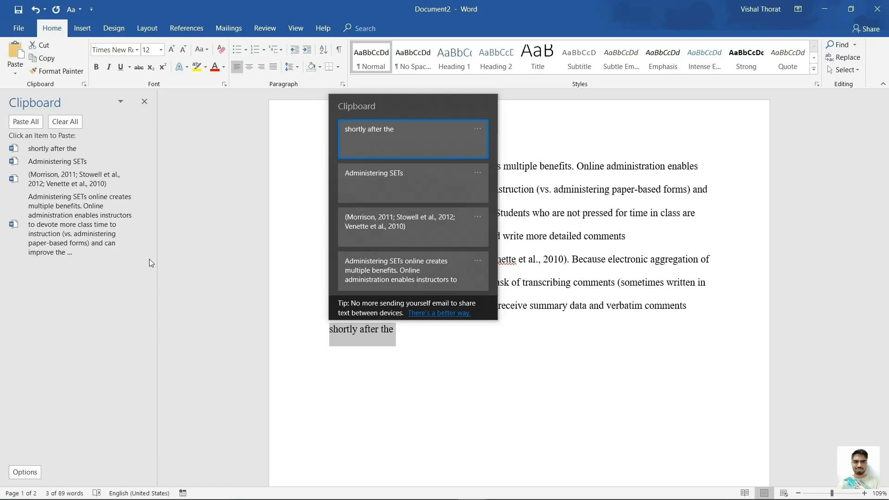
key("super+i")
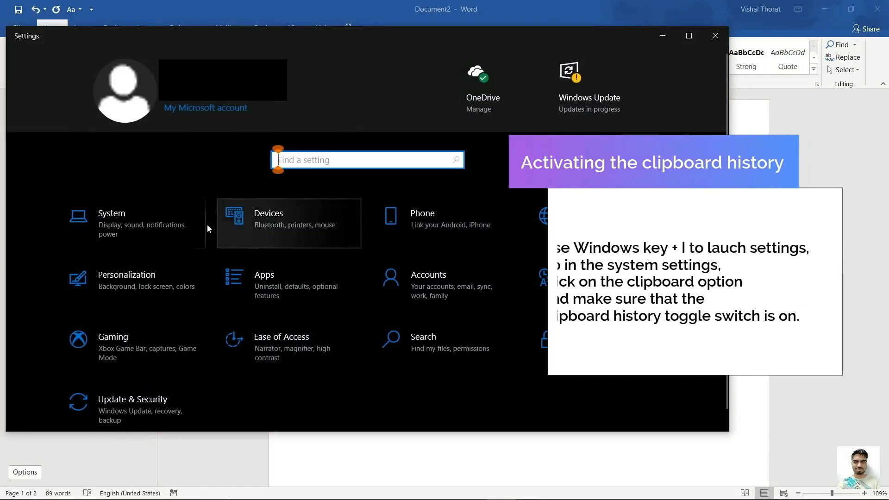
Confirm Clipboard history is On under System > Clipboard, then close Word's Clipboard pane.
left_click(165, 221)
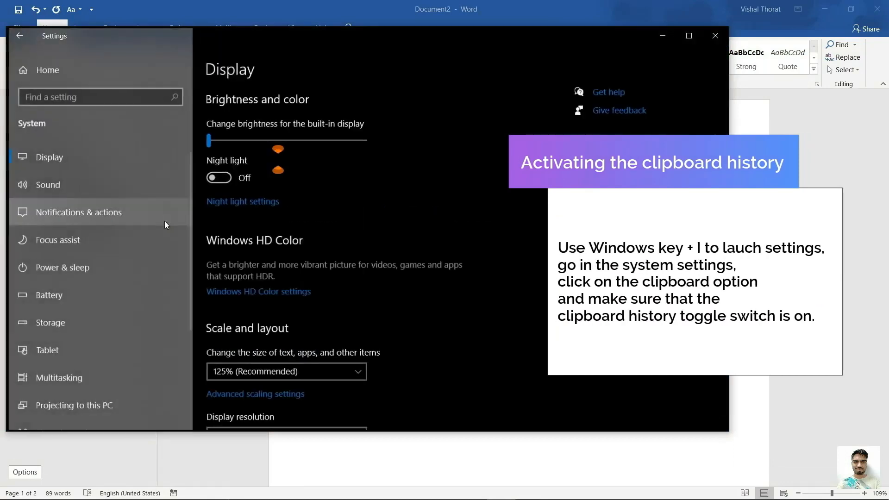
scroll(121, 312, "down", 3)
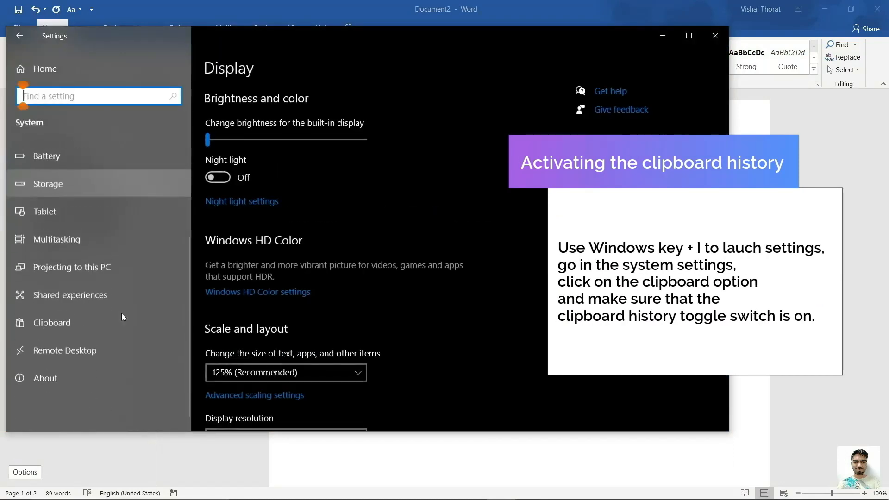
left_click(83, 313)
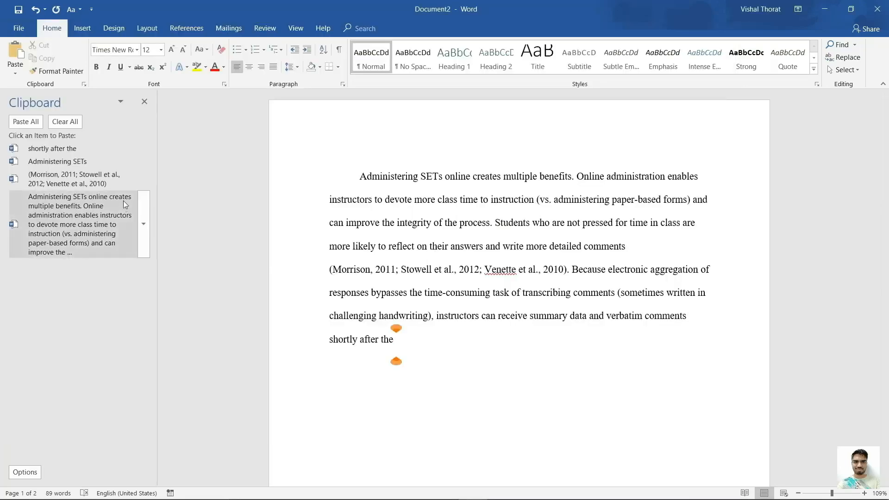
left_click(146, 101)
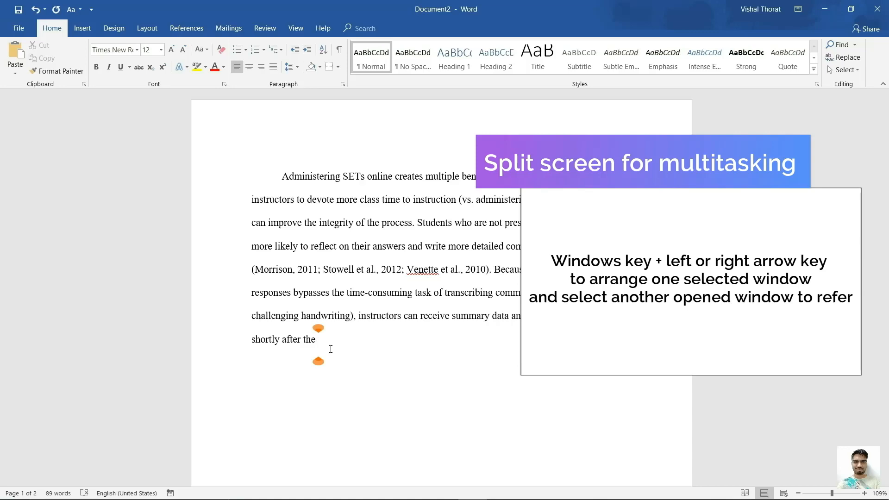
Snap Word to the right half of the screen and the Edge PDF article to the left.
key("super+Right")
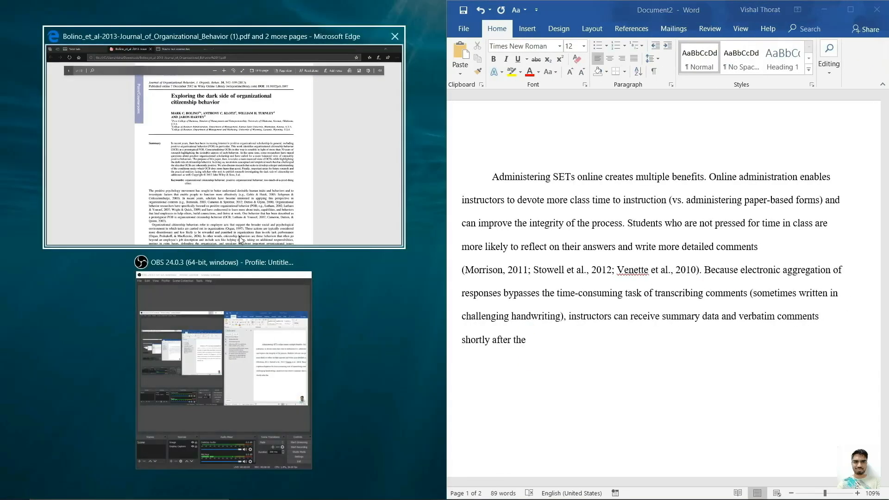
left_click(241, 240)
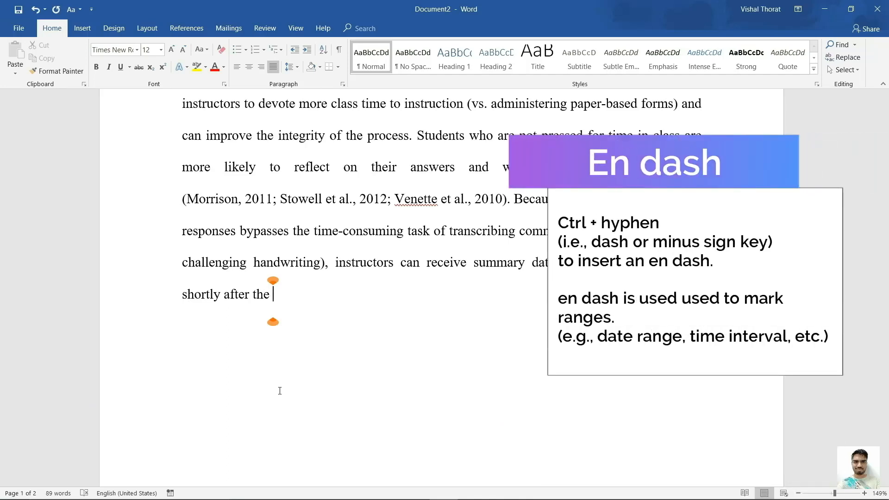
Add an en dash and an em dash after 'shortly after the', then return before 'Administering'.
key("ctrl+minus")
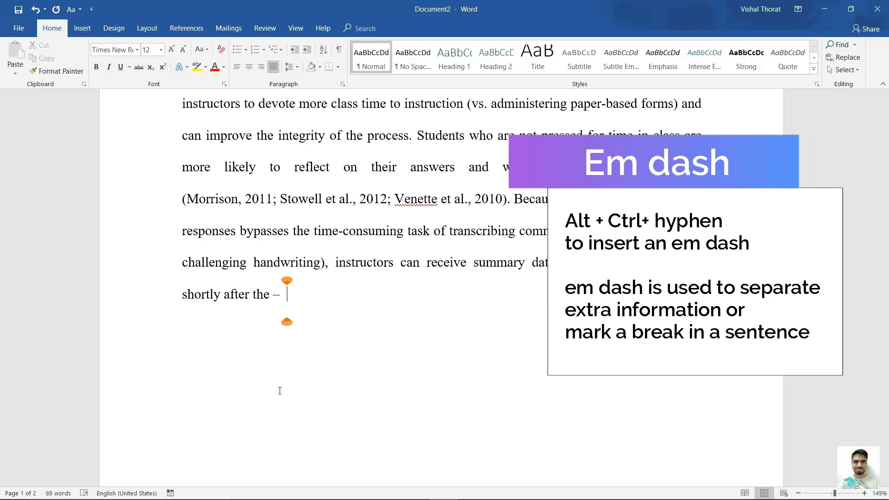
key("ctrl+alt+minus")
scroll(218, 199, "up", 2)
left_click(223, 206)
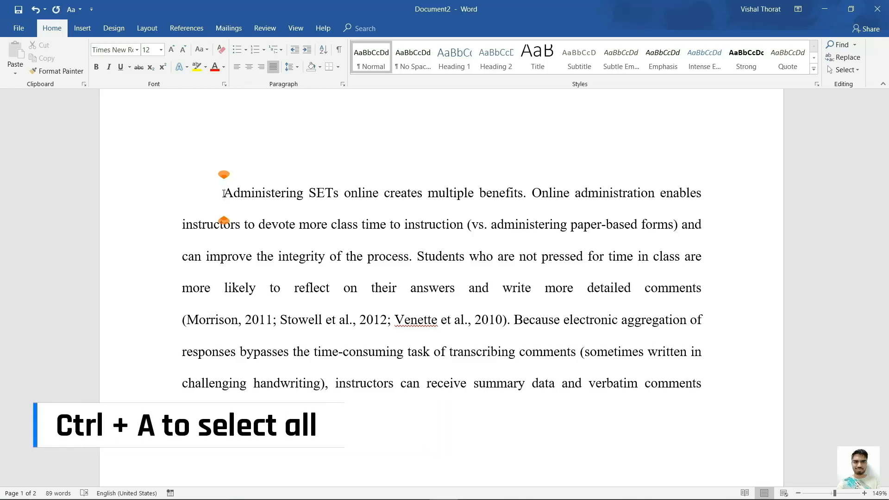
Practise selections: the whole document, then character by character and word by word from 'Administering'.
key("ctrl+a")
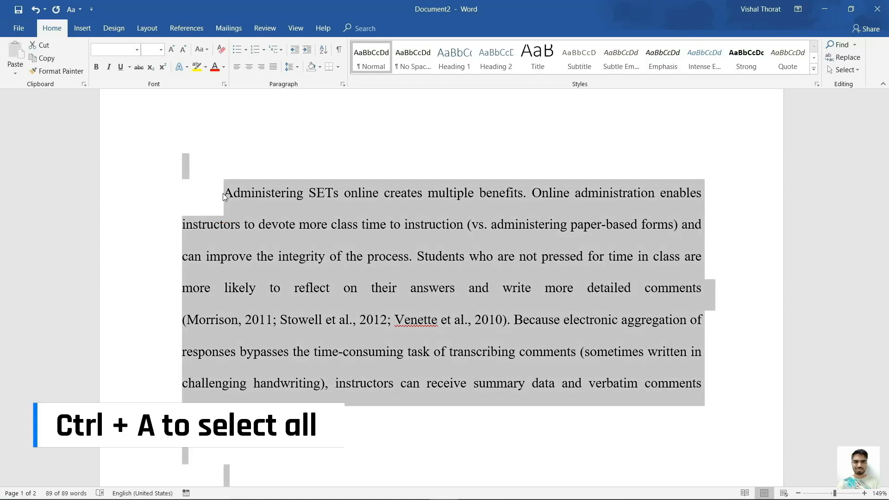
left_click(224, 193)
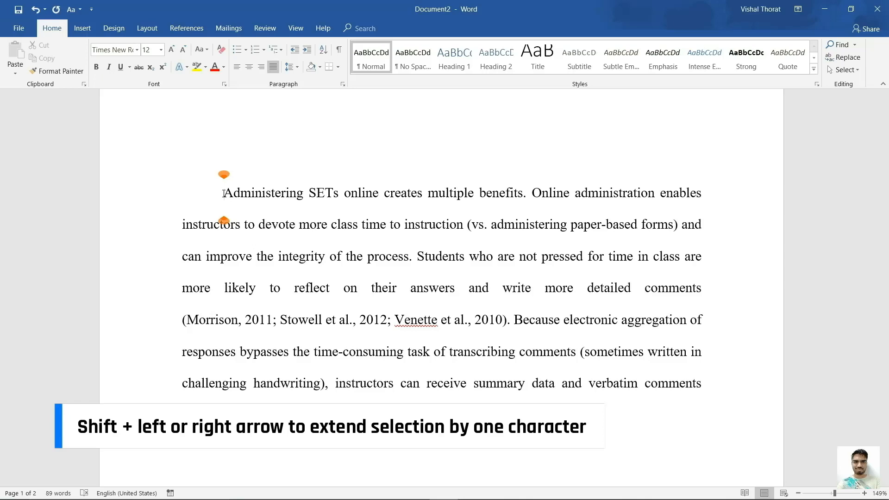
key("shift+Right")
key("shift+Right")
key("shift+Right")
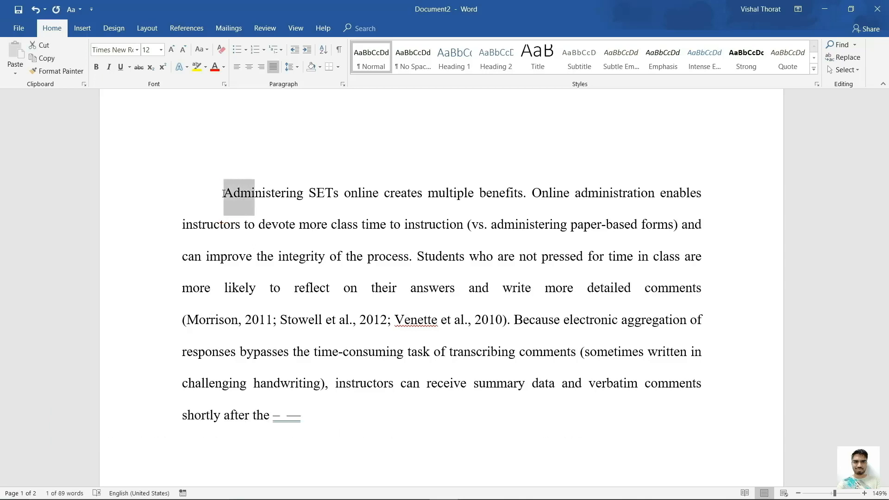
key("shift+Right")
key("shift+Right")
key("shift+Right")
left_click(223, 193)
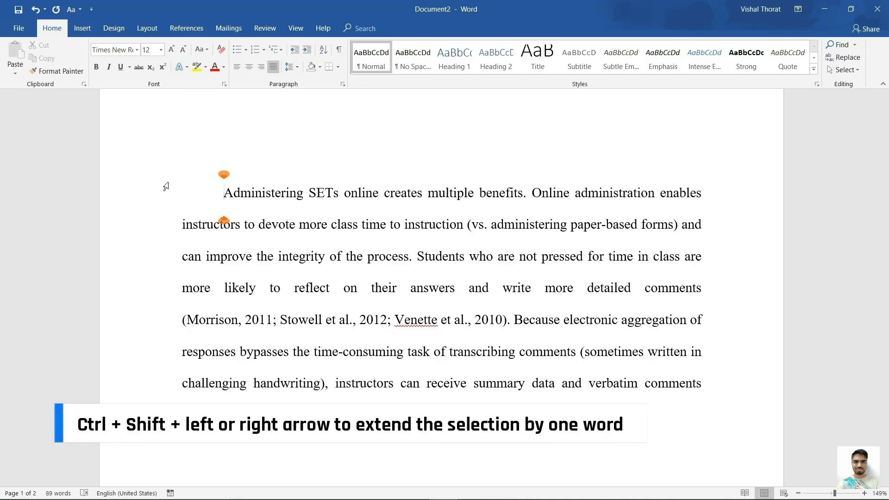
key("ctrl+shift+Right")
key("ctrl+shift+Right")
key("ctrl+shift+Right")
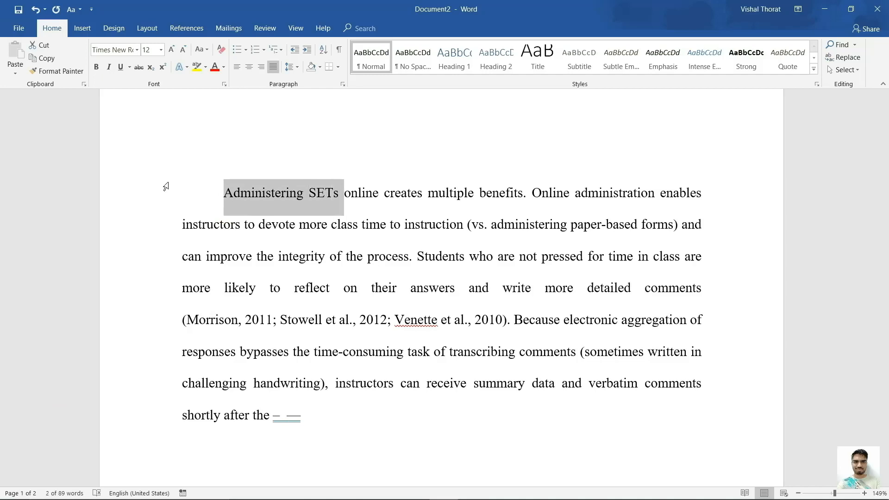
key("ctrl+shift+Right")
key("ctrl+shift+Right")
key("ctrl+shift+Right")
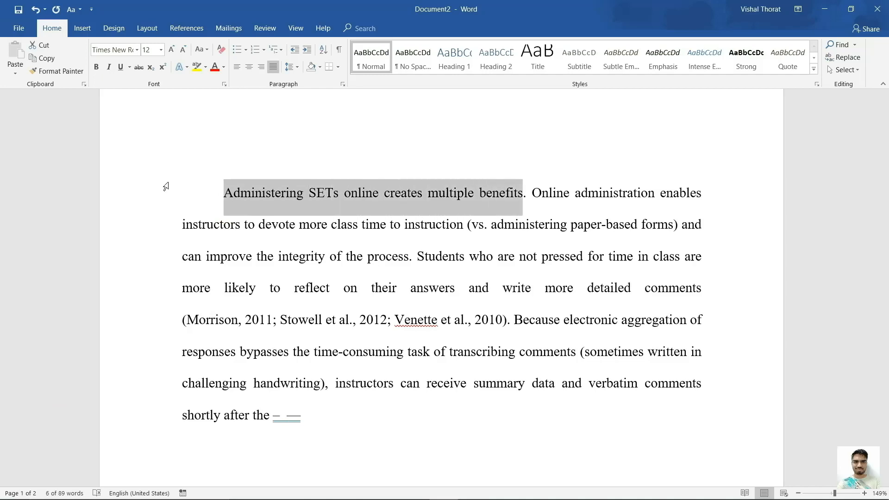
left_click(224, 195)
Select everything from the document start up to 'Because' with Ctrl+Shift+Home.
left_click(270, 416)
left_click(287, 415)
left_click(511, 320)
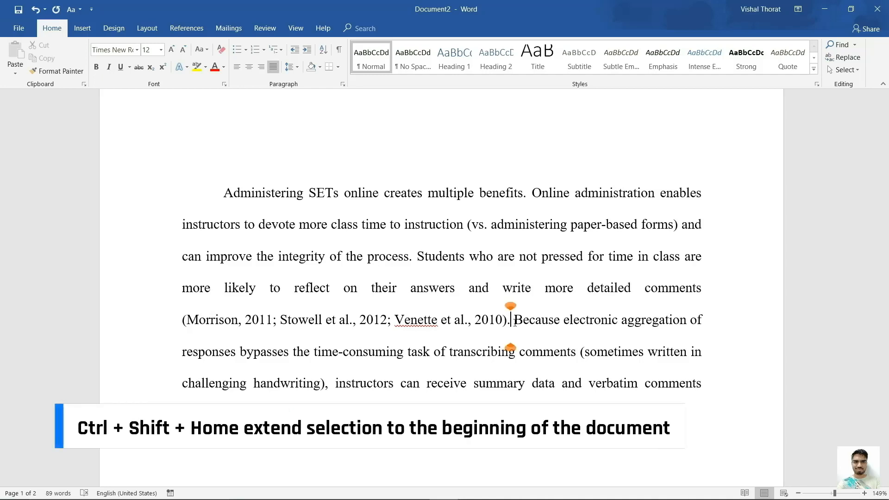
key("ctrl+shift+Home")
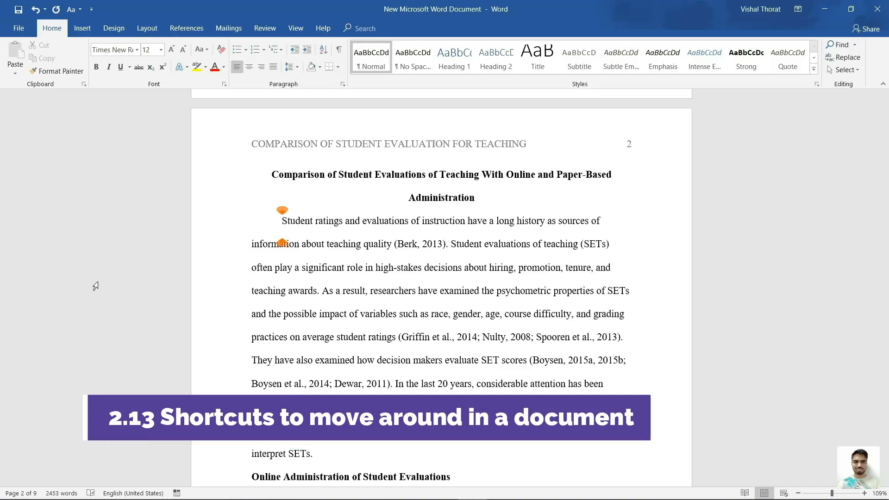
Jump to the paper's end and back to its first Abstract line, then bring up Go To with F5.
key("ctrl+End")
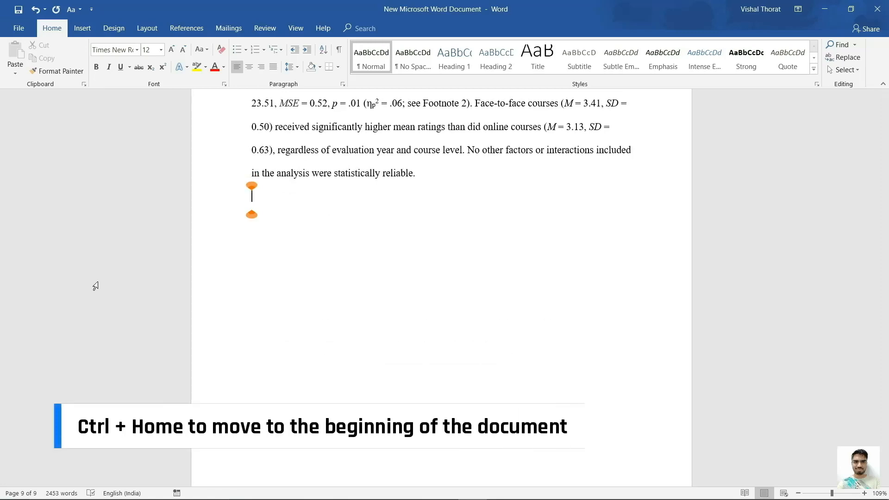
key("ctrl+Home")
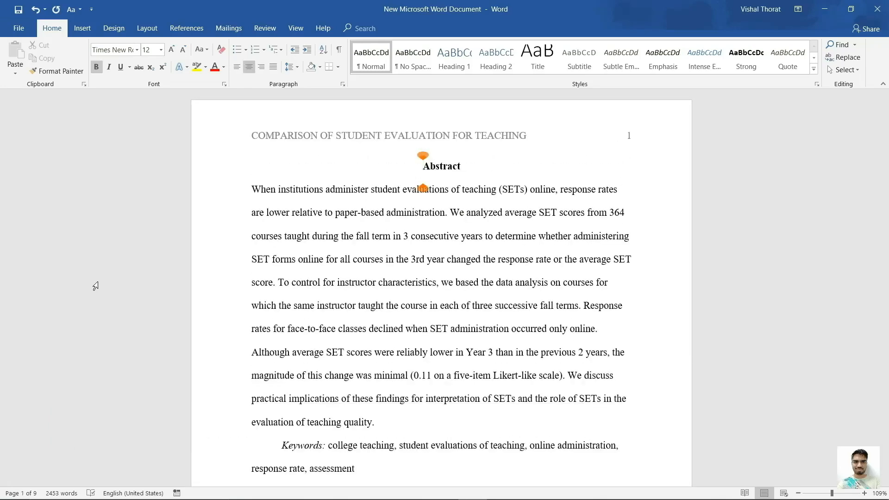
key("Down")
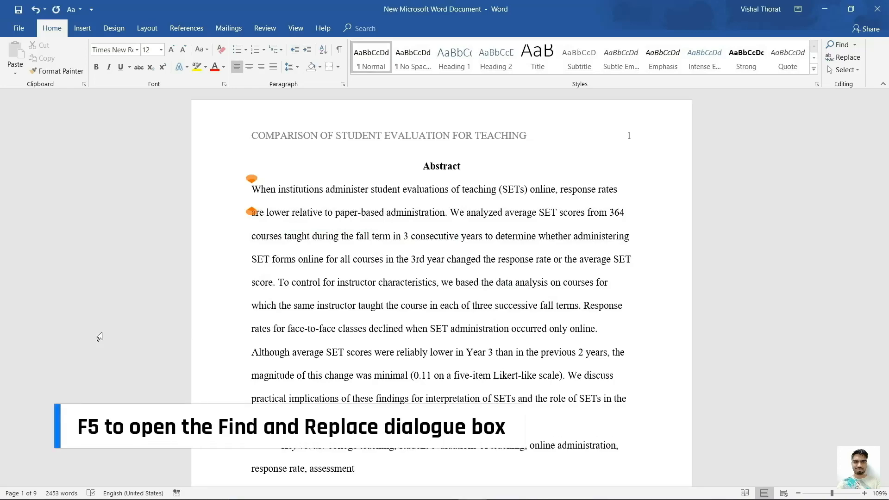
key("F5")
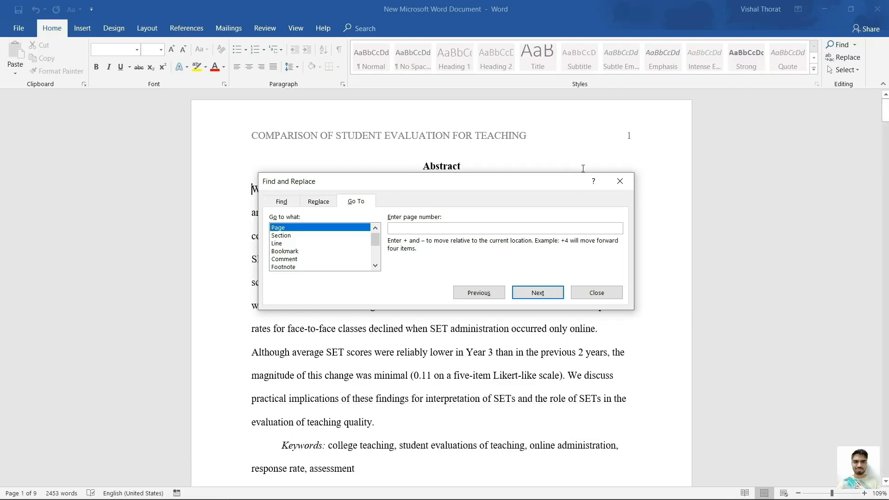
Close the Find and Replace dialog.
left_click(620, 181)
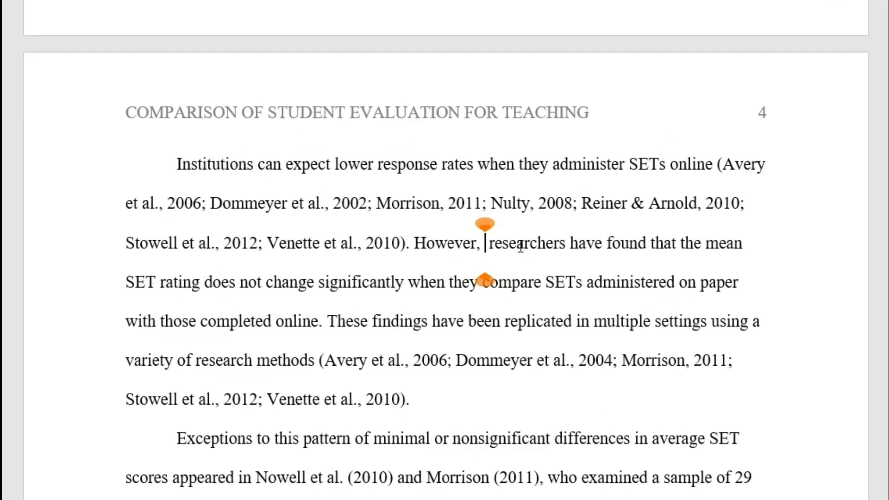
Insert 'most' before 'researchers' on page 4, then put the cursor after 'SET responses.' on page 7.
type("most")
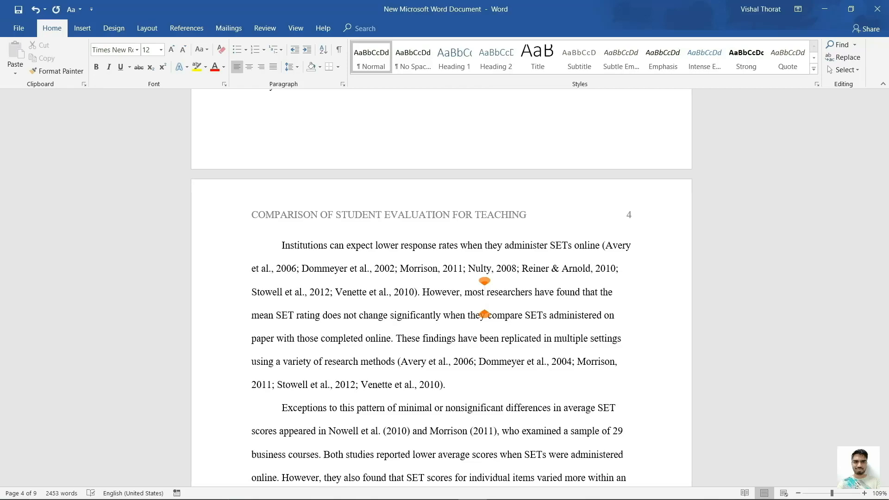
scroll(484, 297, "down", 4)
scroll(484, 297, "down", 15)
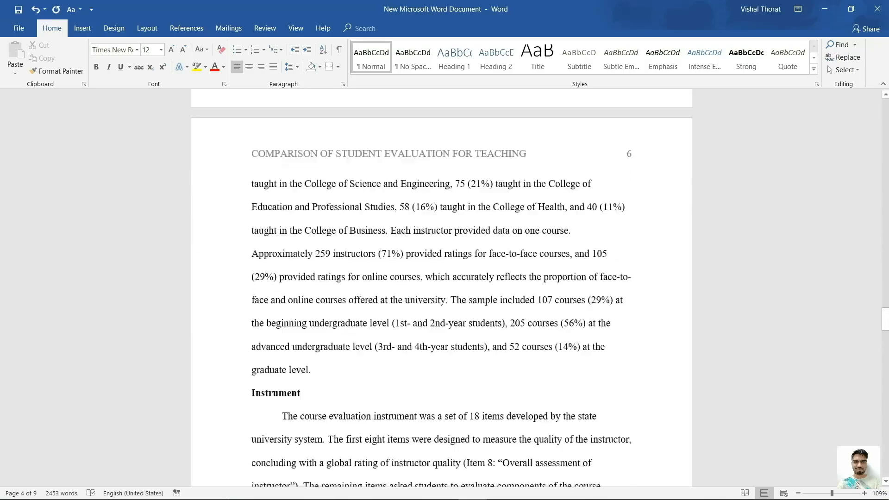
scroll(384, 255, "down", 5)
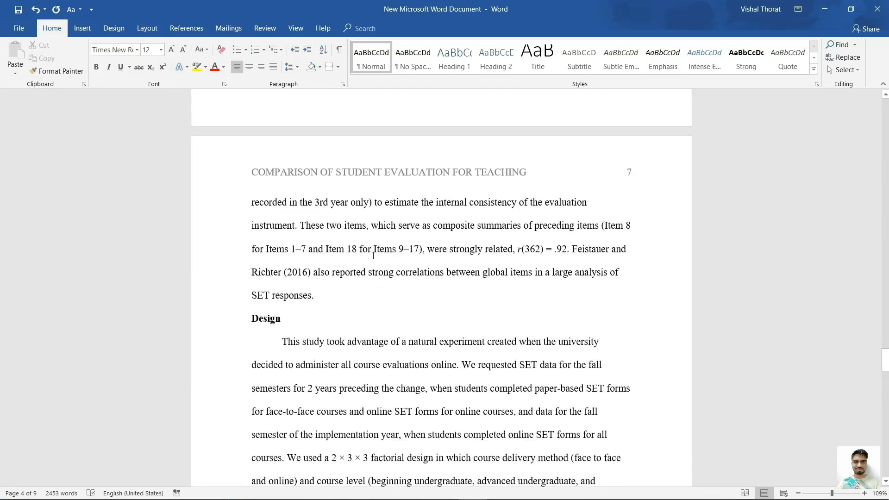
left_click(350, 300)
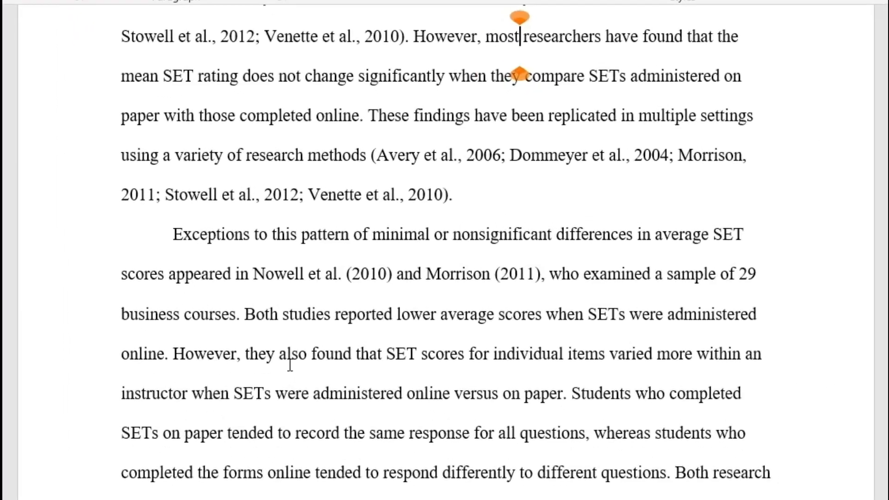
Go back to the 'most' edit and cycle through previous editing locations with Shift+F5.
scroll(290, 365, "up", 5)
left_click(525, 257)
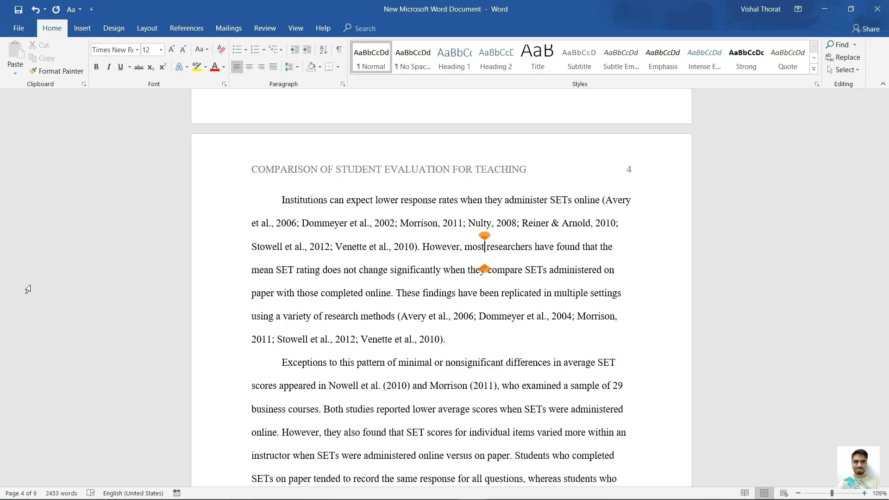
key("Left")
key("Left")
key("shift+F5")
key("shift+F5")
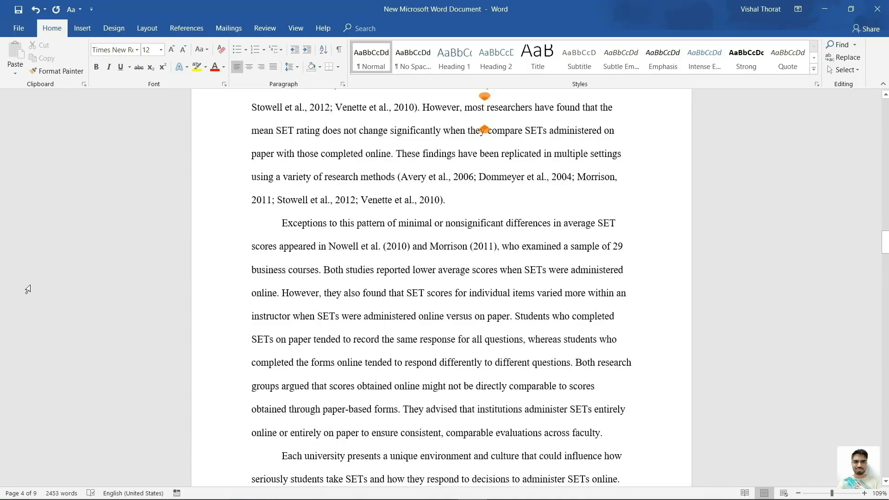
key("shift+F5")
key("shift+F5")
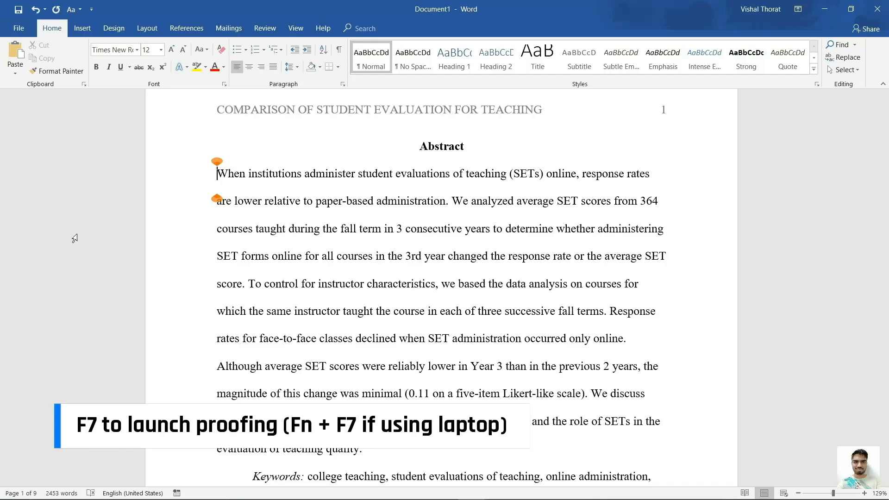
Start the F7 check and ignore the title flag, surnames like Spooren and Dommeyer, and 'an SET'.
key("F7")
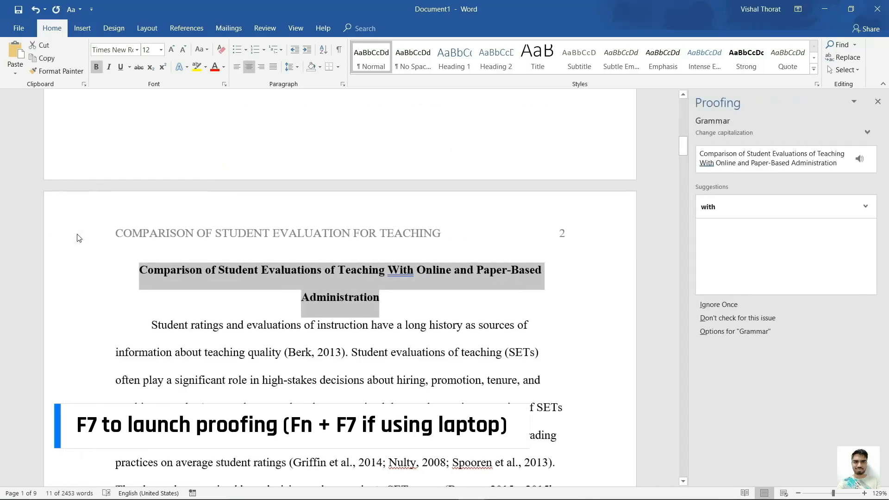
left_click(749, 308)
left_click(750, 307)
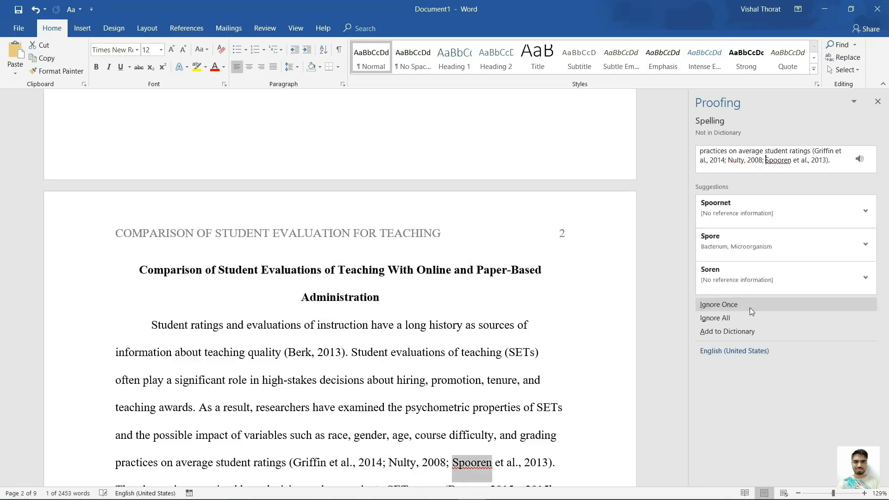
left_click(749, 308)
left_click(749, 307)
left_click(749, 307)
left_click(749, 308)
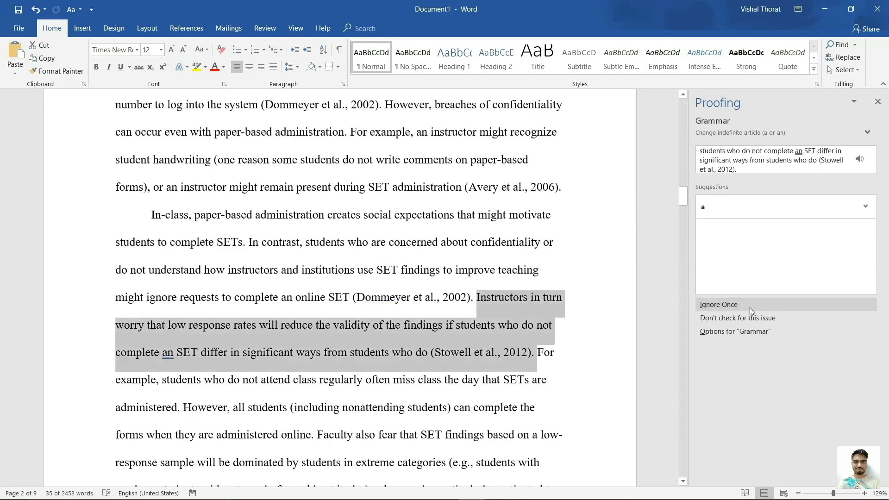
left_click(750, 308)
left_click(750, 308)
Ignore the remaining flags, including Venette and Feistauer, and confirm the check is complete.
left_click(749, 308)
left_click(749, 307)
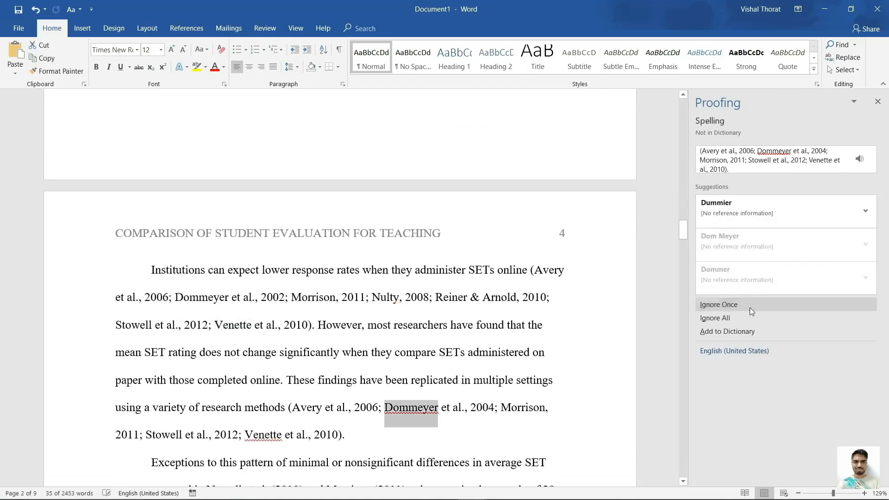
left_click(750, 308)
left_click(750, 307)
left_click(750, 308)
left_click(749, 308)
left_click(750, 307)
left_click(749, 308)
left_click(749, 308)
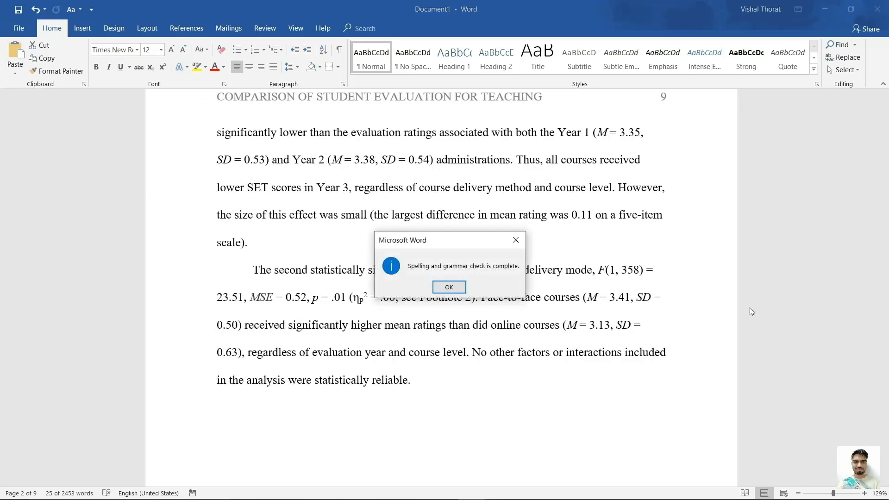
left_click(447, 288)
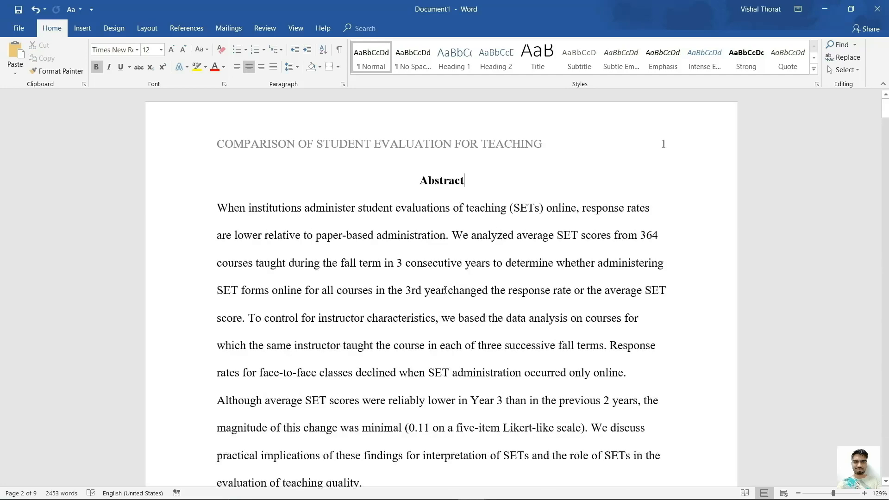
left_click(215, 205)
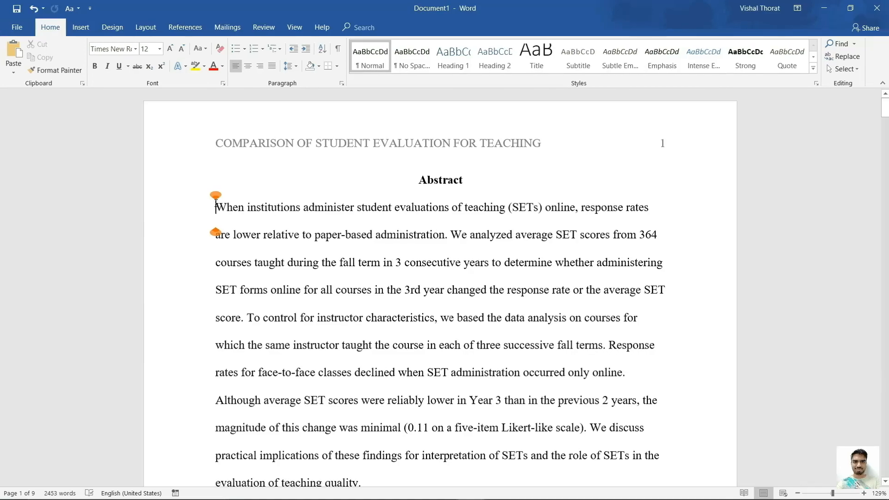
Look up 'characteristics' in the Thesaurus with Shift+F7 and insert 'qualities' in its place.
double_click(319, 299)
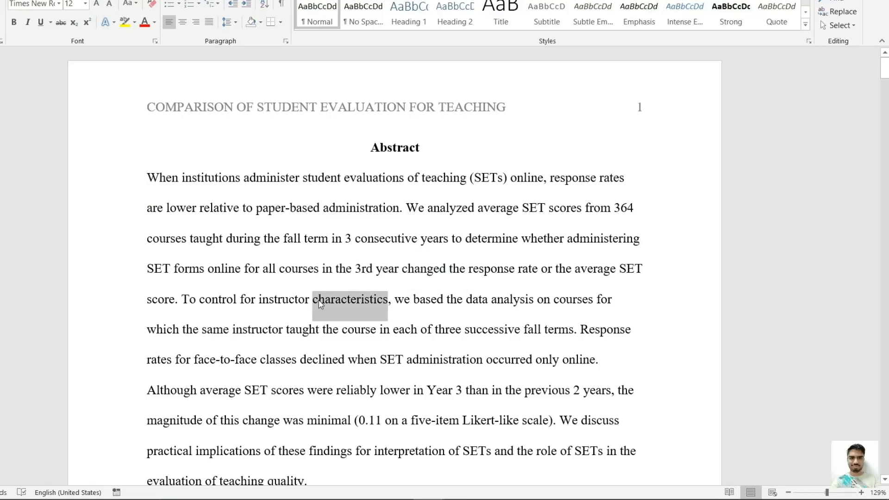
key("shift+F7")
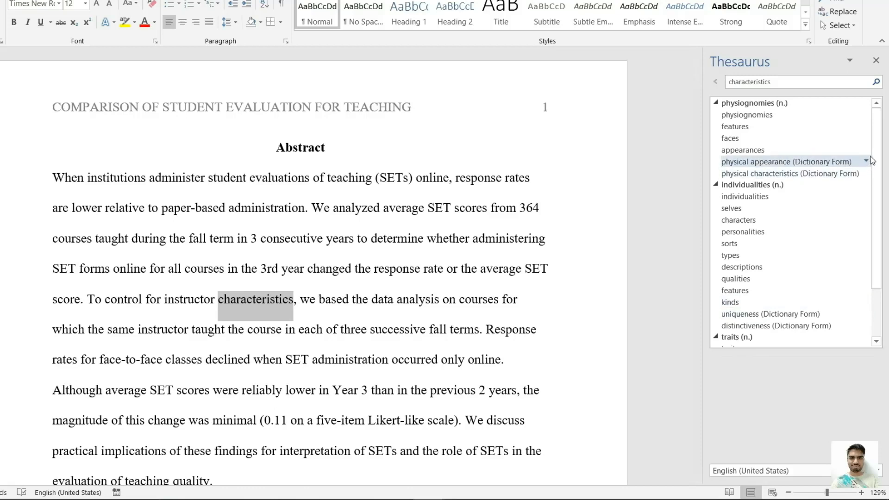
scroll(878, 158, "down", 2)
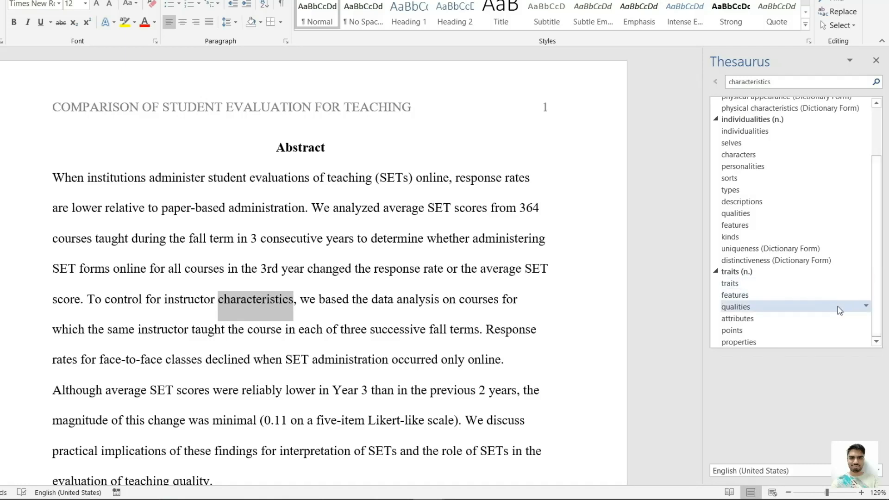
left_click(866, 307)
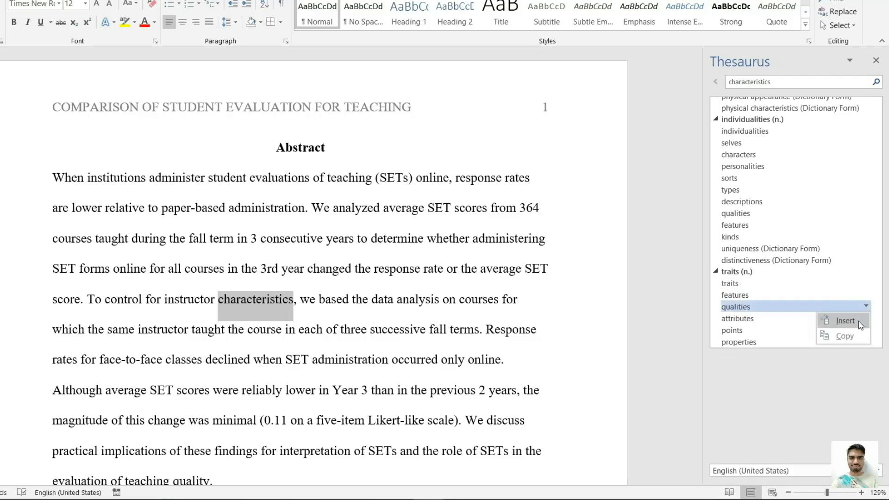
left_click(859, 321)
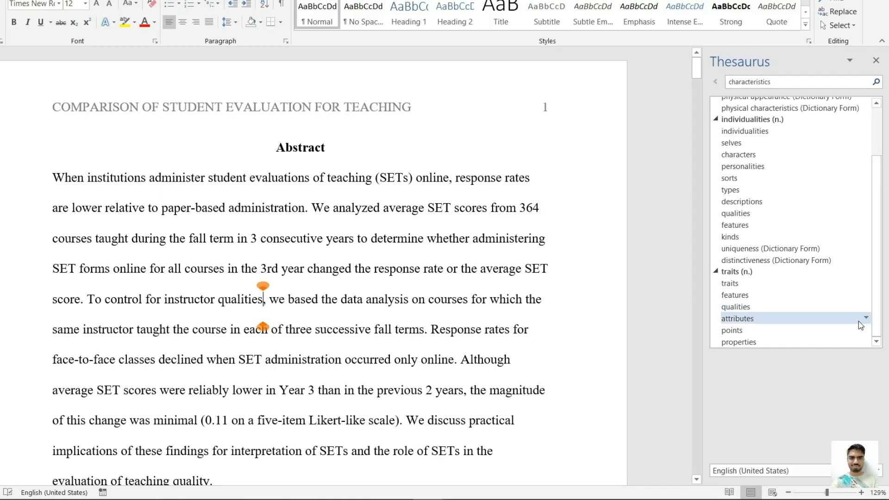
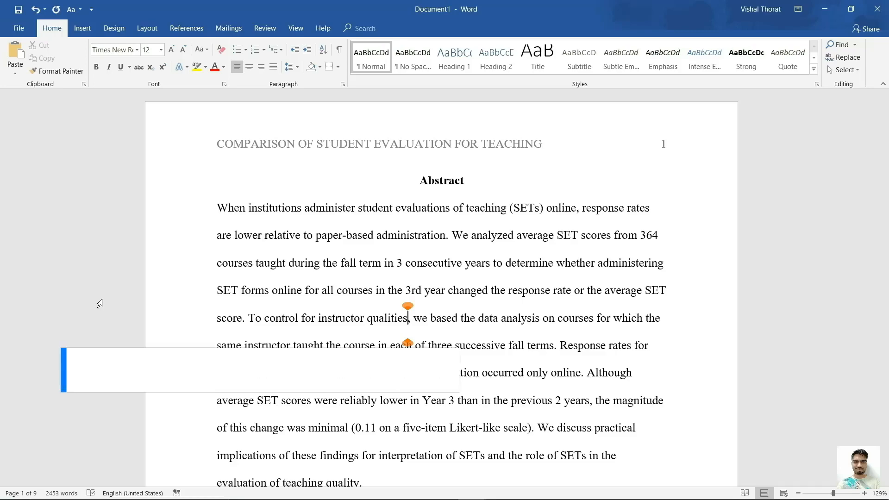
Open Save As with F12 and set the file type to PDF for 'Abstract'.
key("F12")
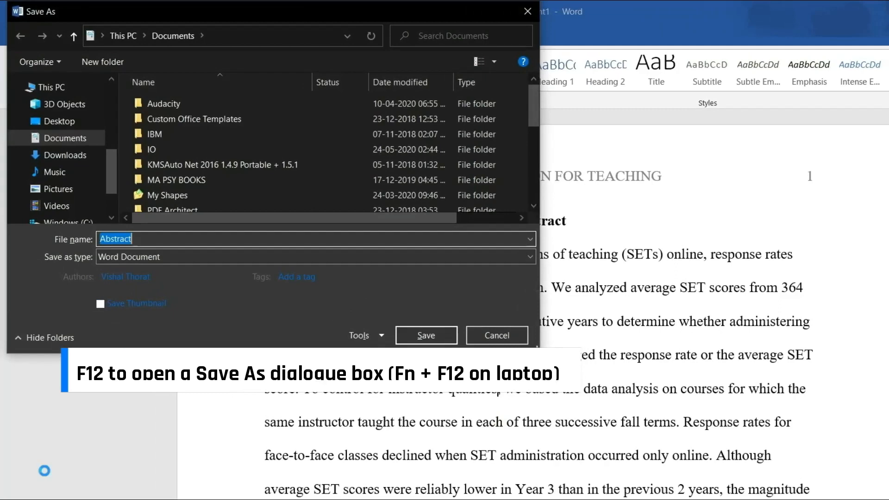
left_click(168, 259)
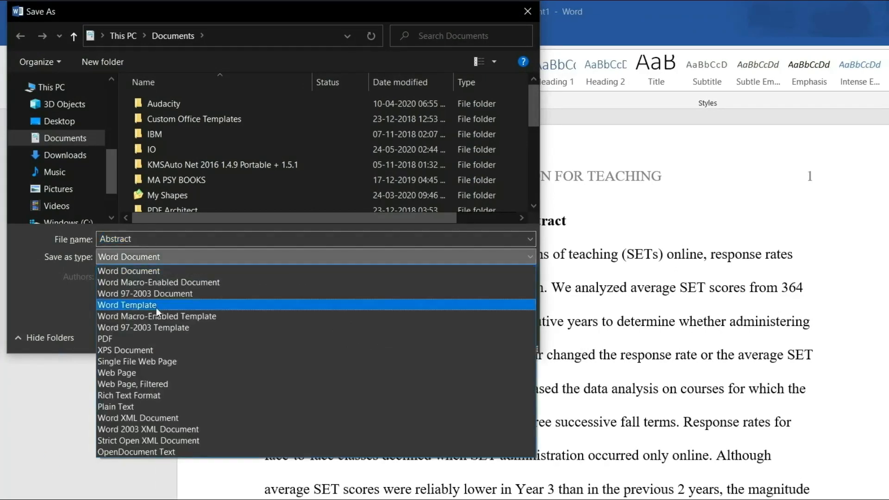
left_click(150, 341)
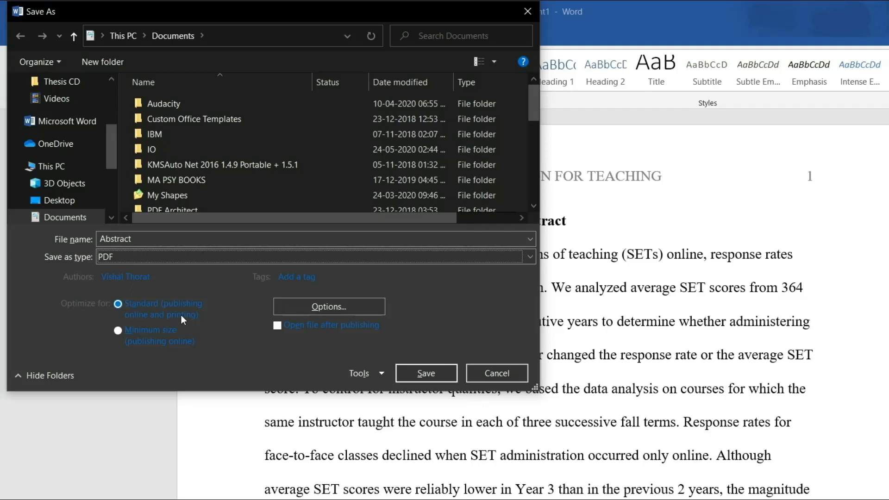
Keep High fidelity picture compression and save 'Abstract' as a PDF in Documents.
left_click(386, 374)
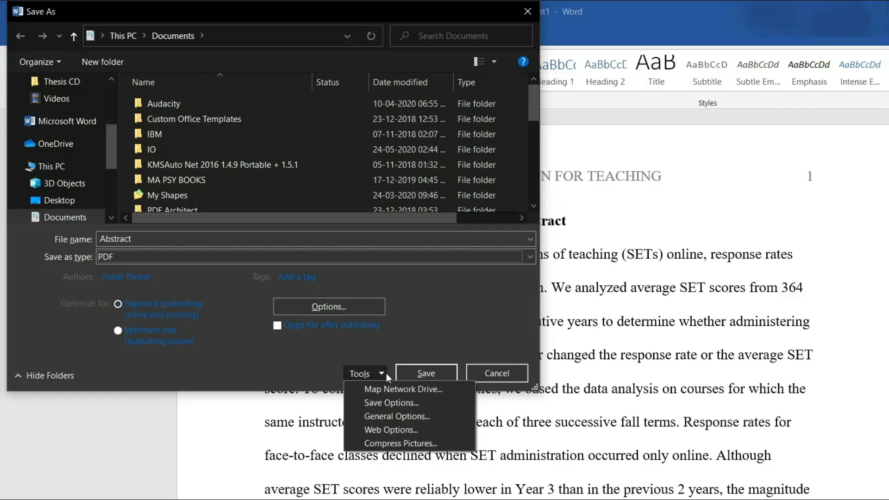
left_click(416, 443)
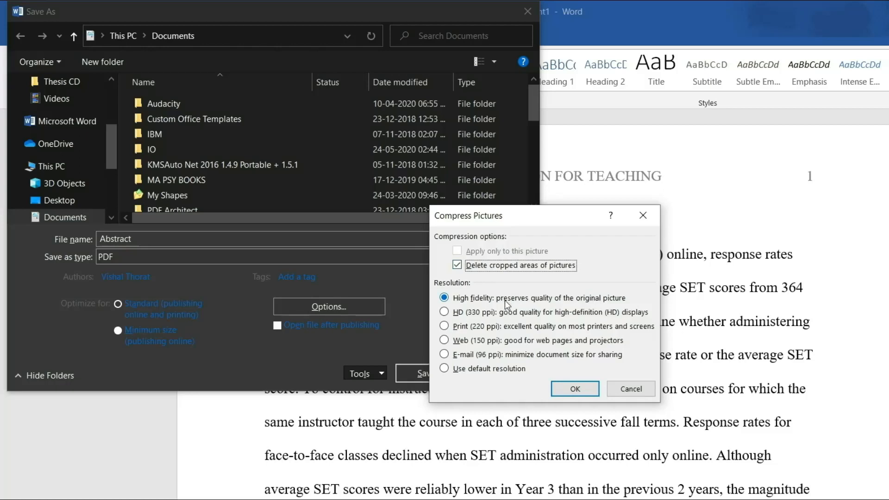
left_click(566, 390)
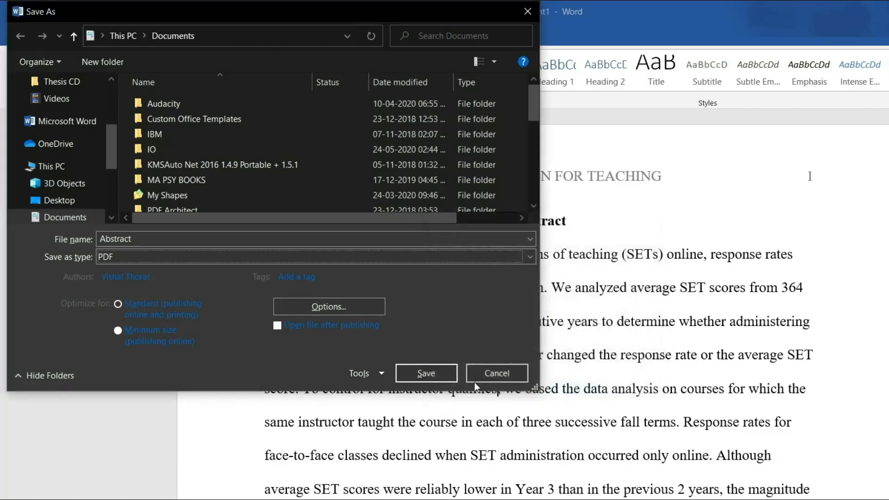
left_click(435, 374)
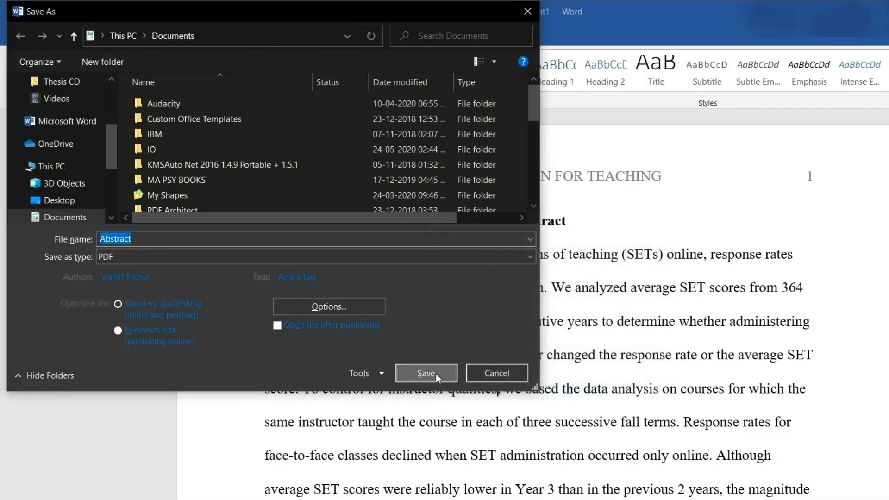